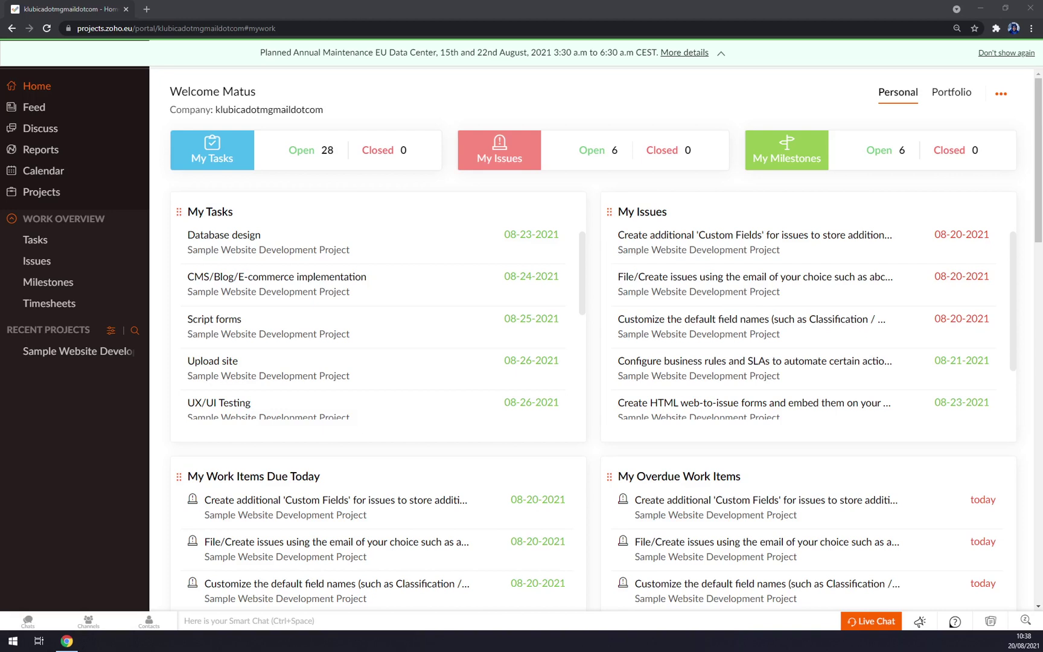
- Examine the personal home dashboard, including the My Tasks list and the work items due today and overdue
click(408, 90)
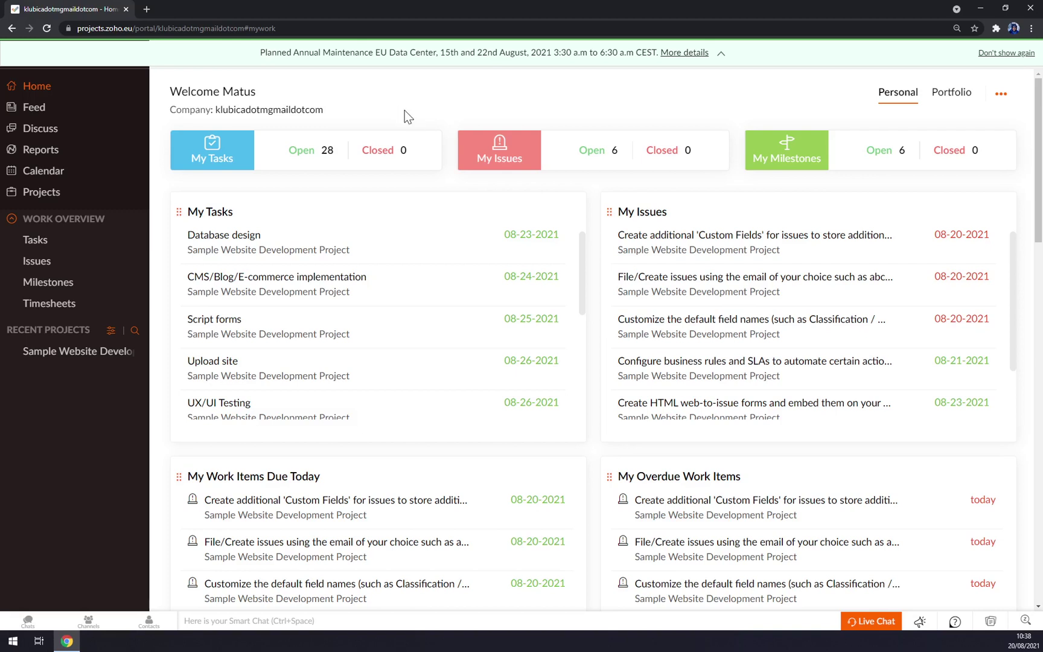
click(32, 90)
scroll(272, 244, down, 4)
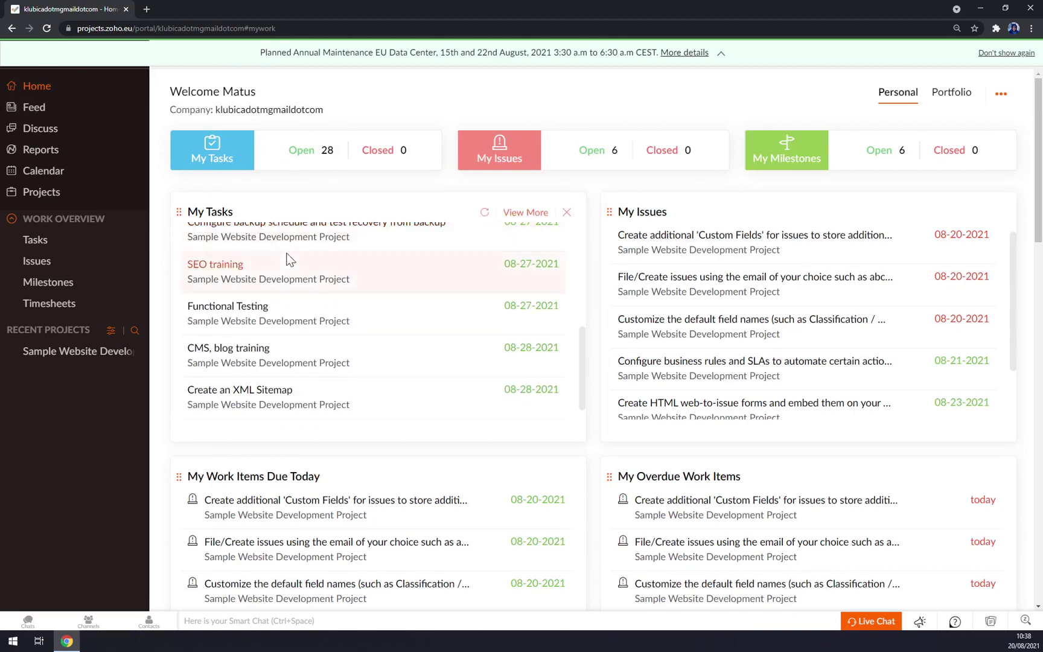
scroll(290, 260, up, 4)
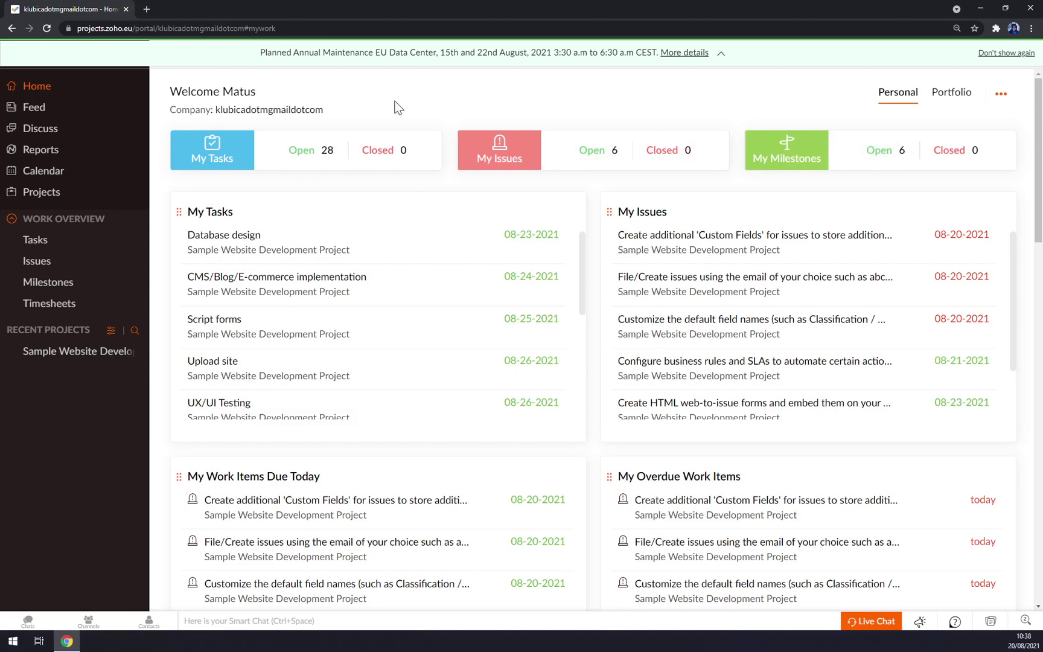
scroll(374, 302, down, 3)
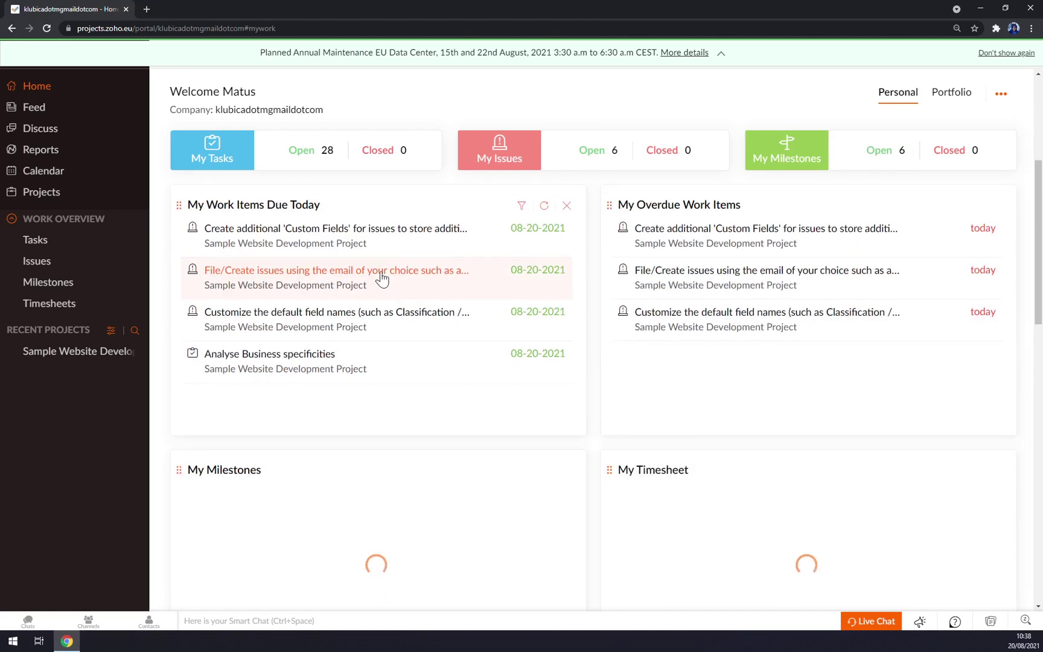
scroll(377, 278, up, 3)
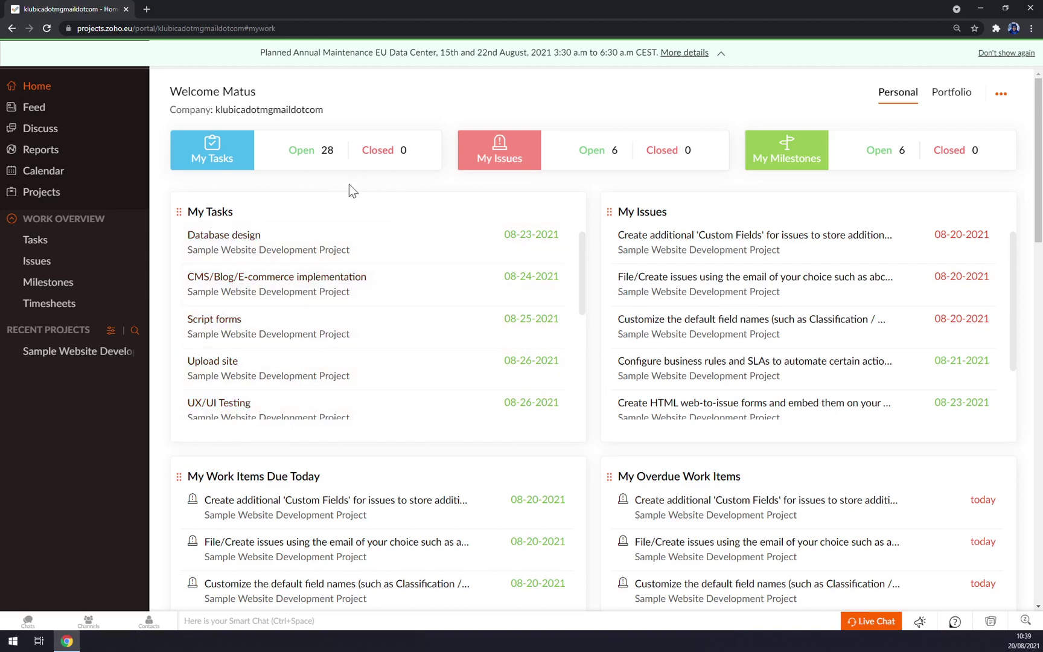
- Open the board of my open tasks, review the details of the Analyse Business specificities task and return to the board
click(309, 151)
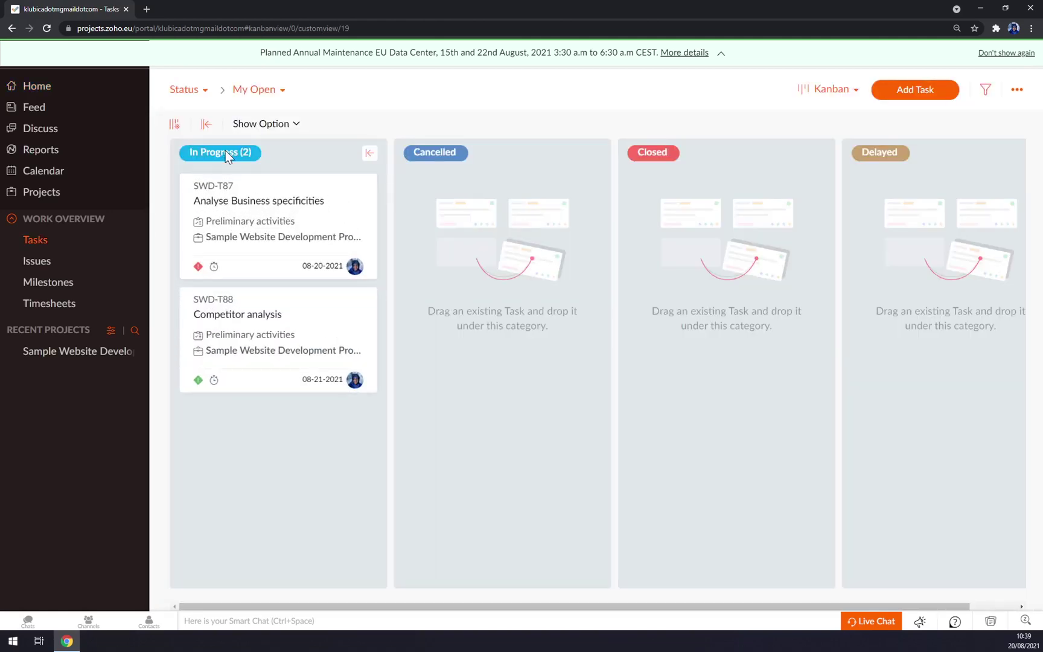
click(327, 199)
scroll(437, 347, down, 5)
scroll(437, 347, up, 5)
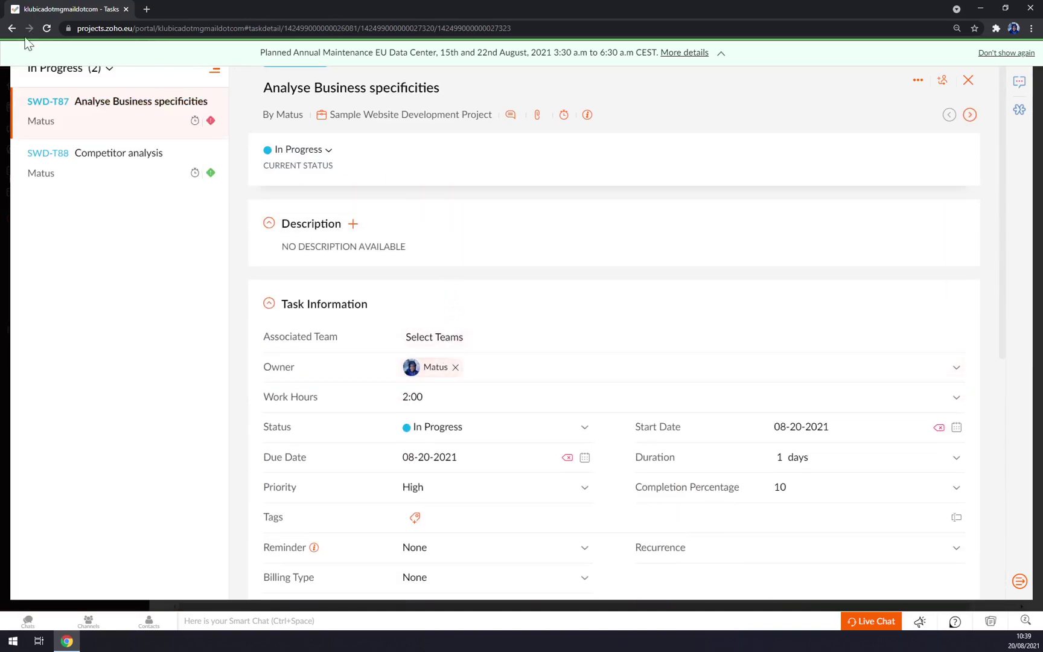
click(12, 28)
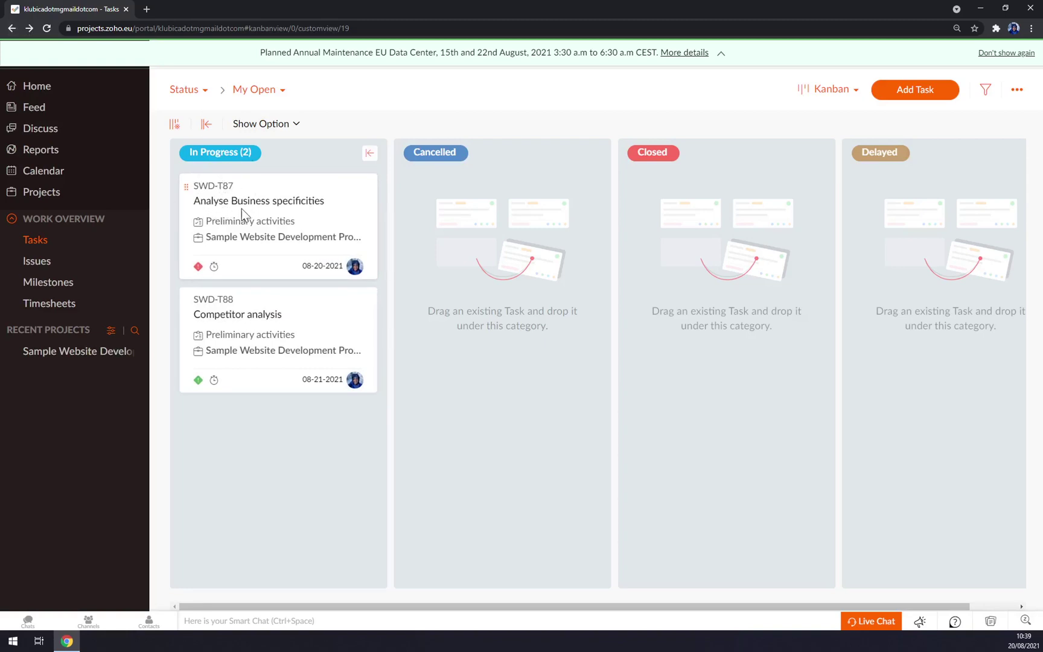
- Open the Analyse Business specificities task and look at its description editor without entering any text
click(287, 215)
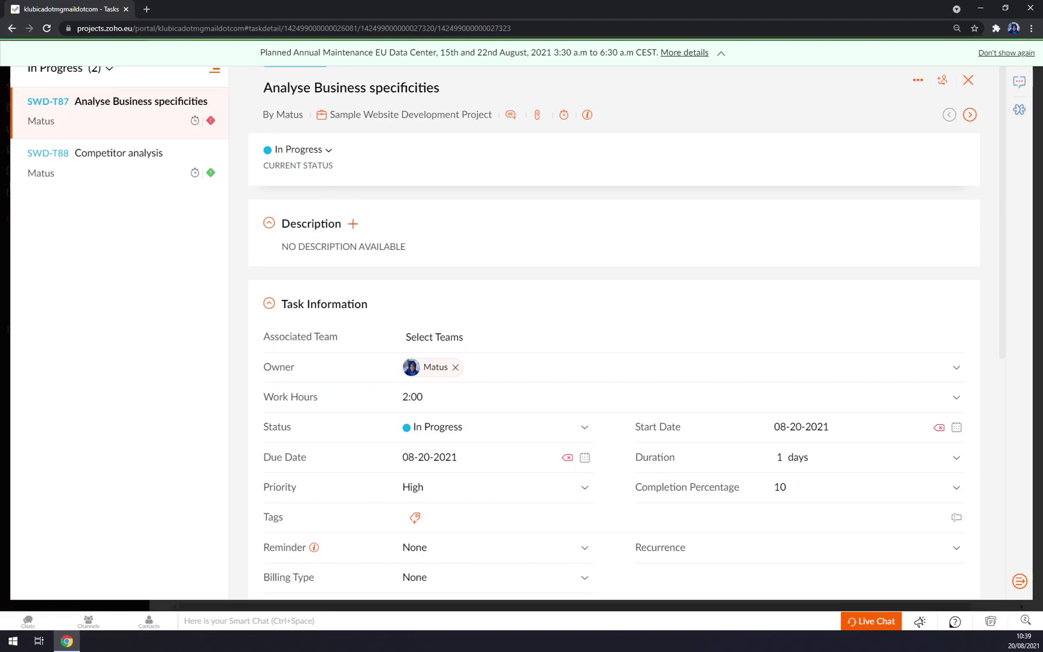
click(353, 224)
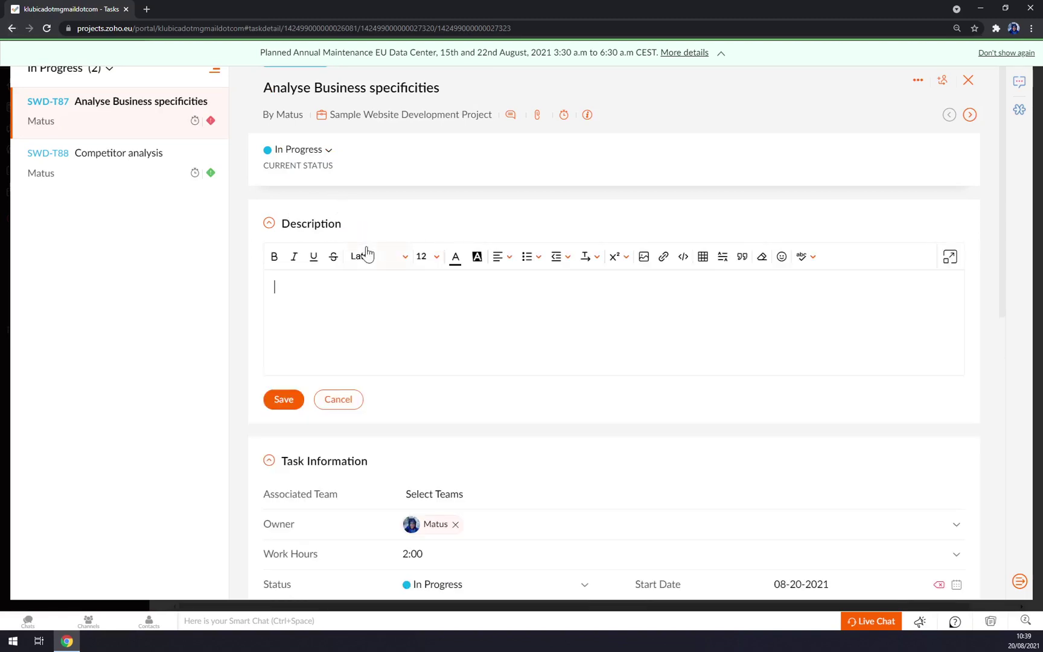
click(276, 399)
scroll(359, 368, down, 3)
scroll(362, 284, up, 2)
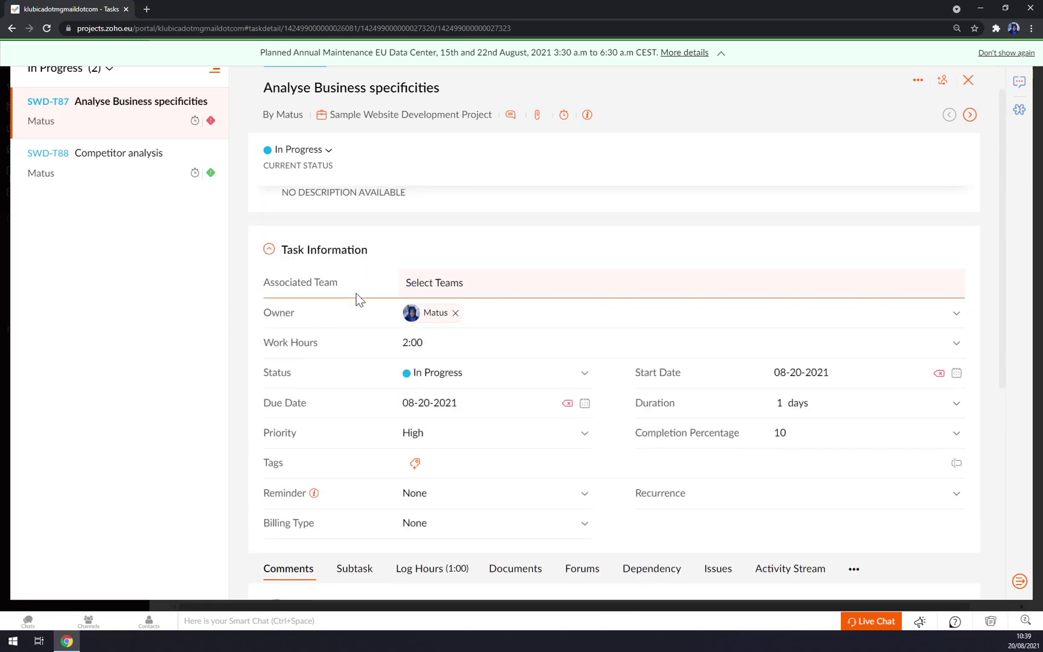
- Try to associate a new team named Team 1 with the task, adding the task owner as team user and an e-mail alias
click(353, 287)
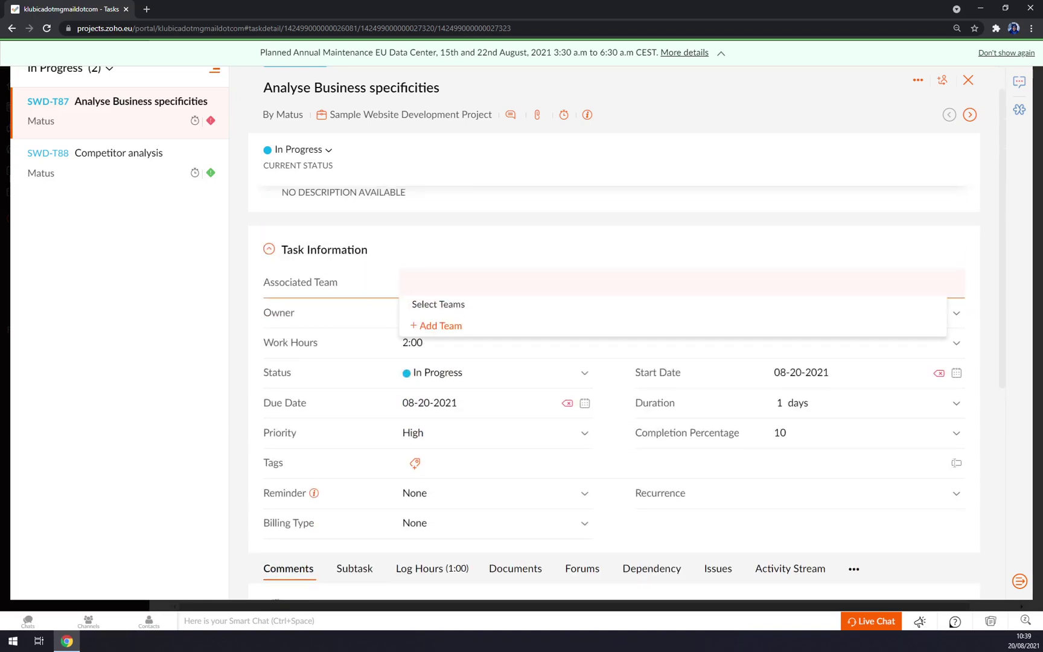
click(447, 326)
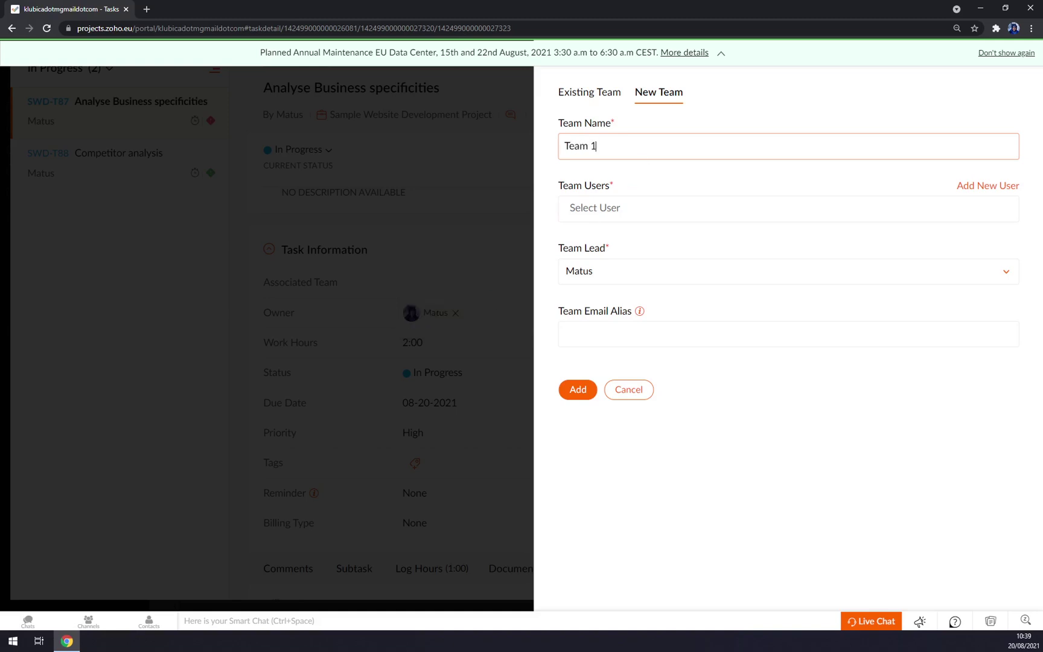
click(648, 199)
click(635, 237)
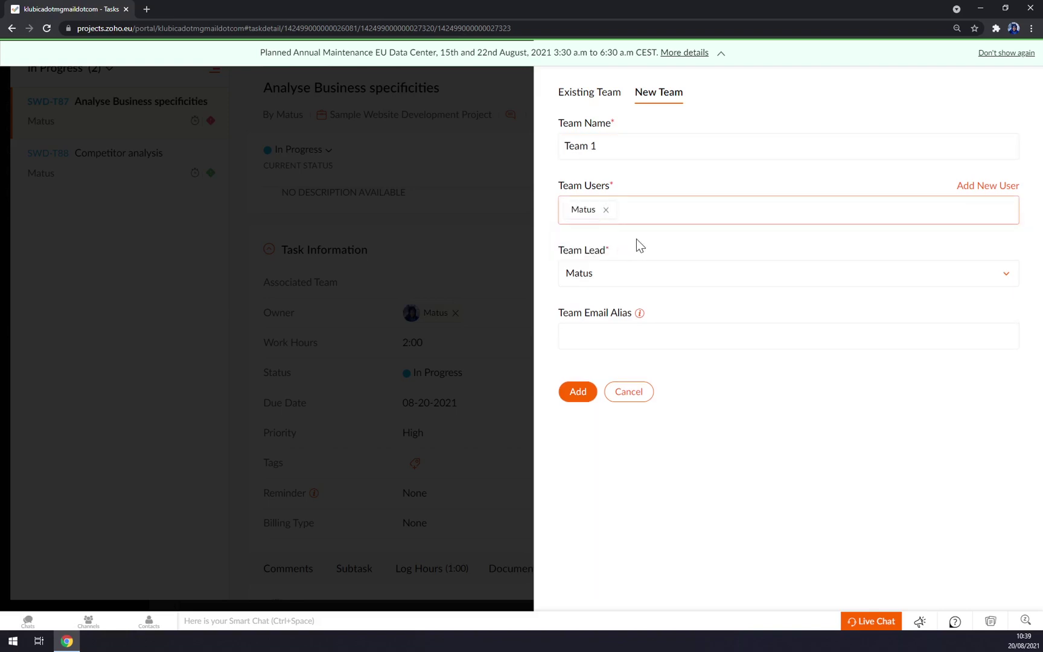
click(581, 393)
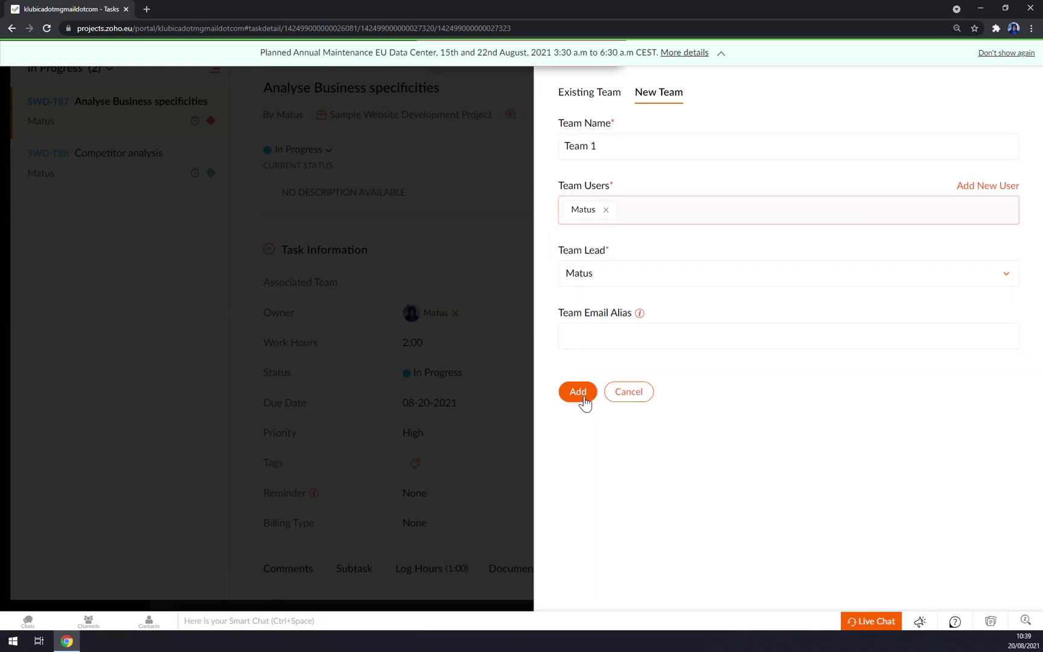
click(616, 336)
click(594, 363)
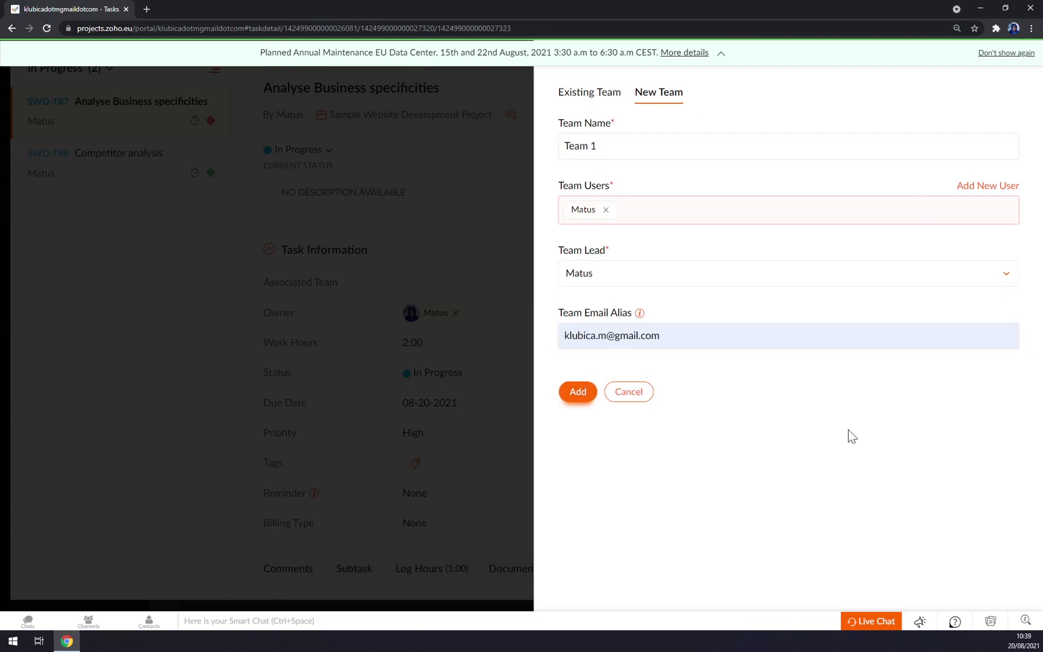
click(595, 94)
click(667, 97)
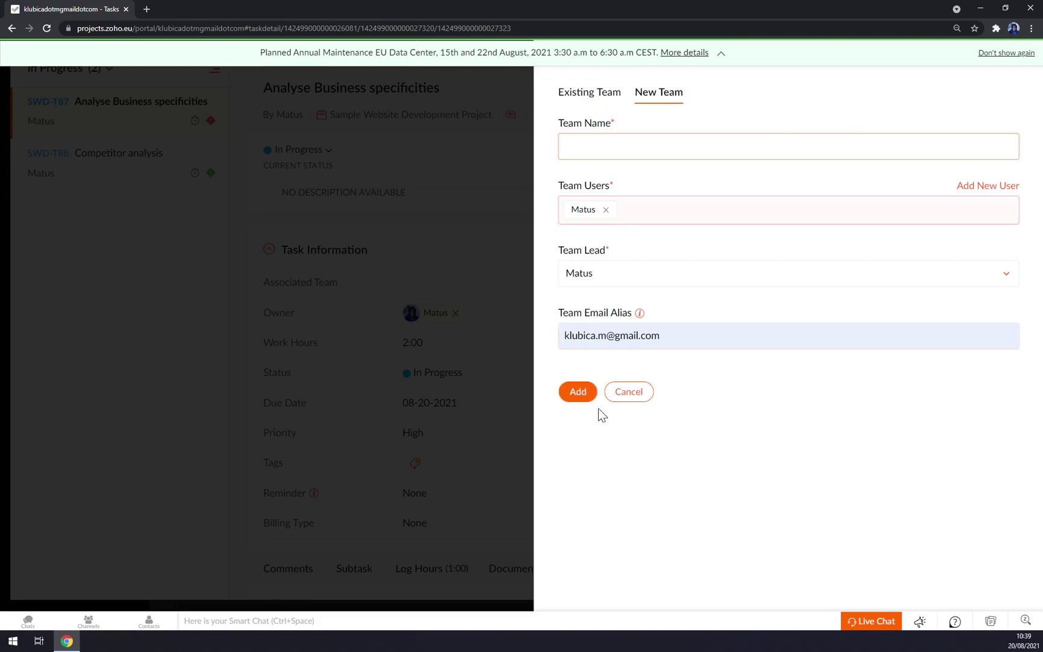
click(628, 395)
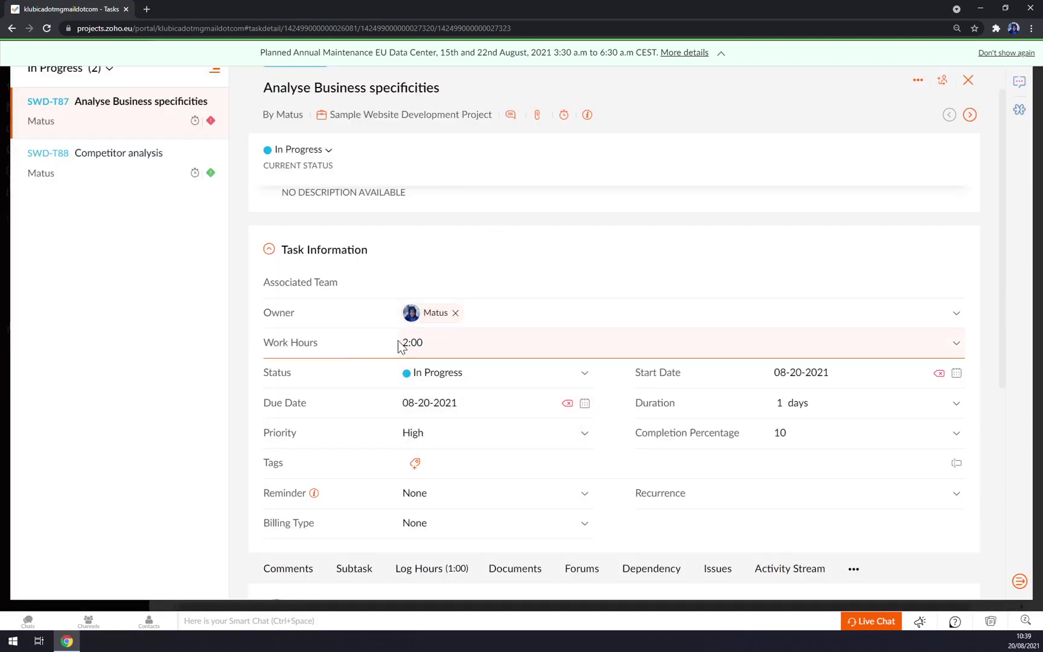
- Review the work hours settings and the available status options of the Analyse Business specificities task
click(442, 344)
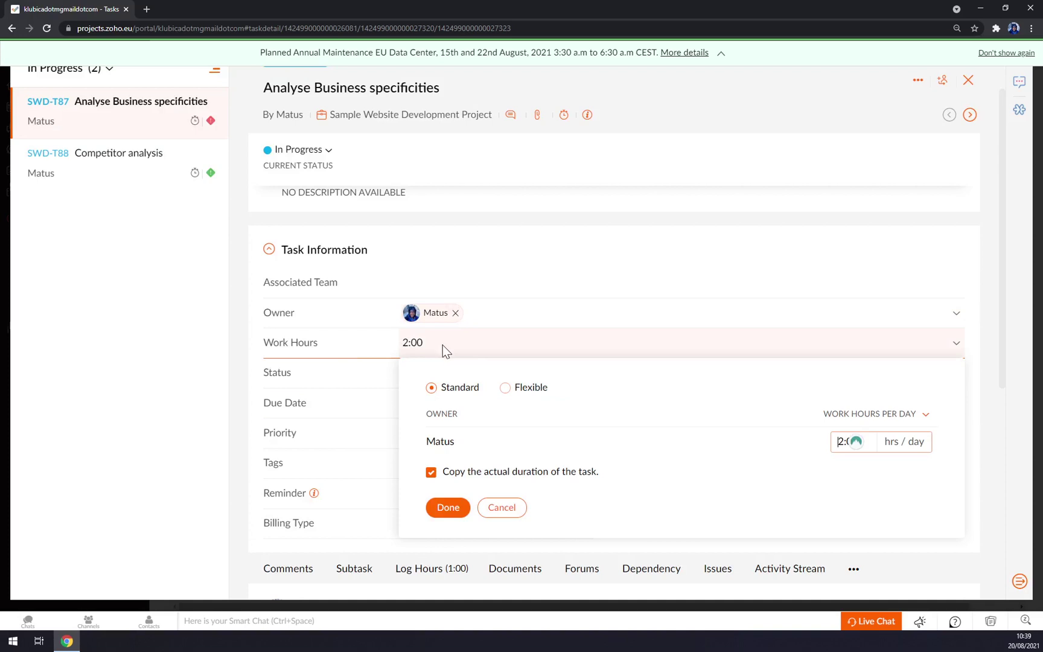
click(539, 260)
click(527, 374)
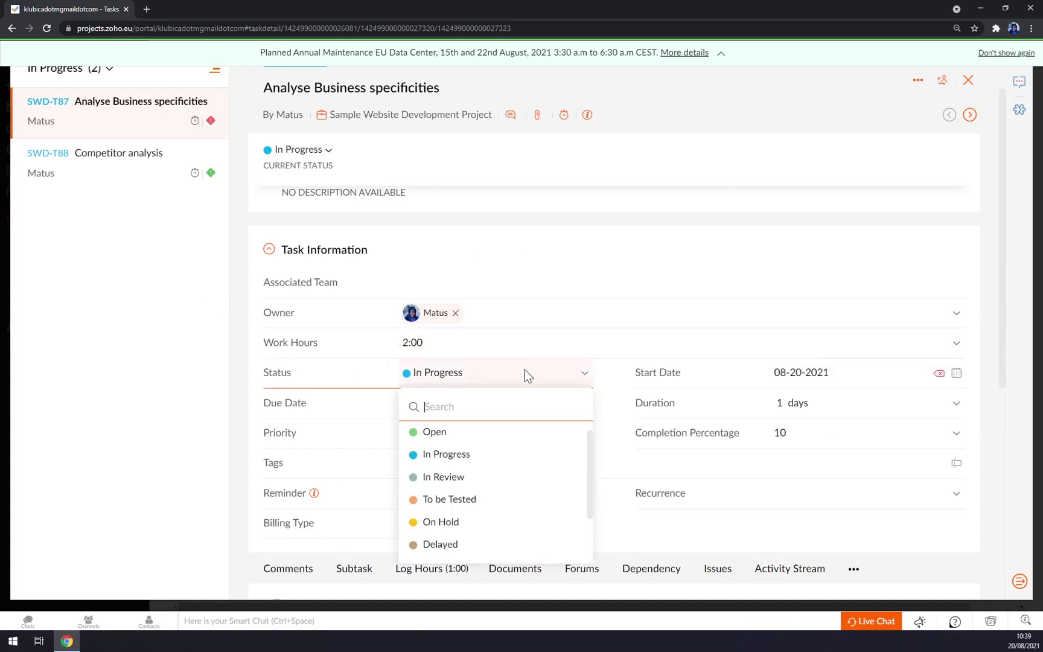
scroll(463, 444, down, 1)
scroll(469, 453, up, 1)
scroll(478, 507, down, 1)
scroll(480, 500, up, 1)
scroll(474, 520, down, 1)
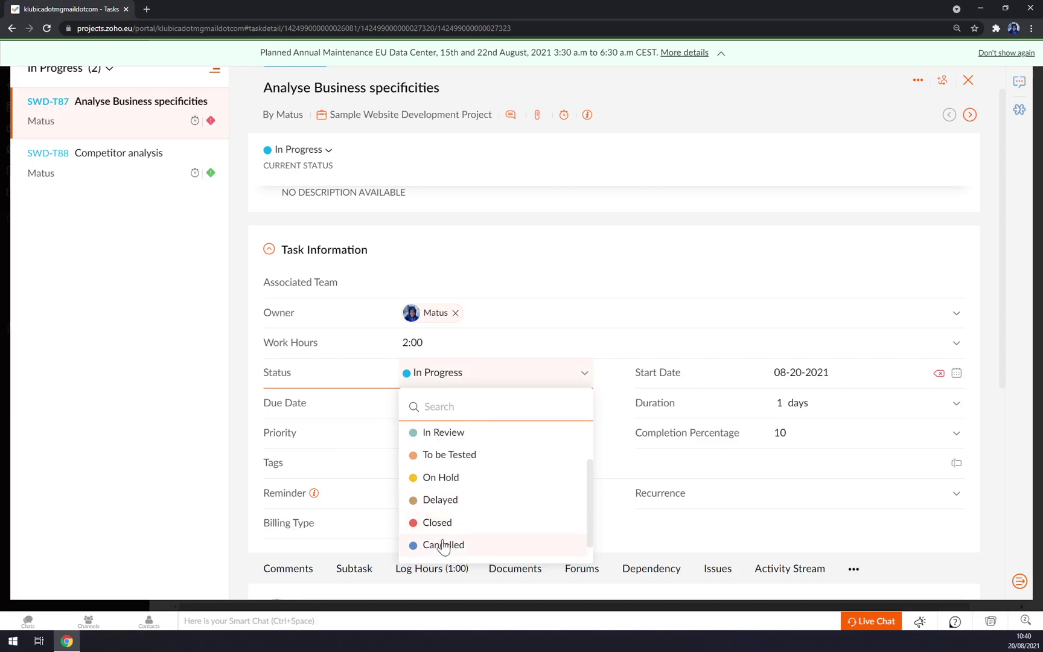
click(144, 320)
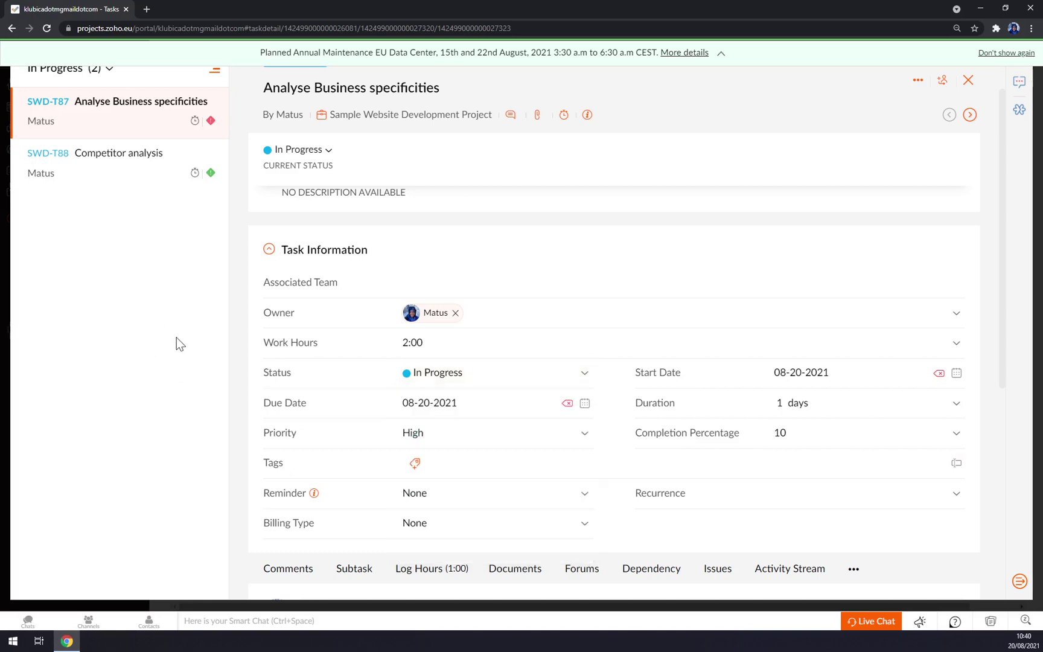
- View the calendar for the task's start date and close it without picking a date
click(789, 384)
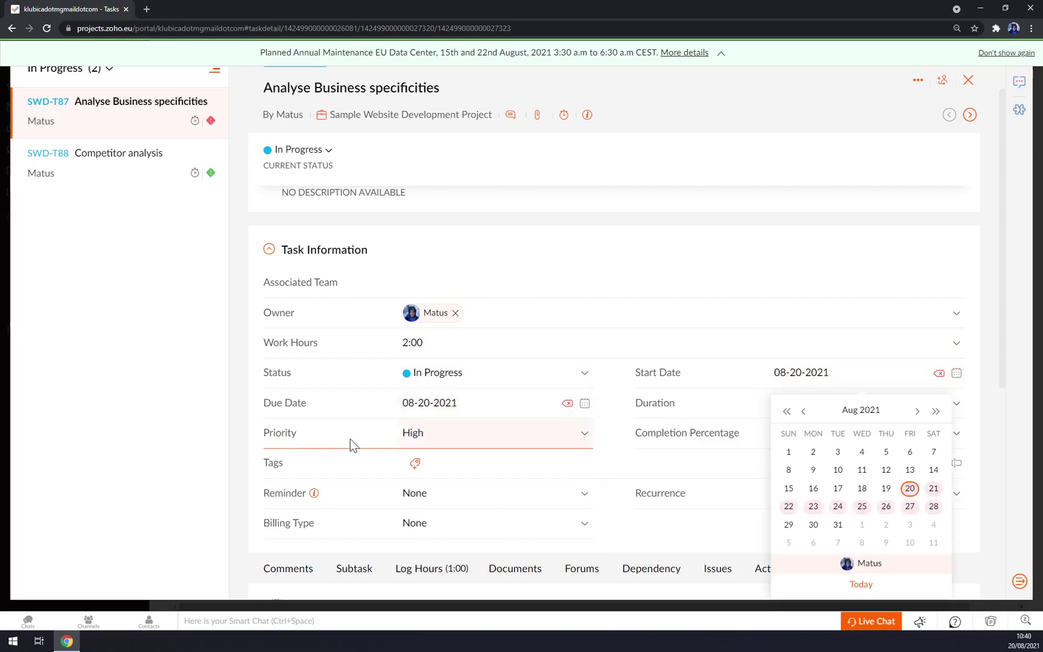
click(659, 403)
click(706, 274)
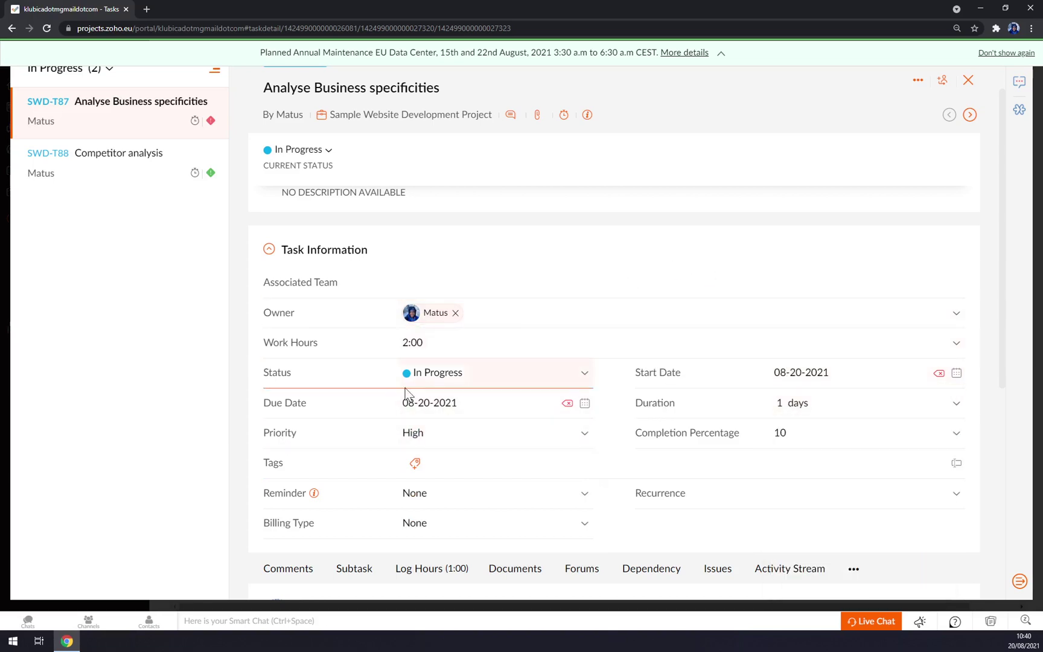
- Examine the task's comments, subtasks, logged hours and documents, and return to the Kanban board
scroll(337, 401, down, 5)
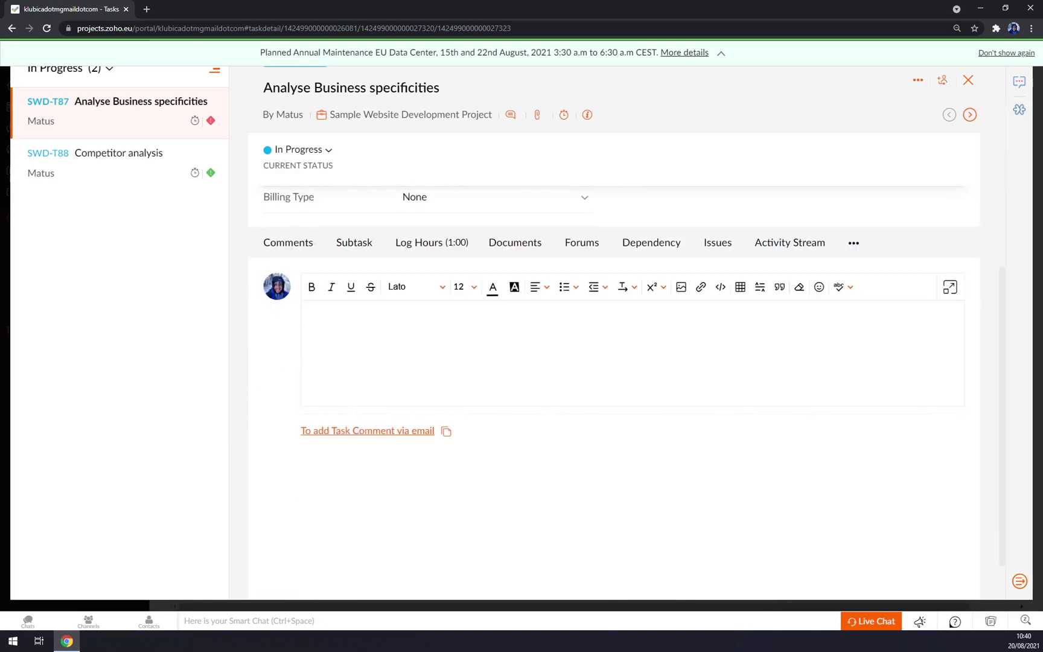
scroll(261, 384, up, 2)
click(286, 361)
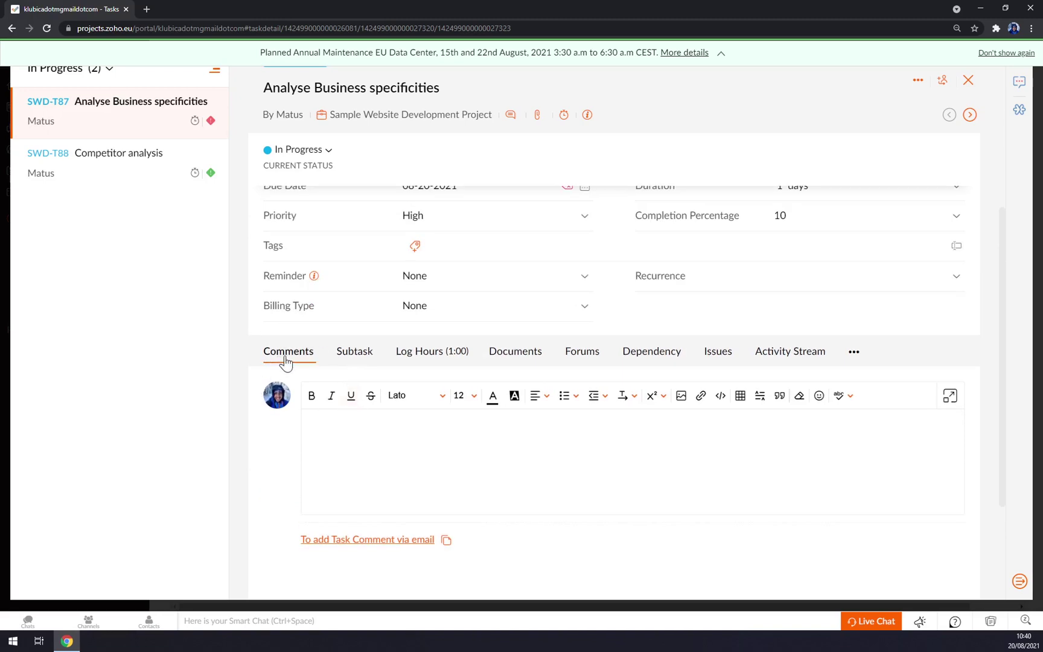
click(364, 361)
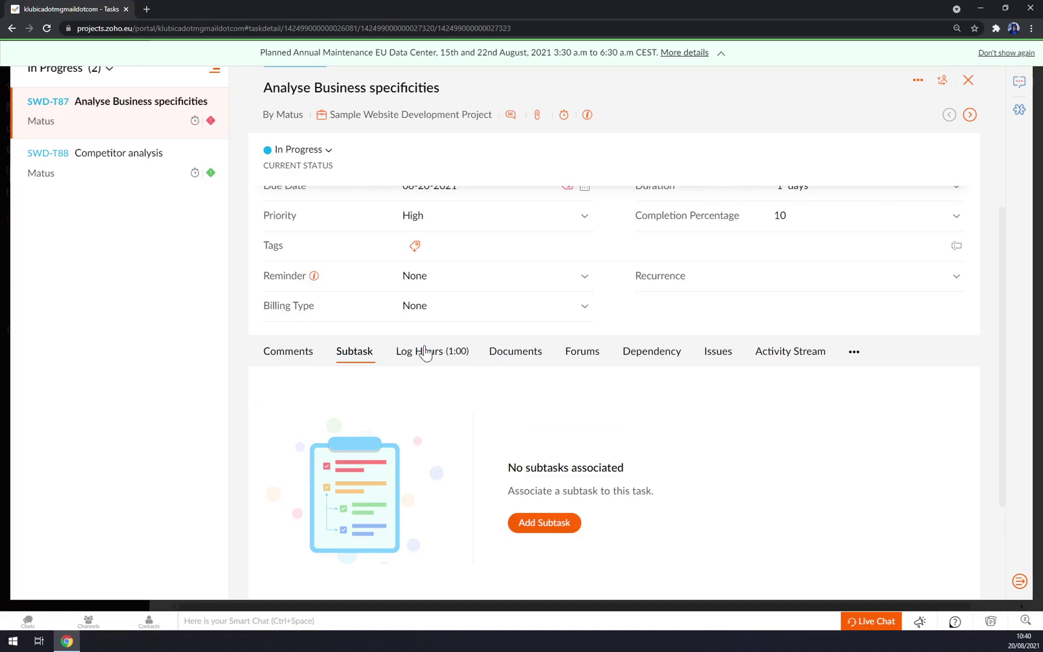
click(422, 352)
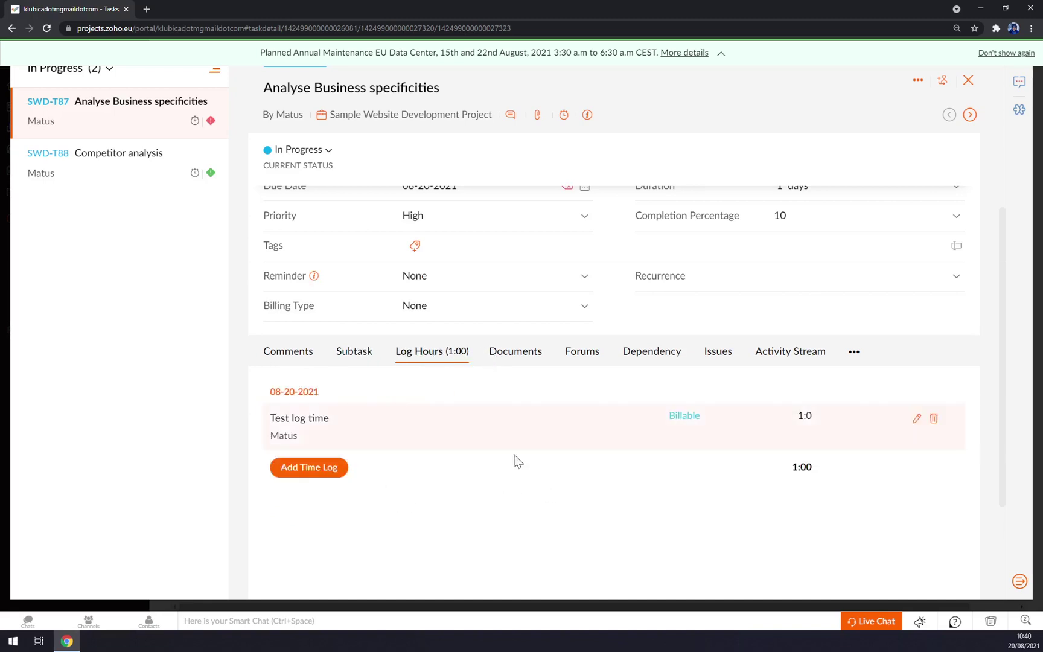
click(518, 355)
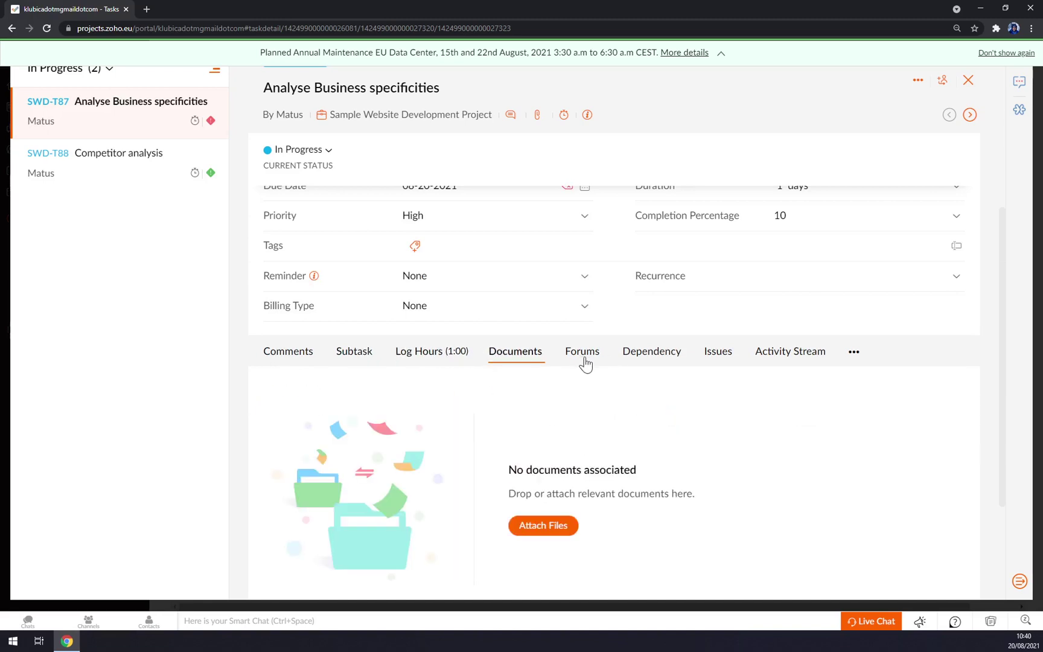
scroll(427, 389, up, 5)
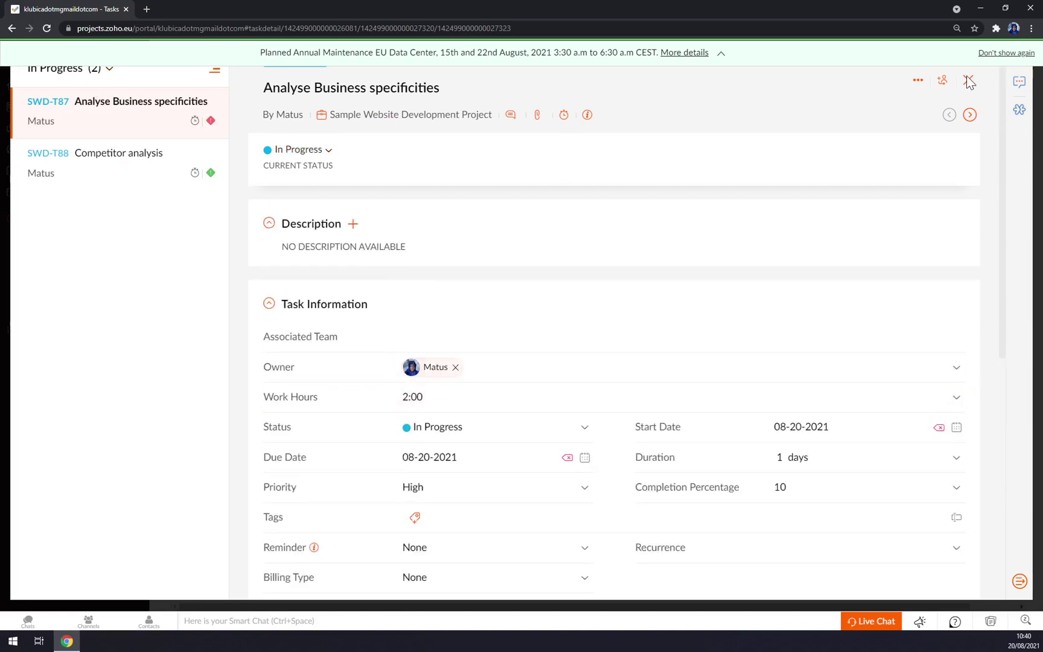
click(12, 29)
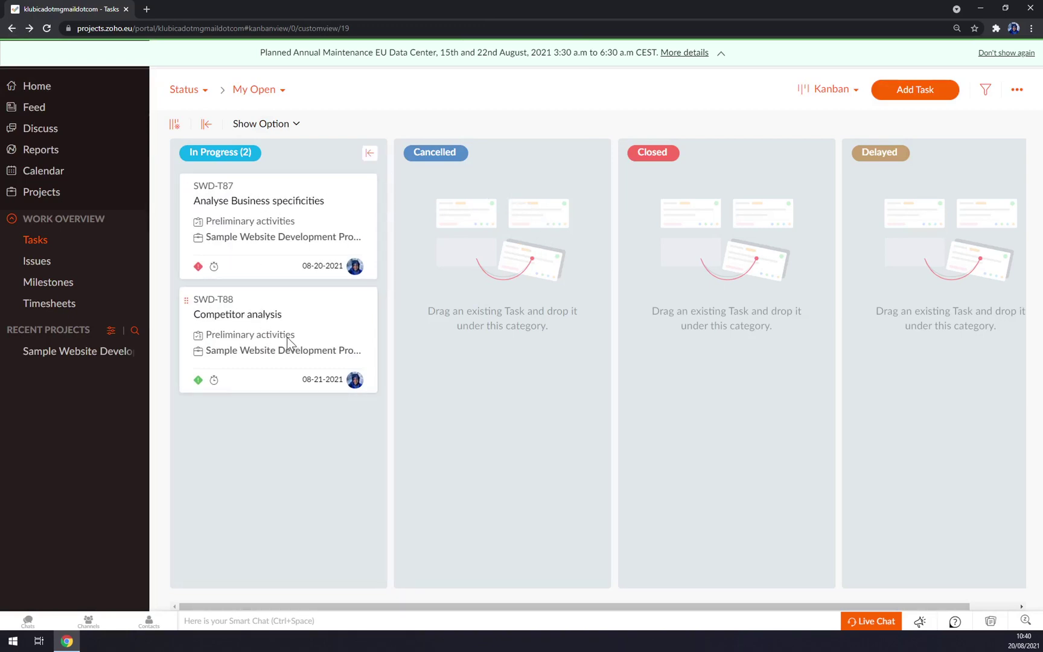
- Move the Analyse Business specificities task from In Progress to Cancelled, to Delayed, and back to Cancelled
drag(332, 187, 582, 186)
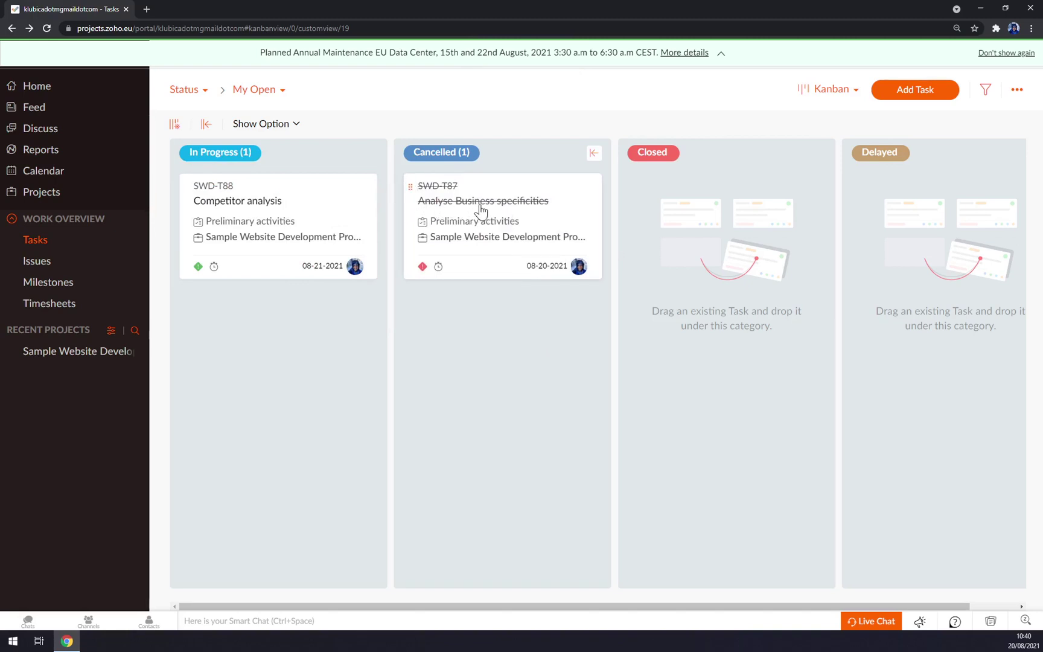
drag(582, 204, 995, 201)
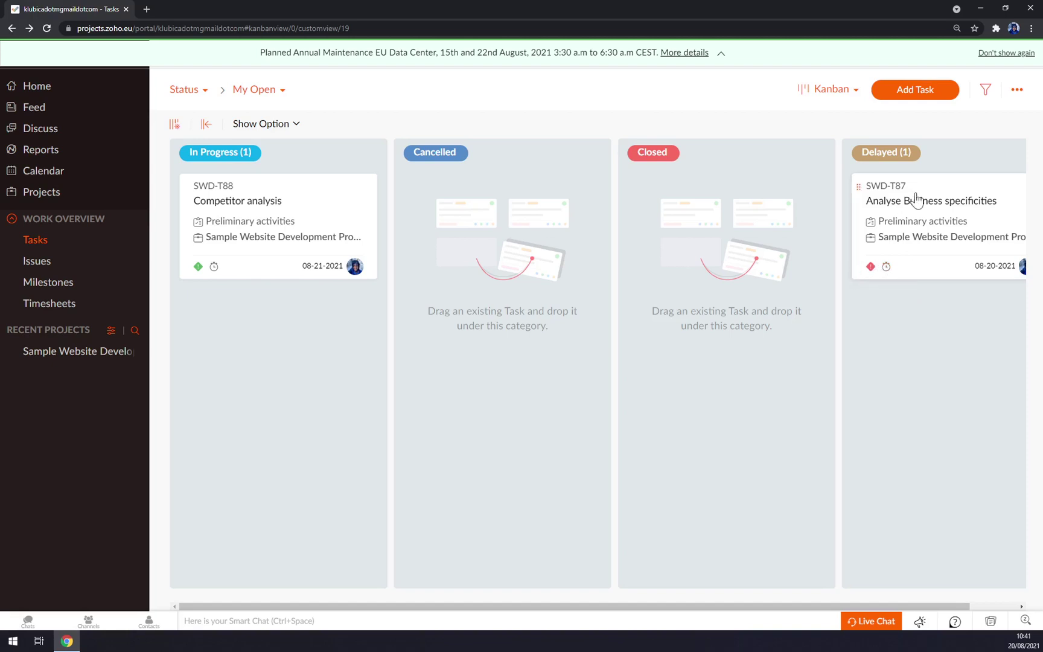
drag(994, 210, 582, 200)
- Start a new task named Tutorial in the Sample Website Development Project, with the description "Zoho tutorial"
click(904, 92)
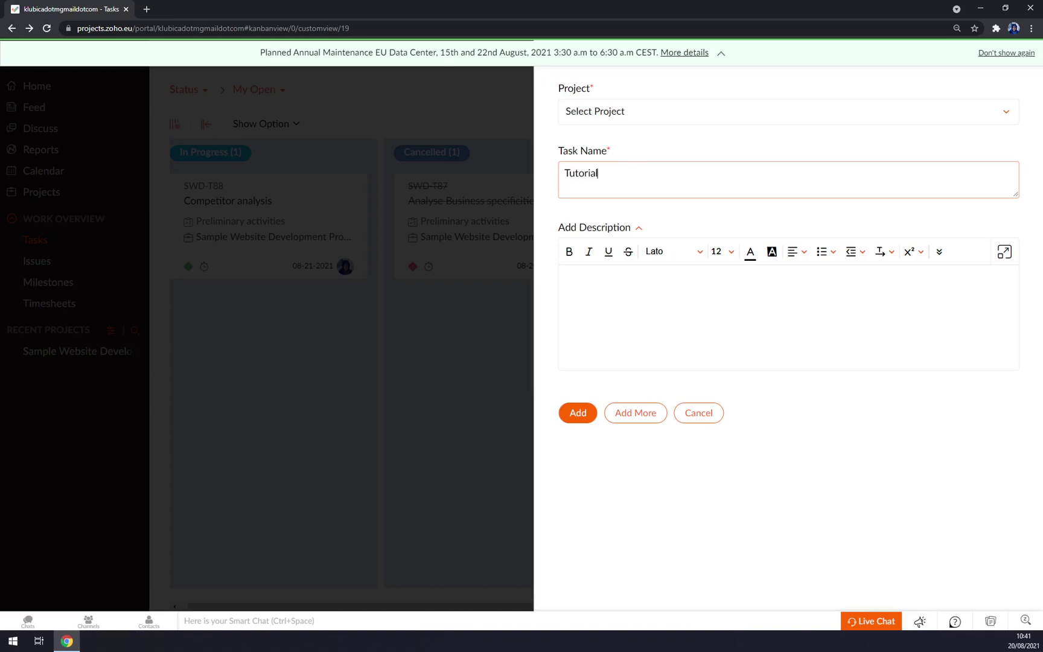
click(807, 305)
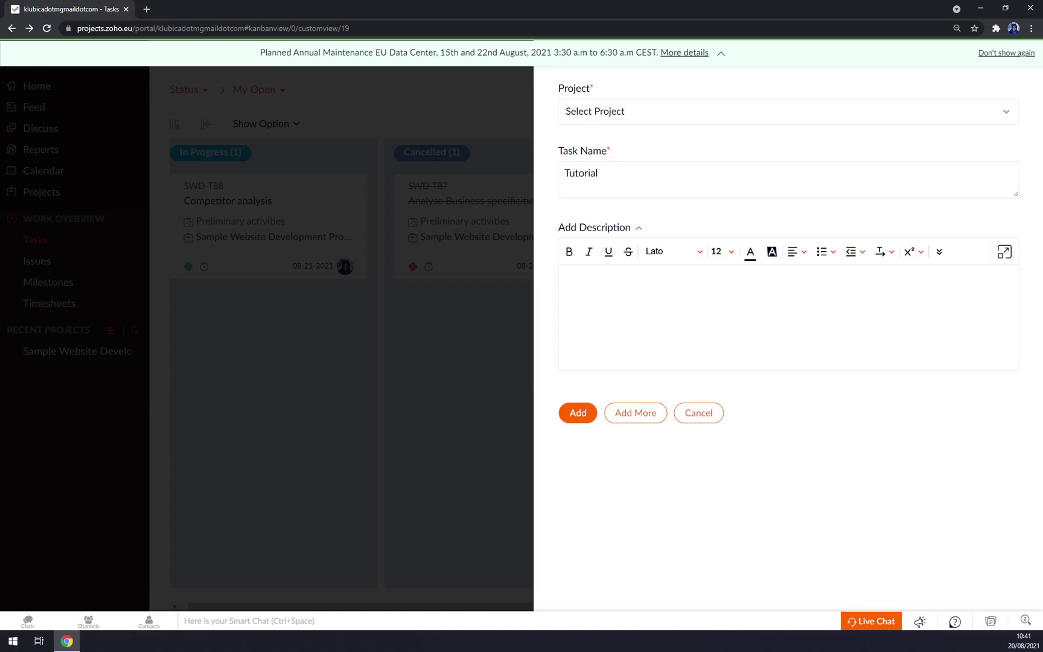
text(Zoho tutorial)
click(657, 120)
click(652, 166)
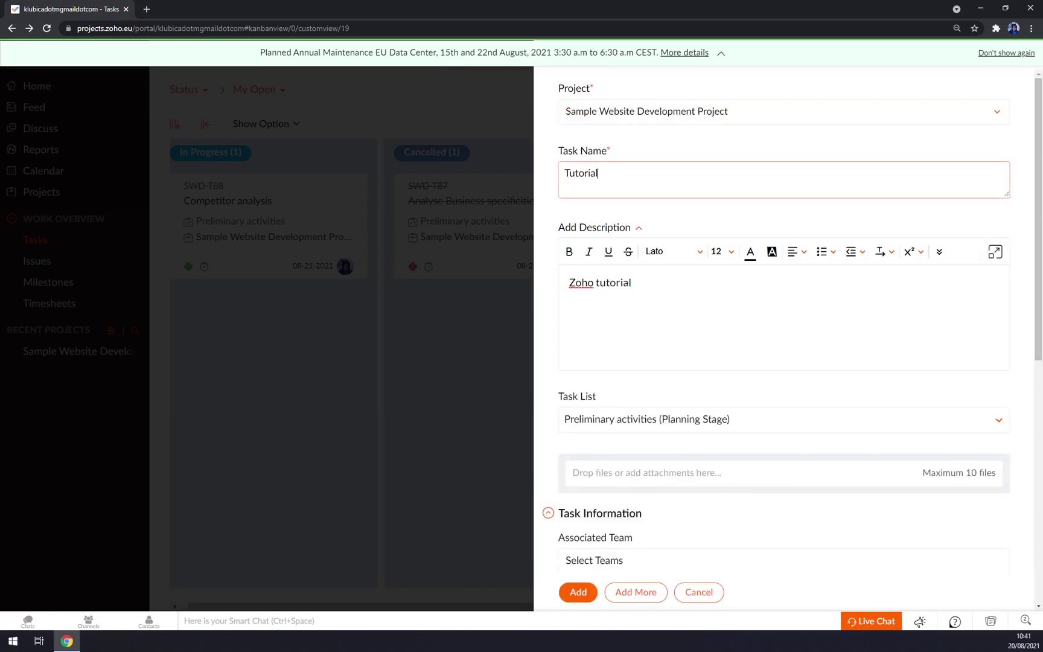
- Check the Associated Team options without picking a team, and assign the available user as the Tutorial task's owner
scroll(652, 422, down, 5)
scroll(706, 338, up, 2)
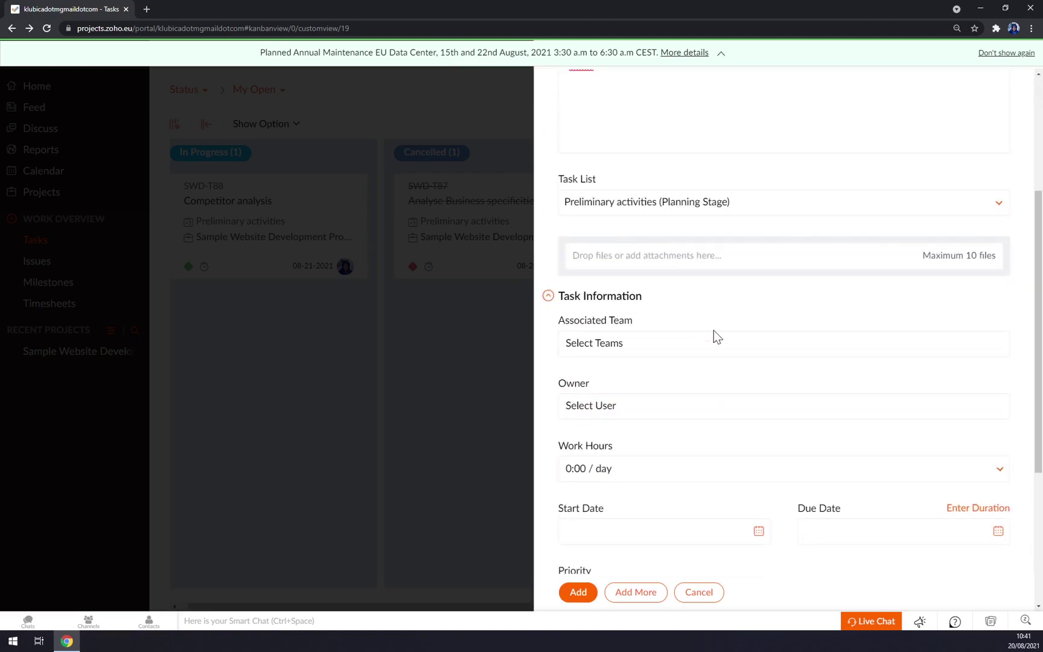
click(661, 352)
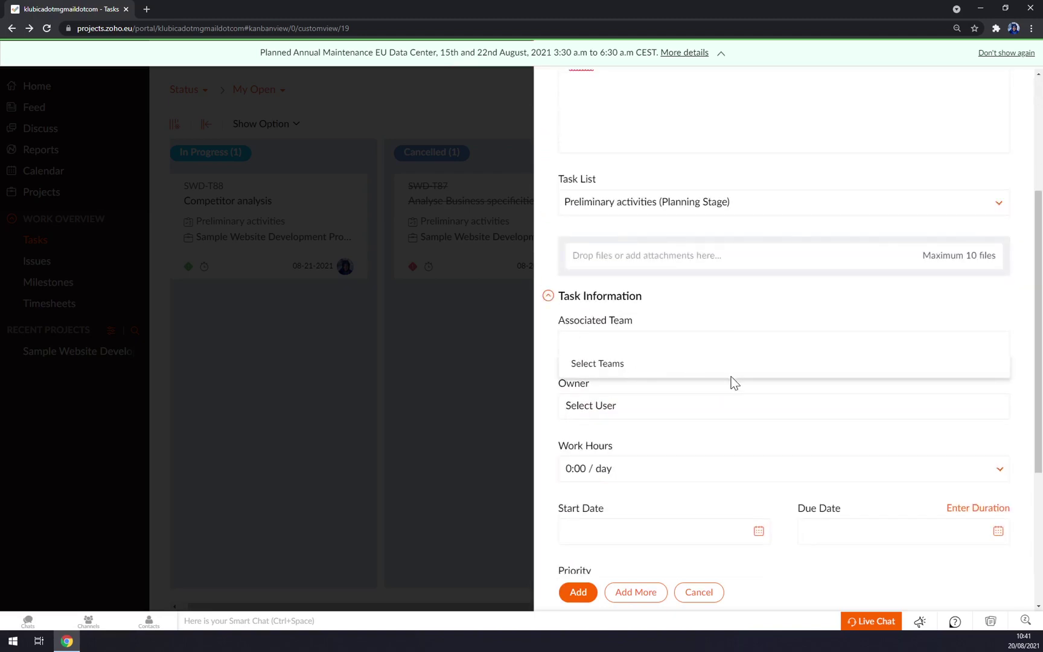
click(670, 365)
click(709, 323)
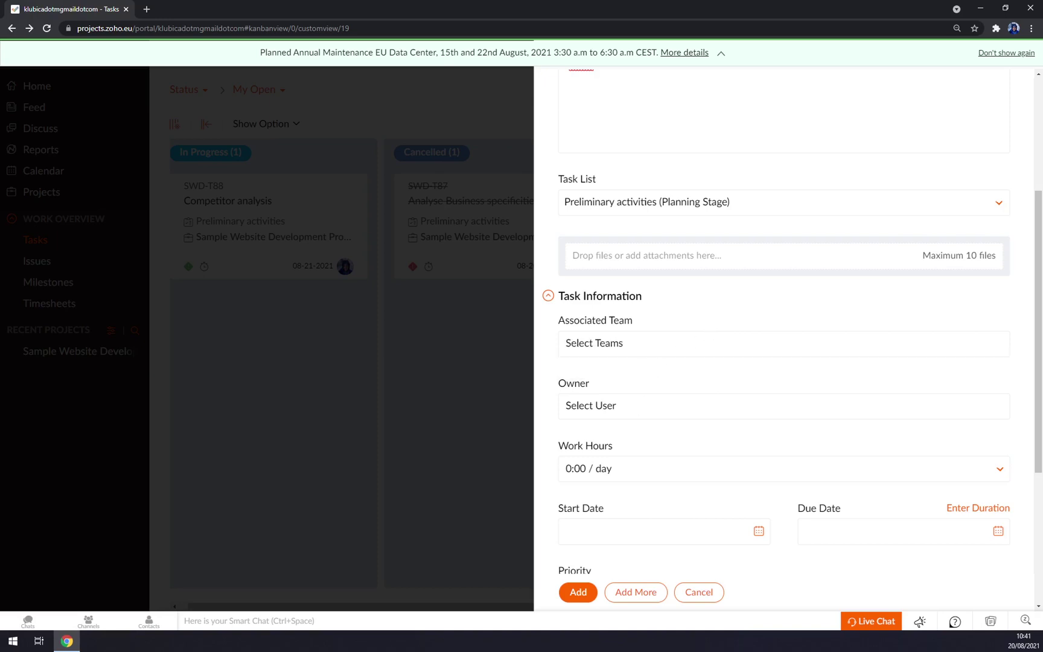
click(617, 408)
click(626, 444)
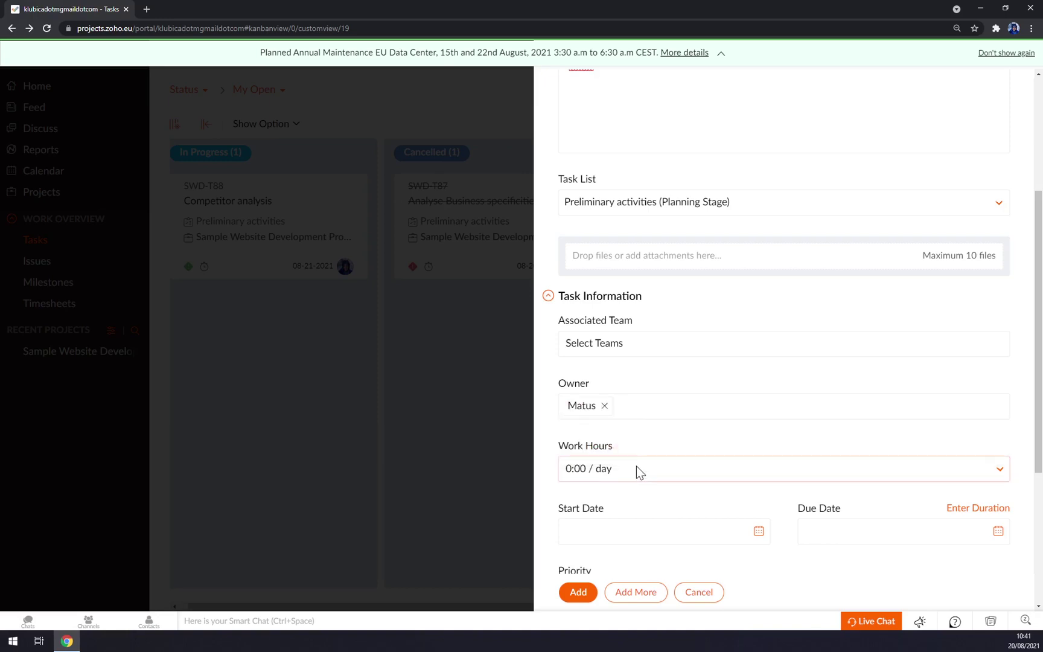
- Check the Flexible work hours option without applying it, and add the Tutorial task to the project
click(637, 469)
click(673, 477)
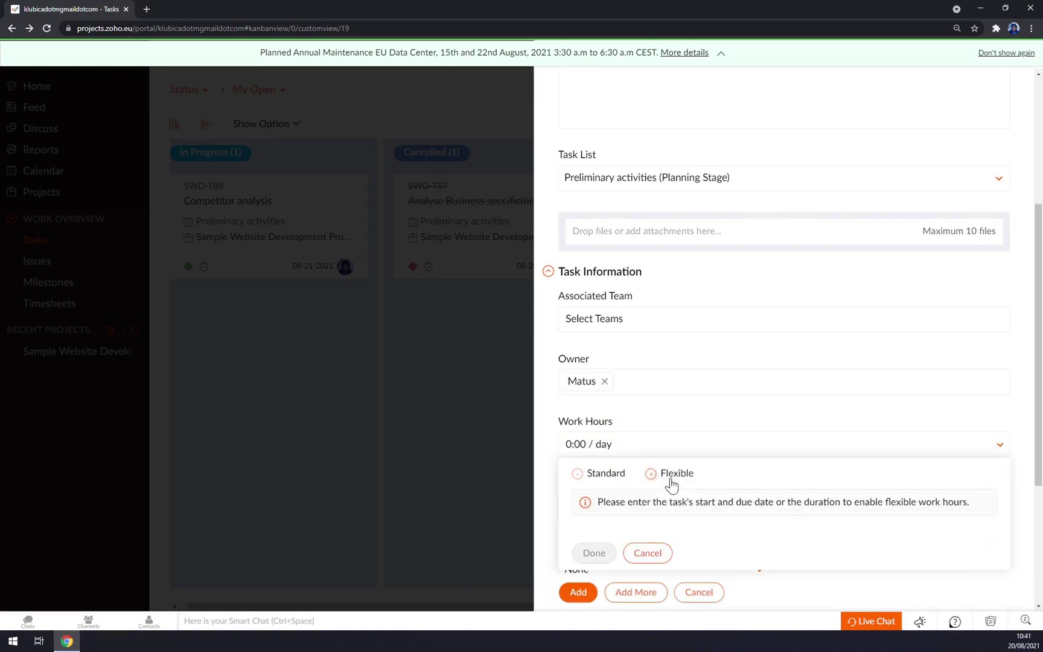
click(647, 553)
scroll(674, 424, down, 4)
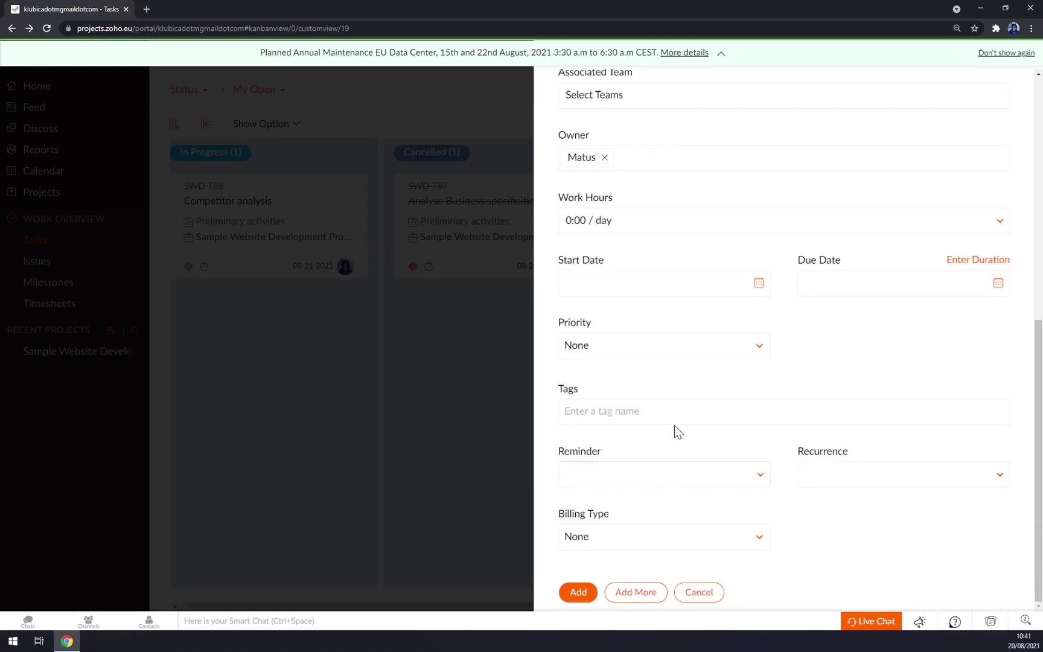
click(587, 600)
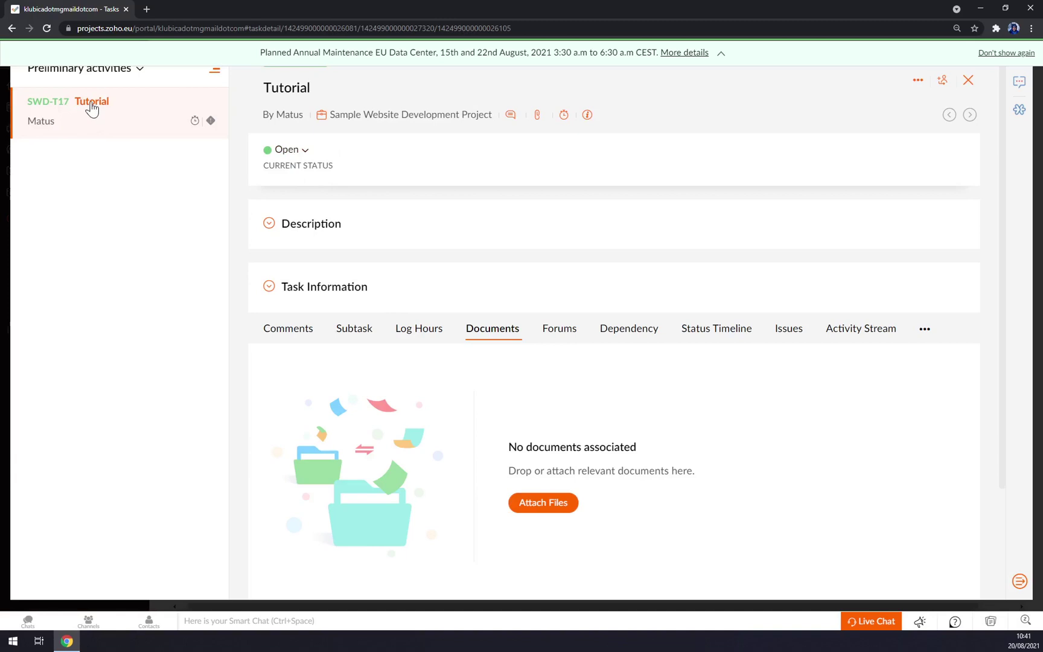
click(967, 80)
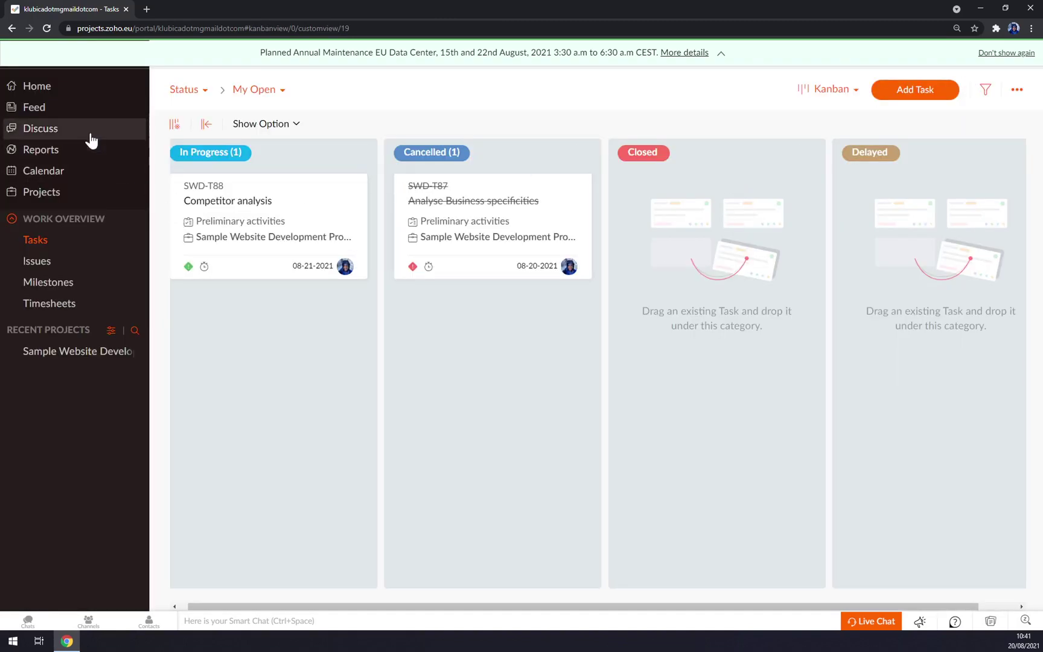
- View the feed for all projects, open the discussion post editor and cancel it without posting
click(73, 109)
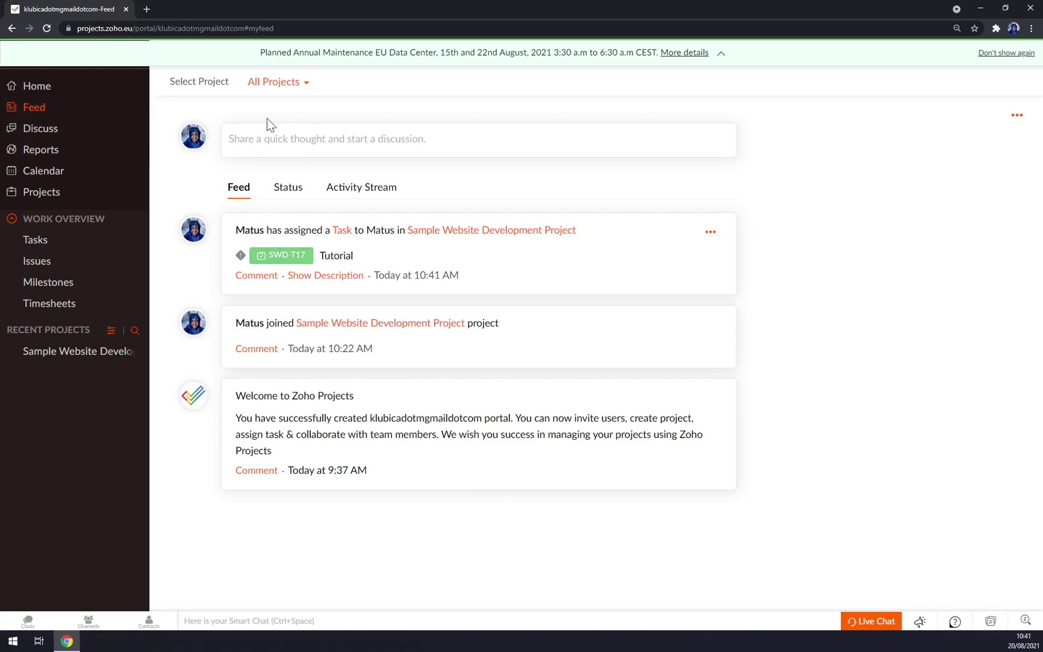
click(284, 85)
click(571, 128)
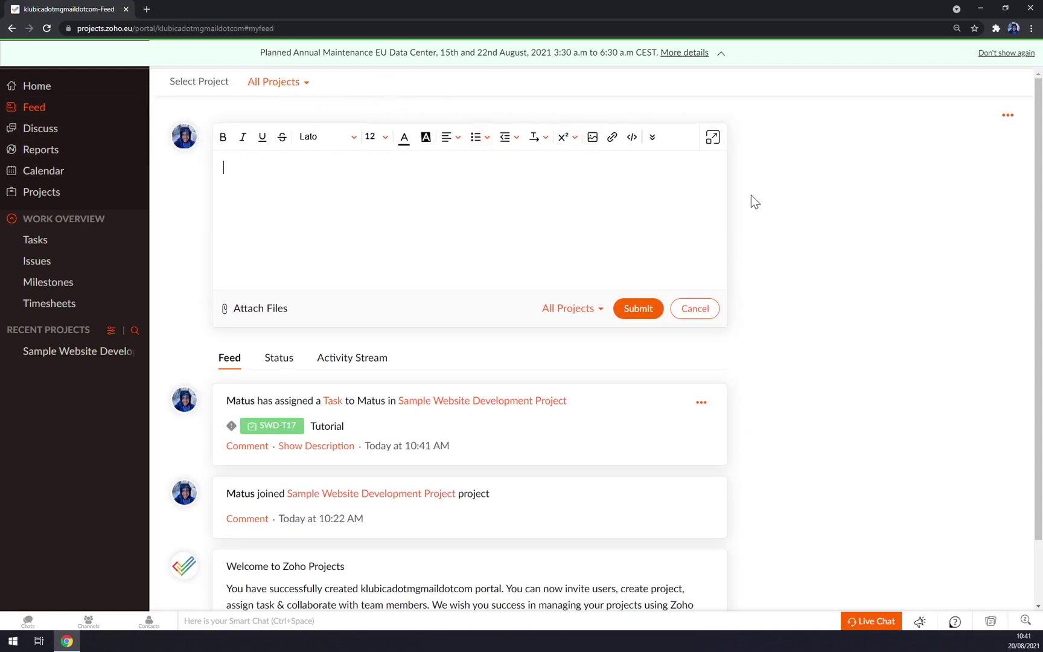
click(693, 311)
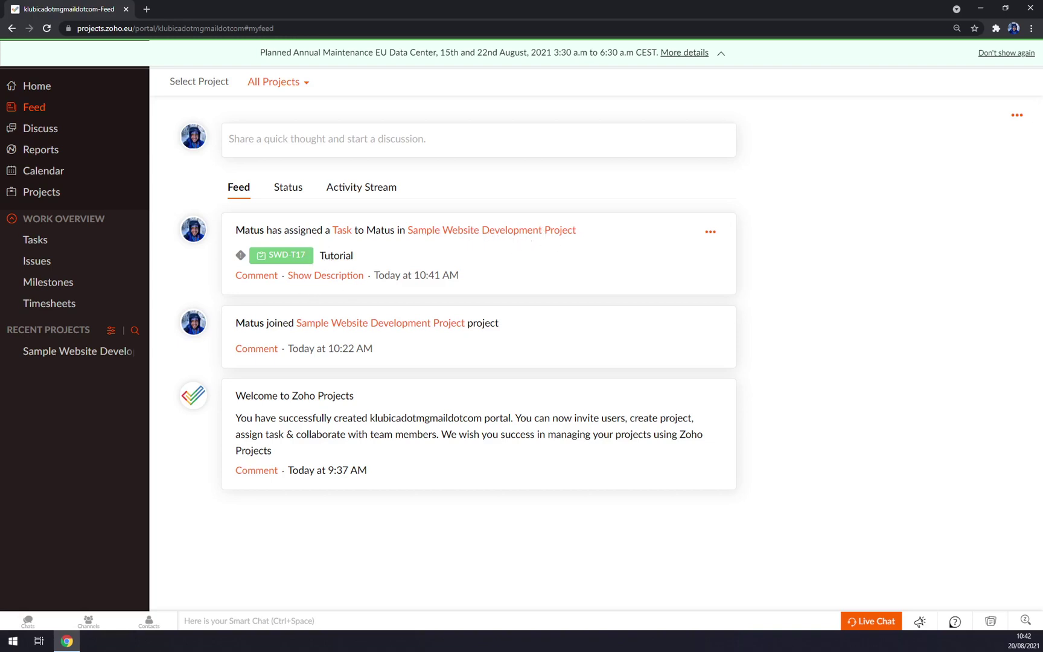
- Create a chat conversation titled "Work stuff" for the Sample Website Development Project
click(68, 138)
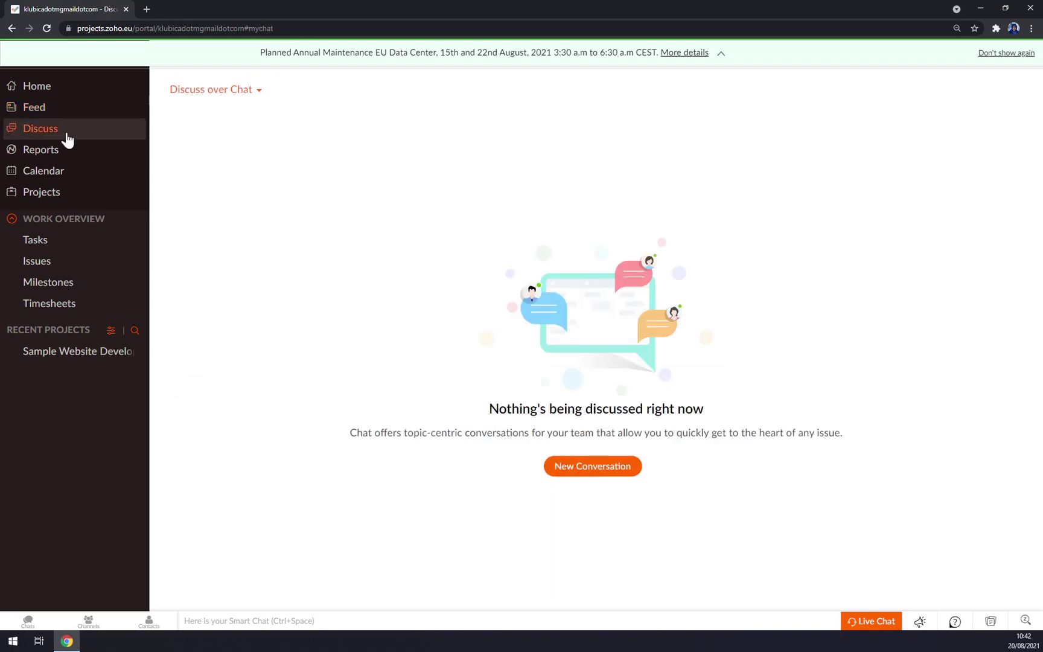
click(581, 477)
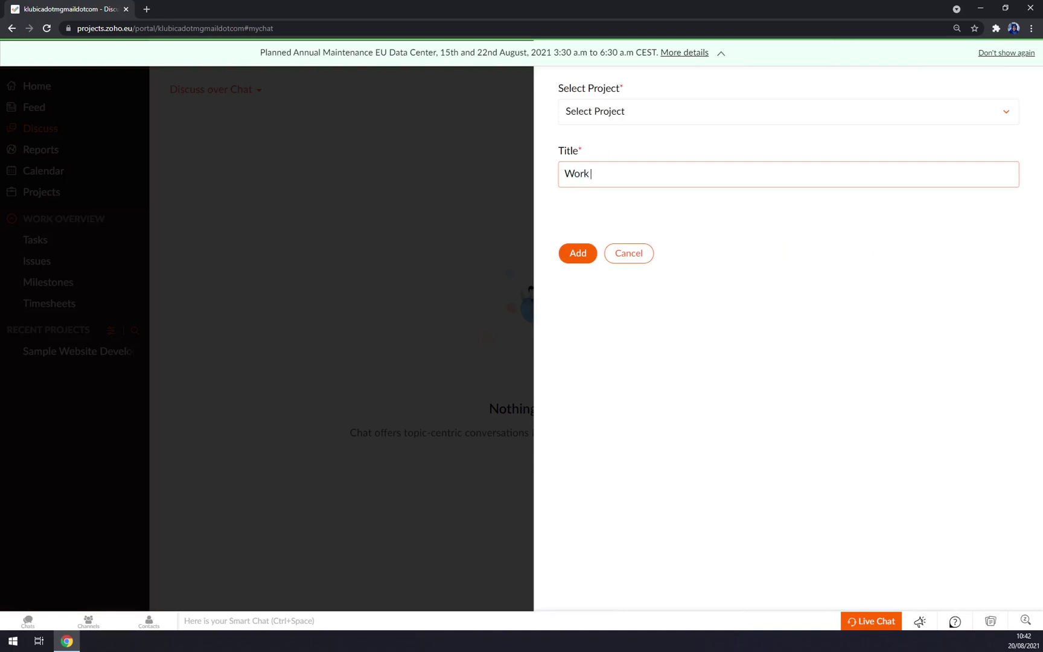
click(573, 254)
click(605, 117)
click(619, 161)
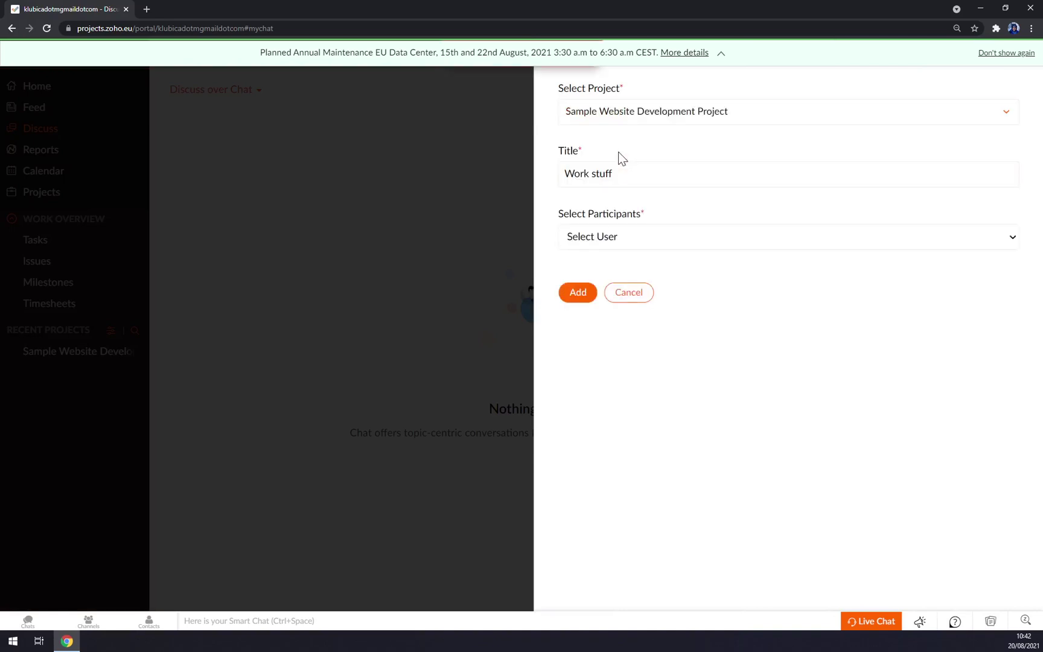
click(581, 300)
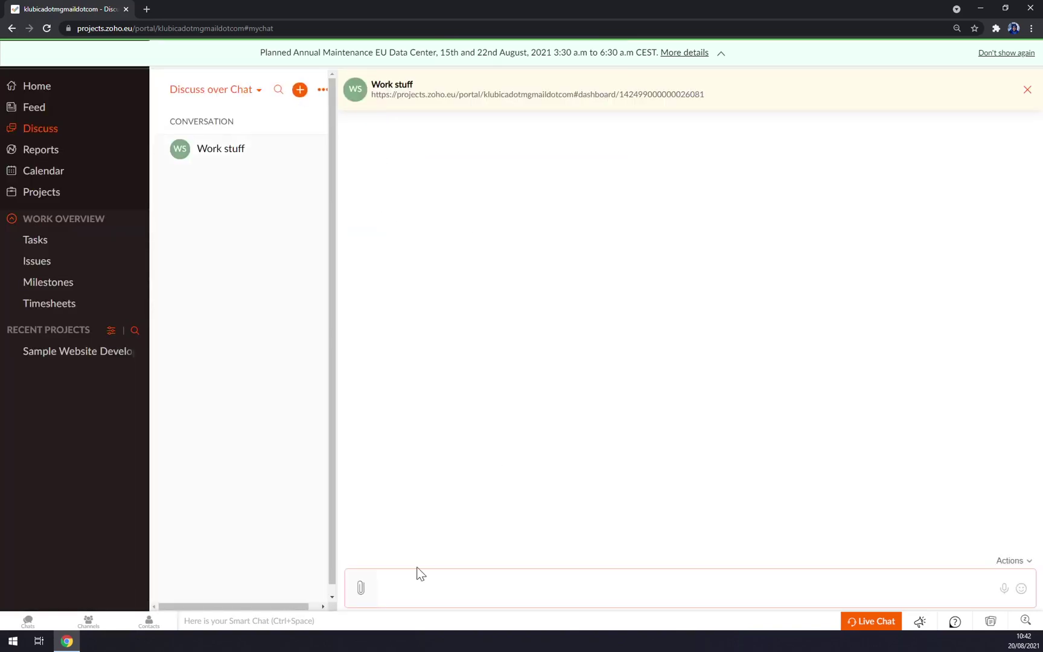
- Send the messages "Hell alll" and "hello" in the Work stuff conversation
text(ll al)
key(Return)
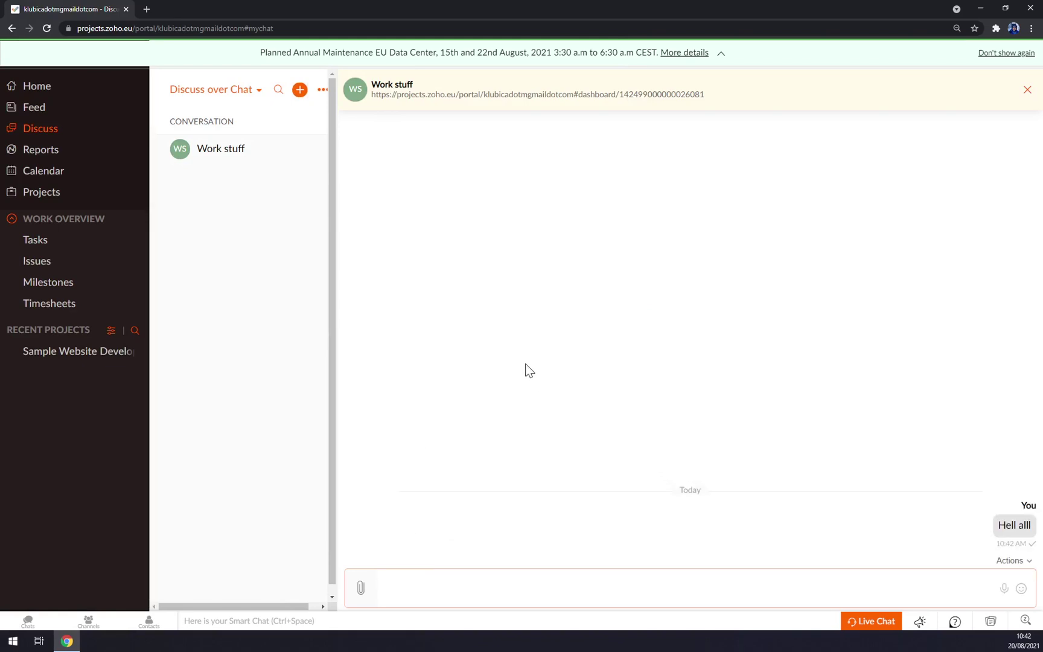
text(hello)
key(Return)
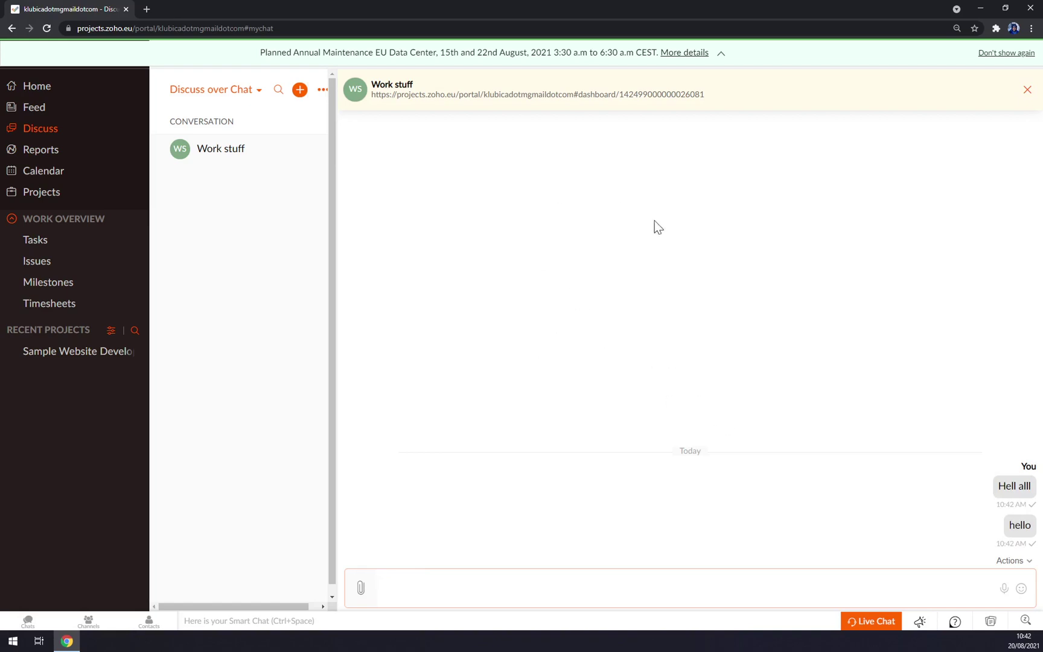
- Return to the conversation list, then reopen the Work stuff conversation to review its messages and close it
click(1028, 90)
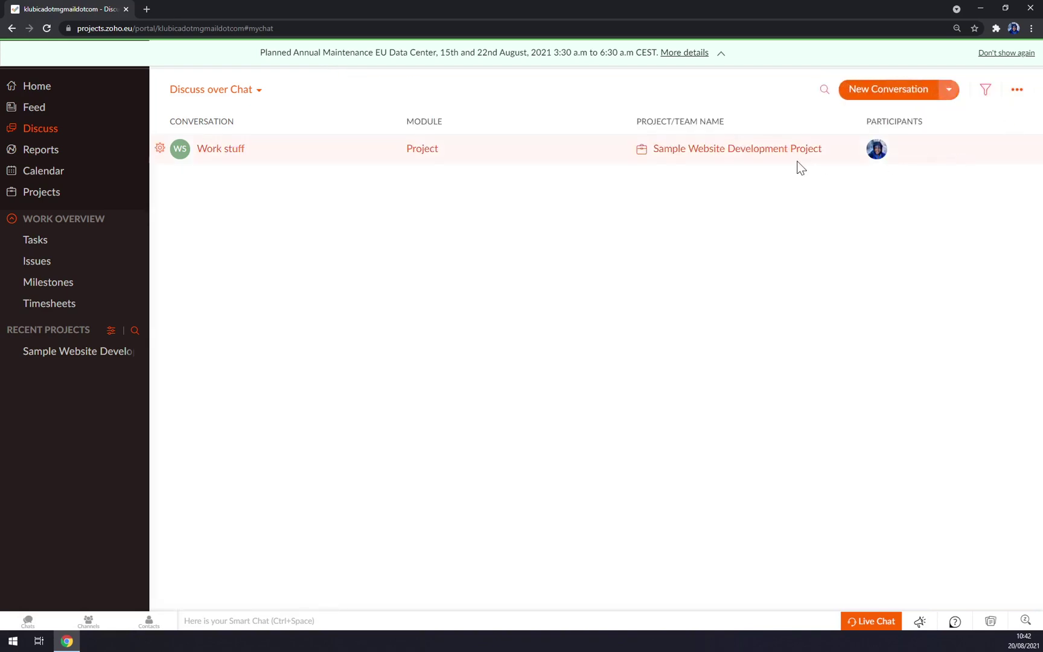
click(232, 151)
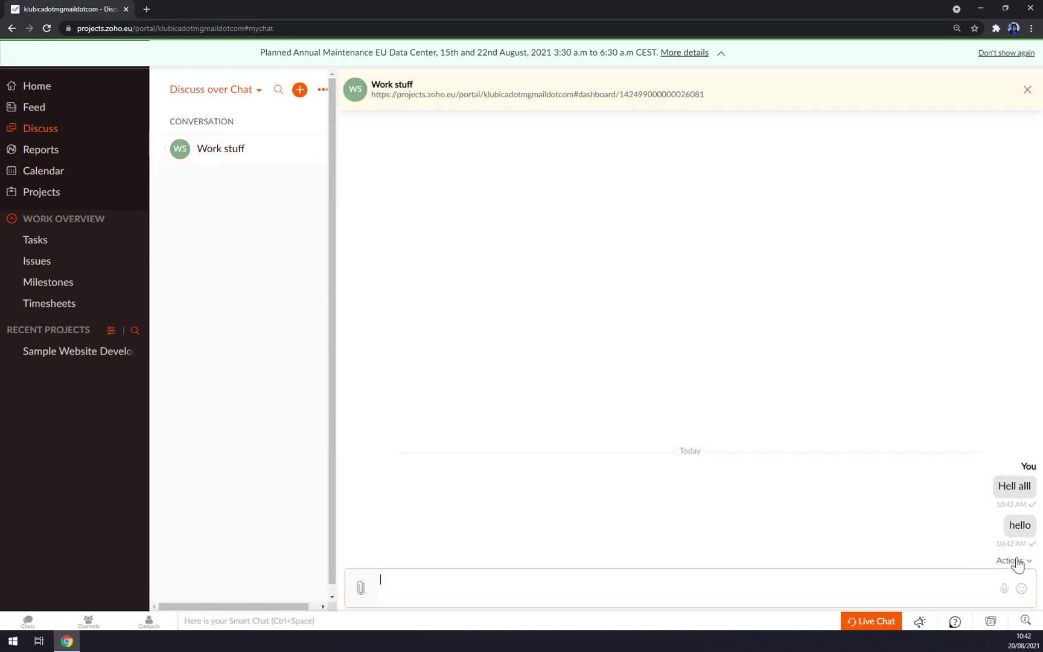
click(1020, 91)
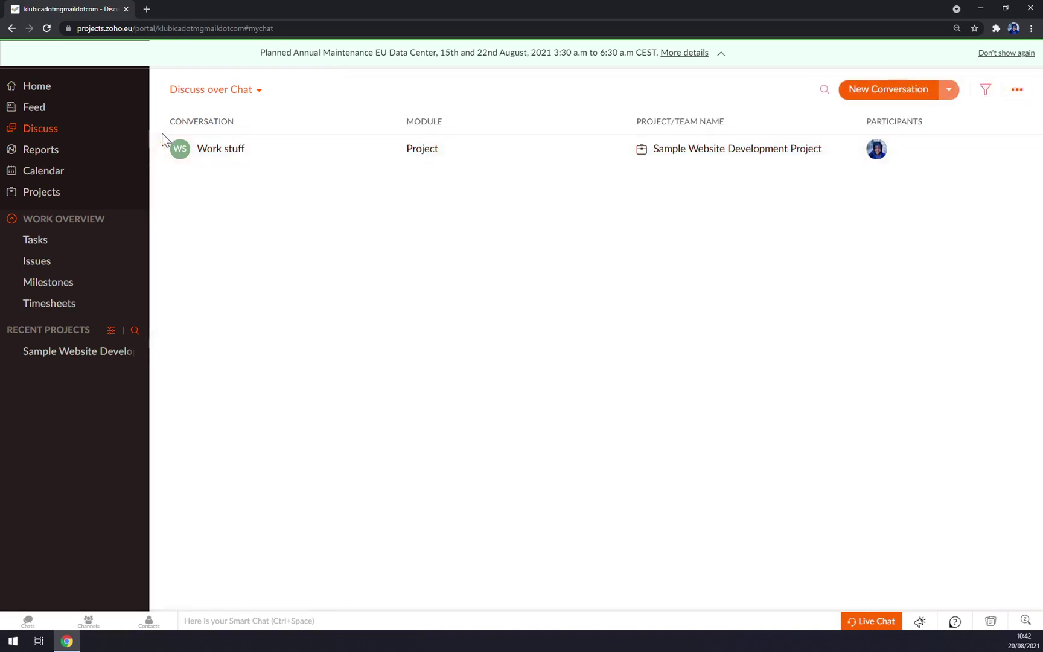
- Open the Gantt chart report and look through the milestones, task lists and task timelines of the sample project
click(80, 151)
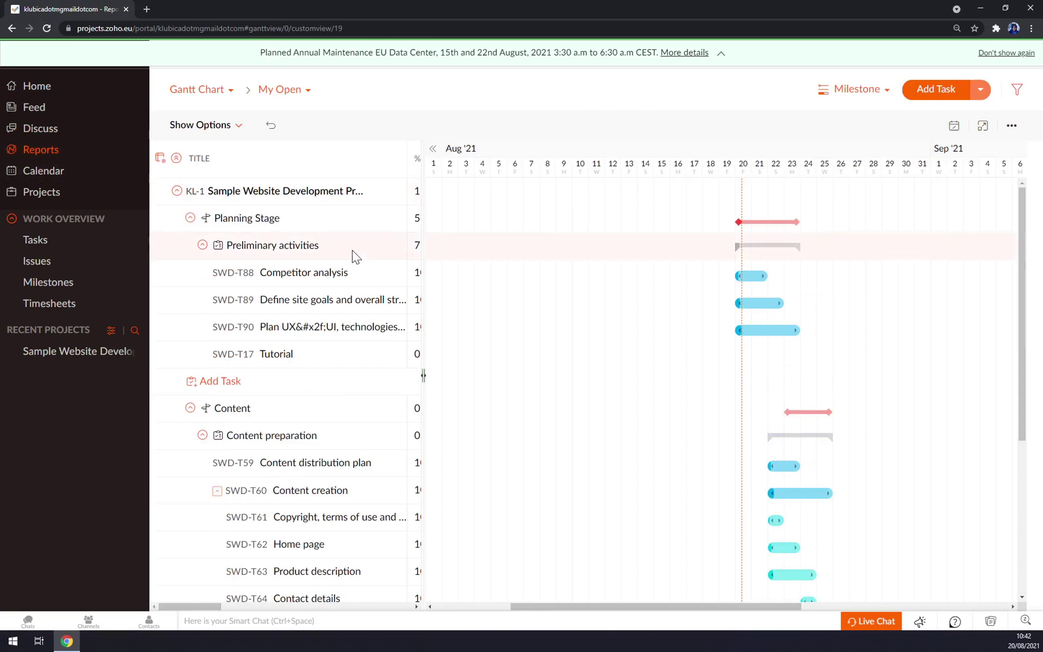
scroll(377, 242, down, 4)
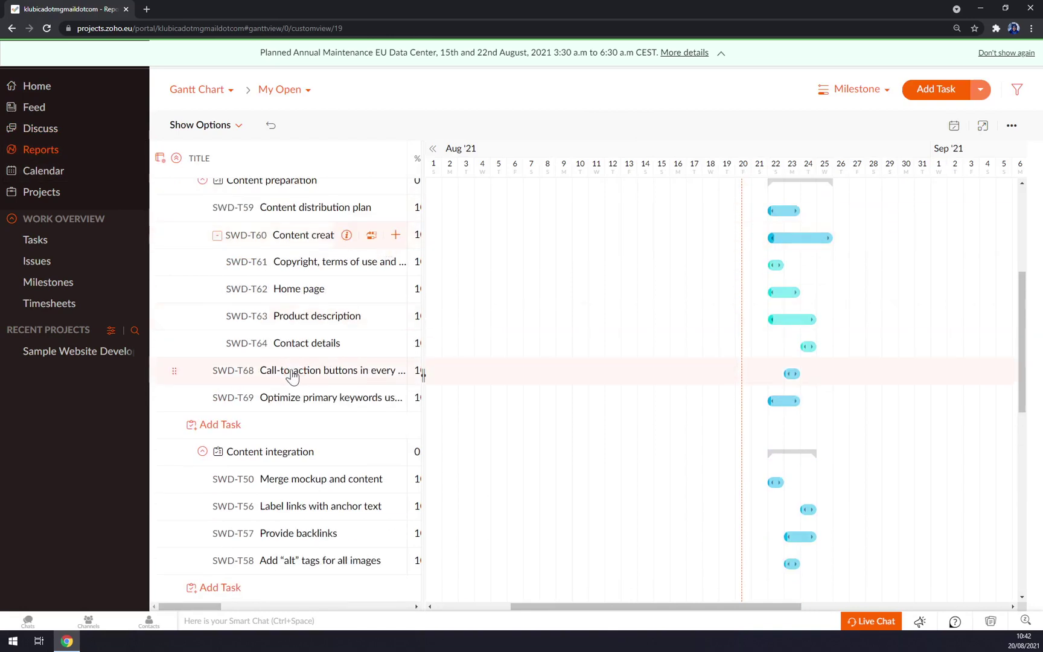
scroll(326, 359, up, 4)
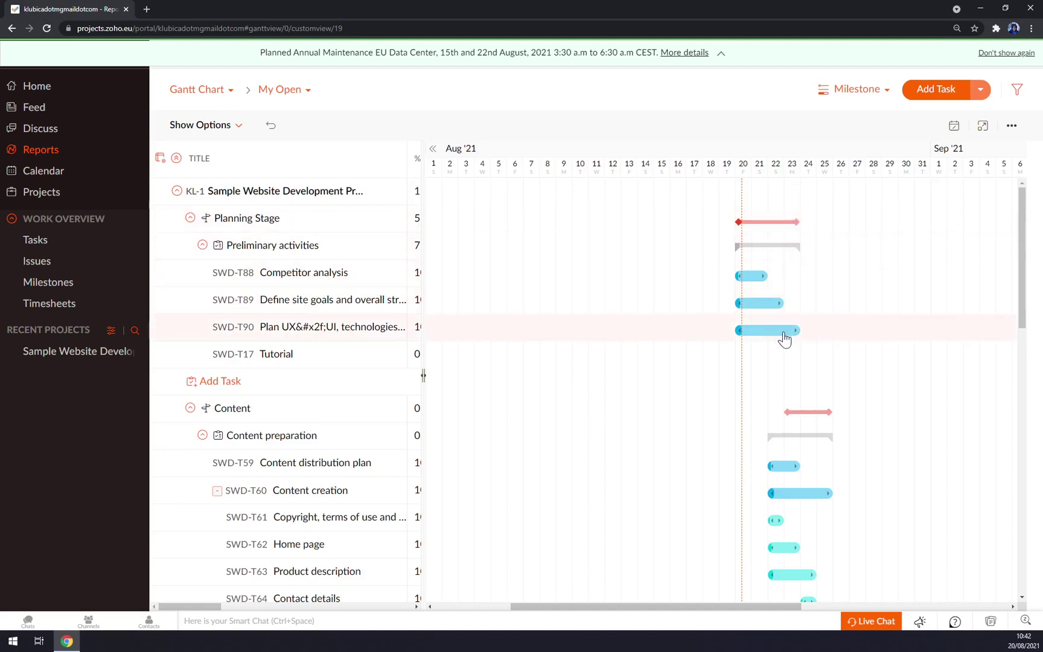
scroll(784, 362, down, 3)
scroll(755, 289, down, 8)
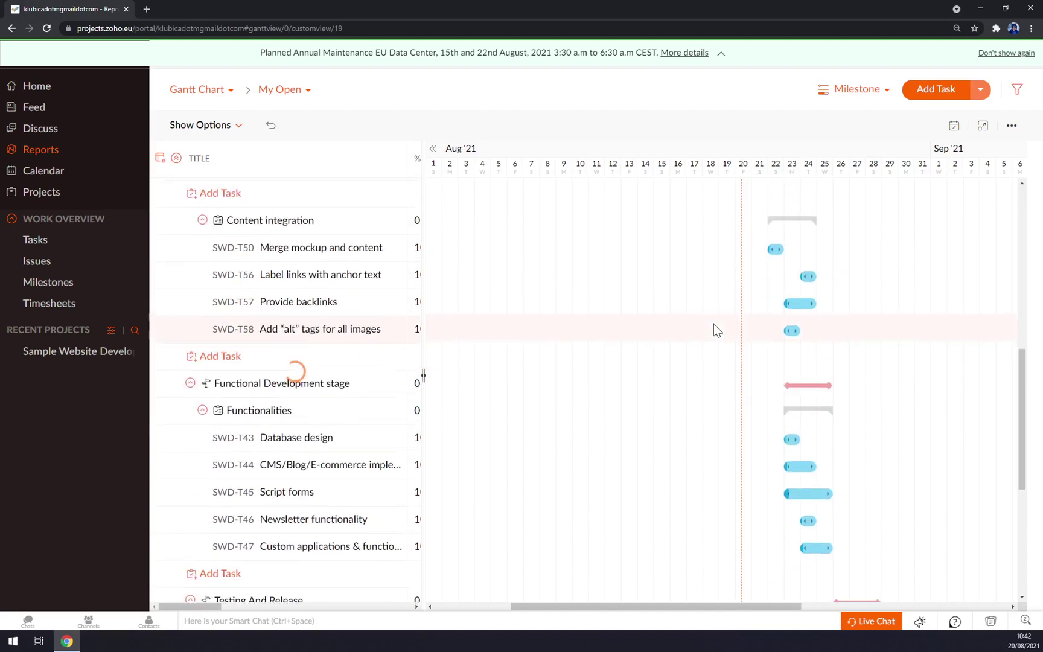
scroll(712, 336, up, 10)
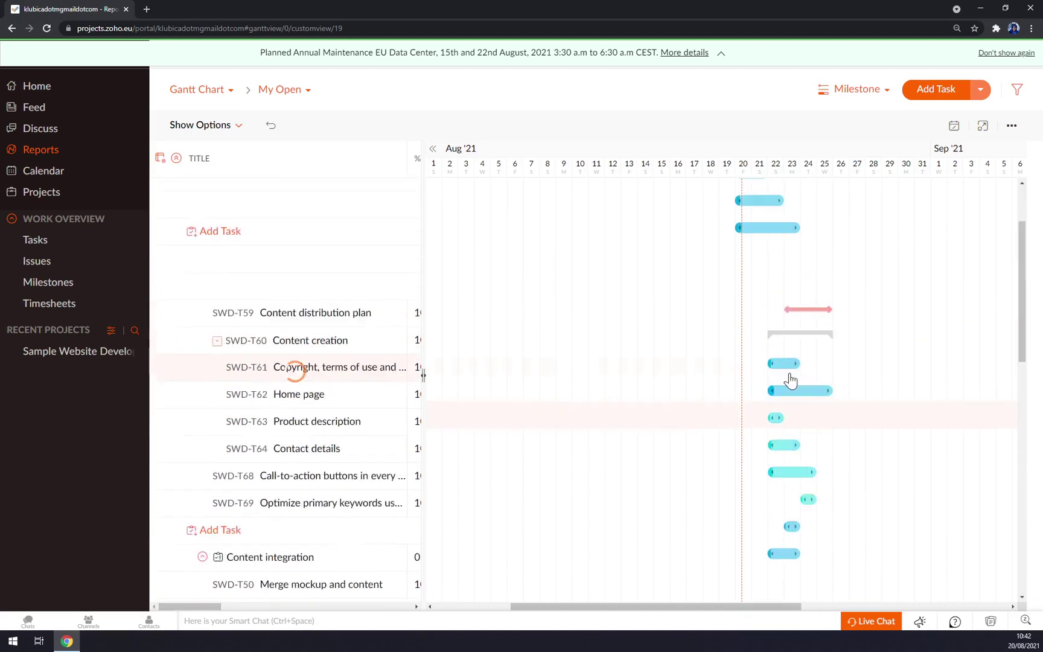
- Examine the Gantt chart details of the Copyright task, the Preliminary activities list and the Competitor analysis task
mouse_move(775, 483)
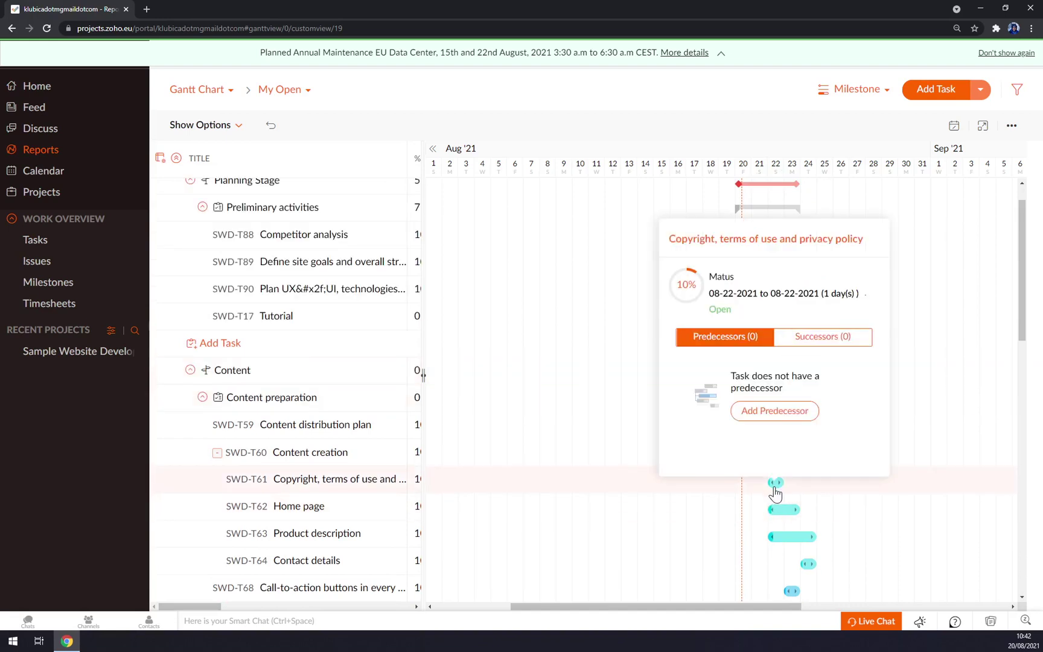
scroll(449, 310, up, 1)
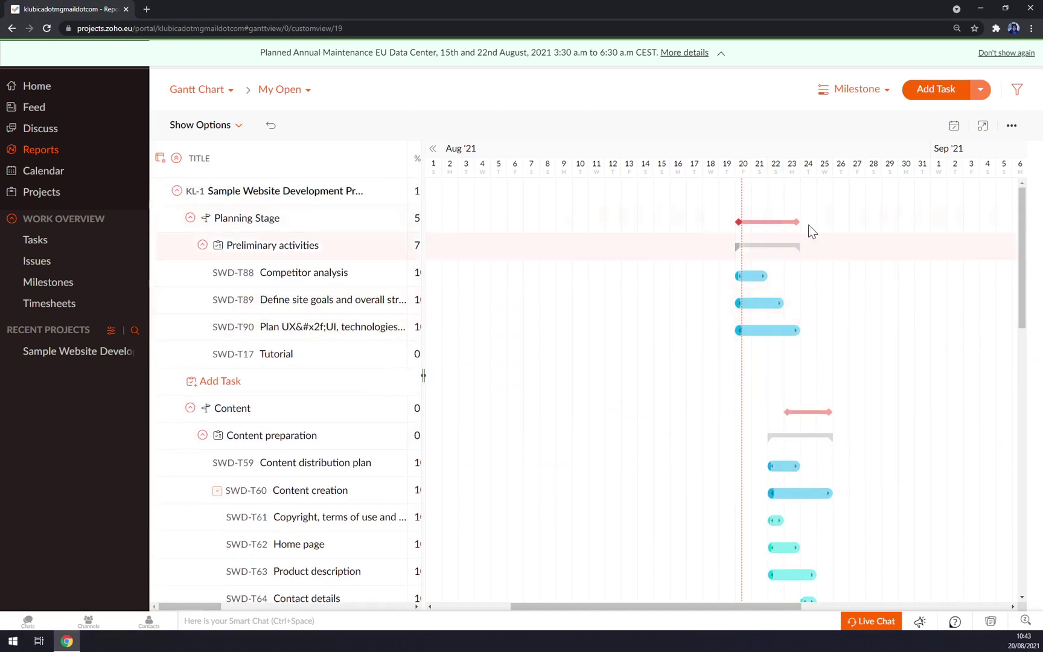
mouse_move(780, 231)
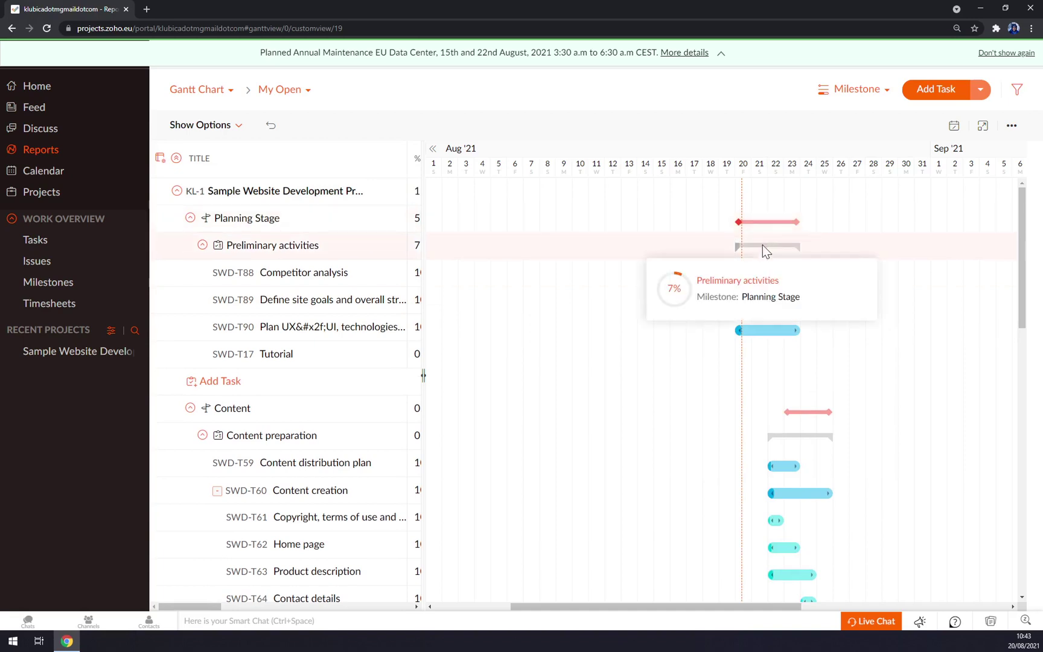
mouse_move(759, 279)
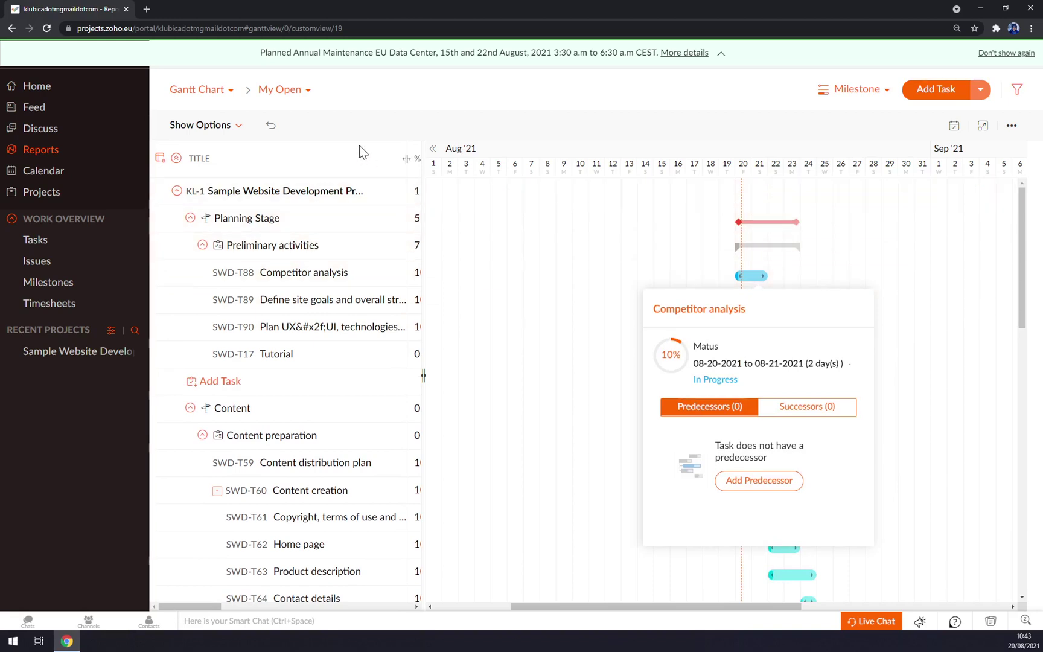
- Open the calendar and look through the tasks and milestones scheduled in August 2021
click(31, 172)
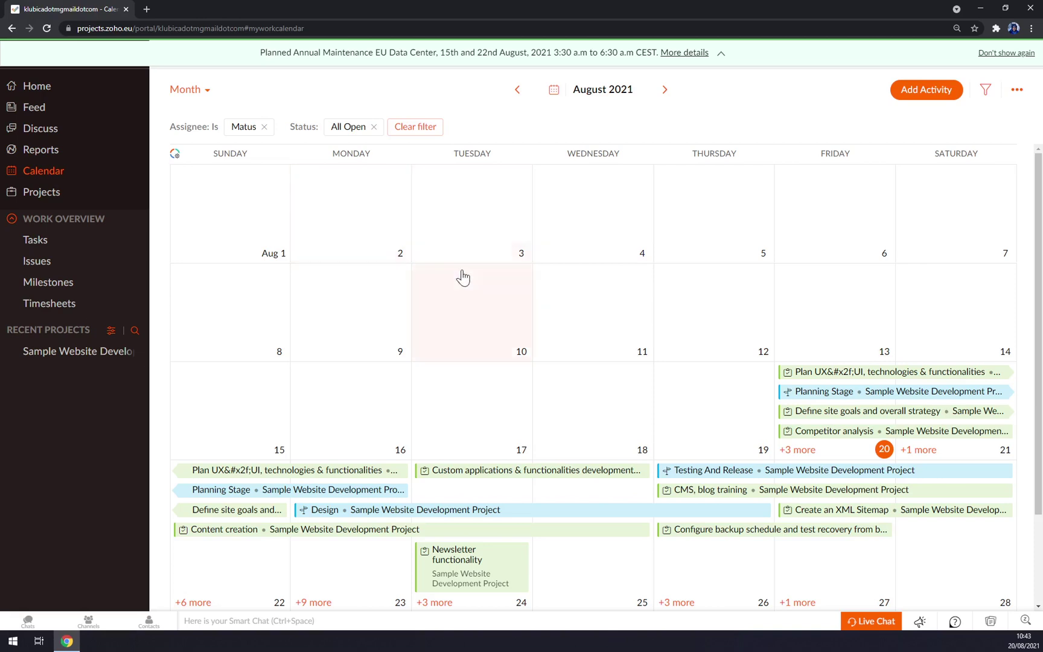
scroll(483, 313, down, 2)
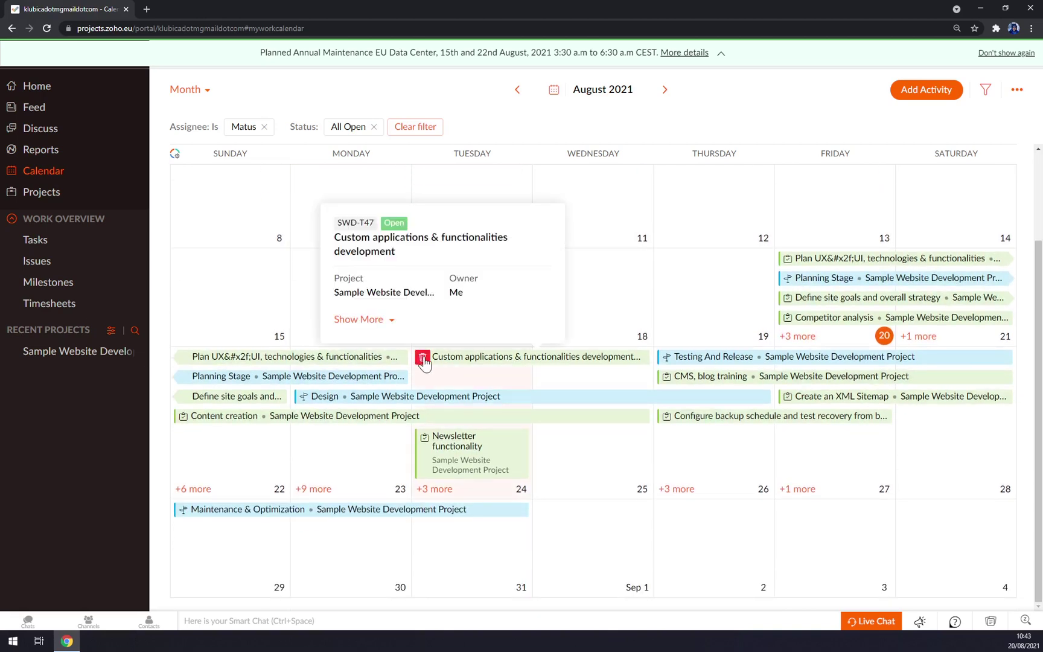
click(469, 383)
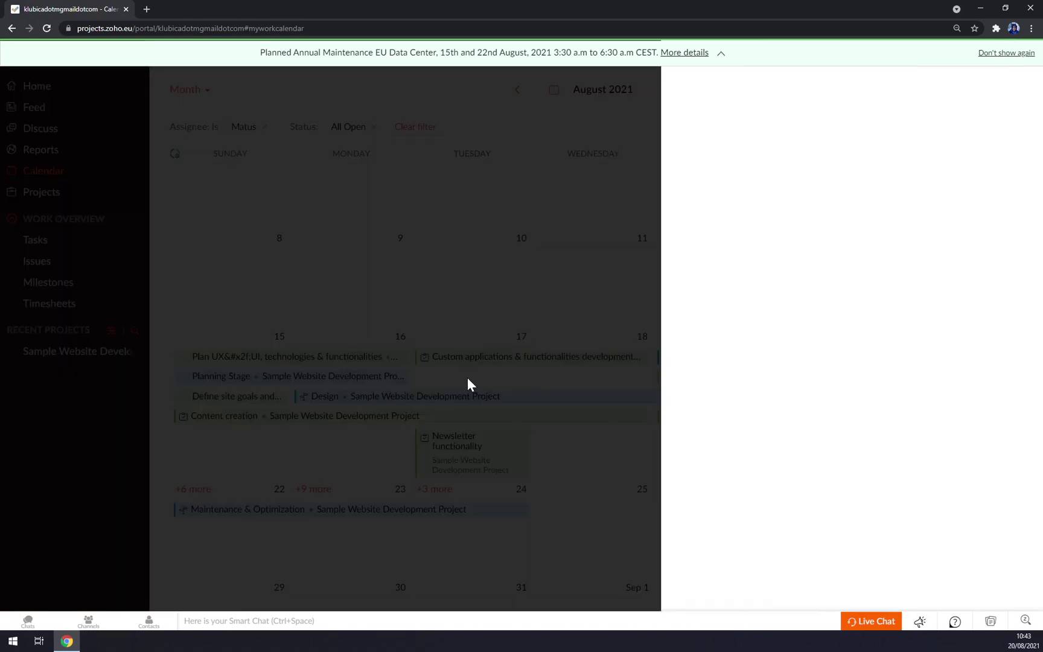
click(447, 297)
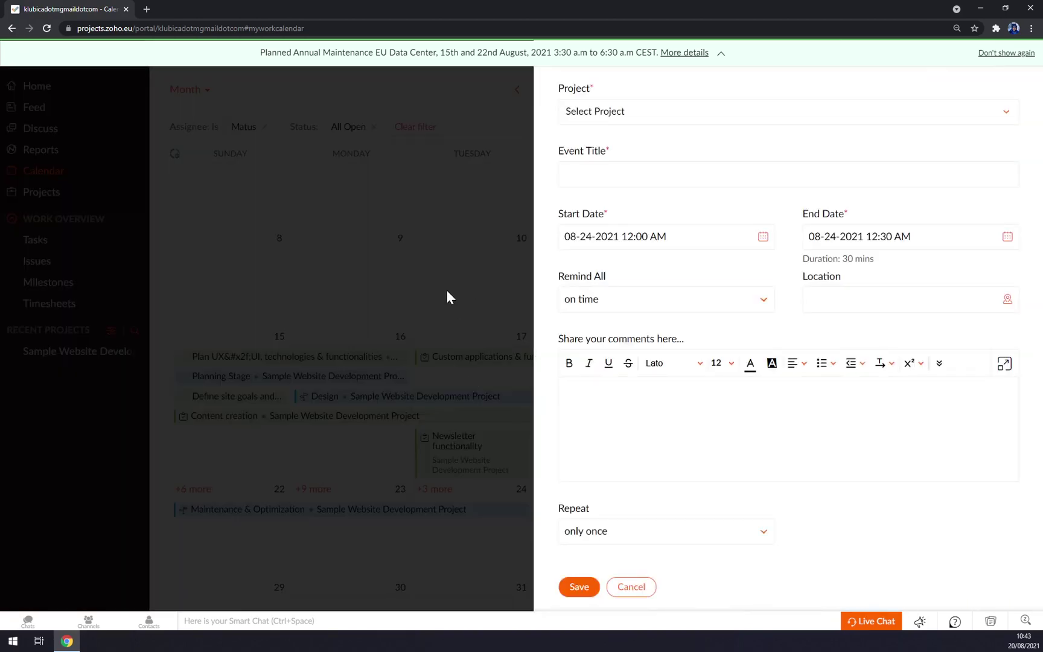
click(629, 587)
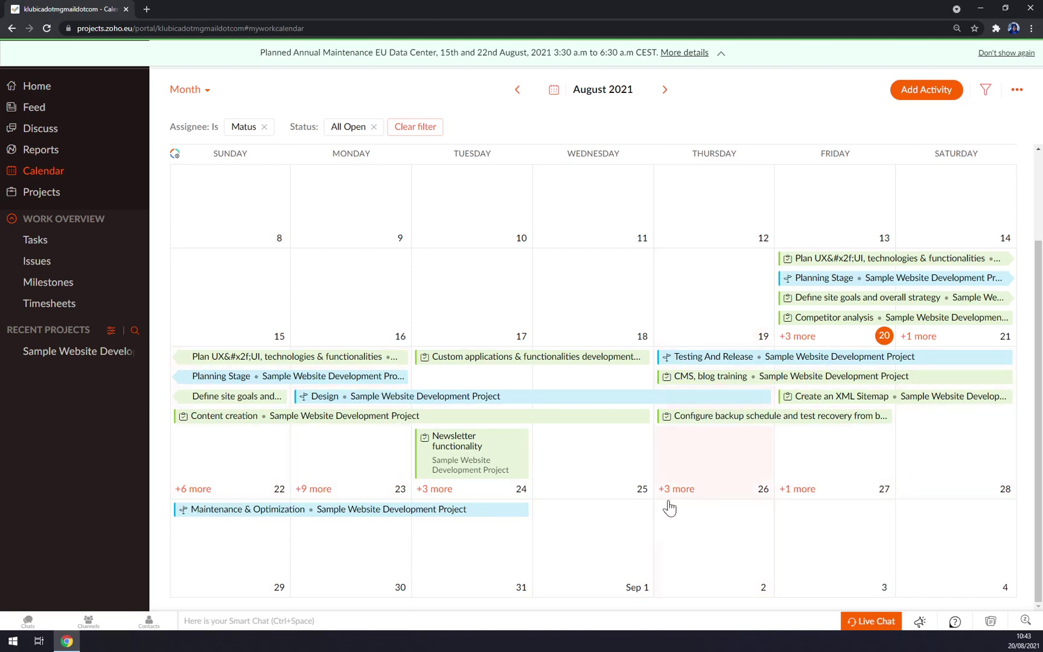
- Start a calendar event on September 2, 2021 titled "Tutorials meeting" with a reminder 15 mins before and the location donovaly
click(709, 547)
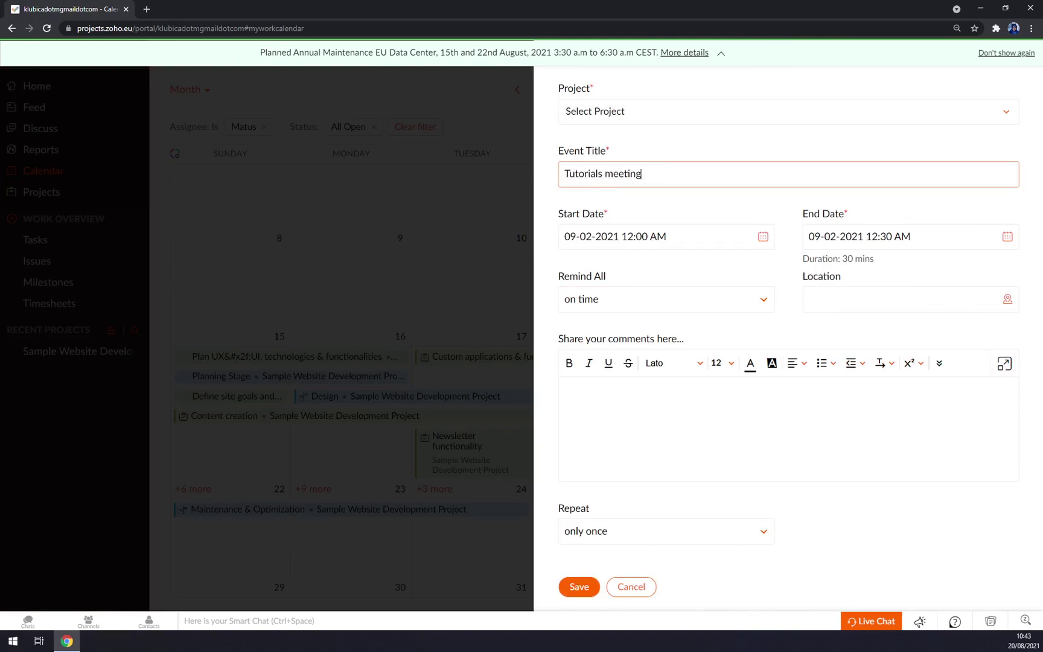
click(626, 309)
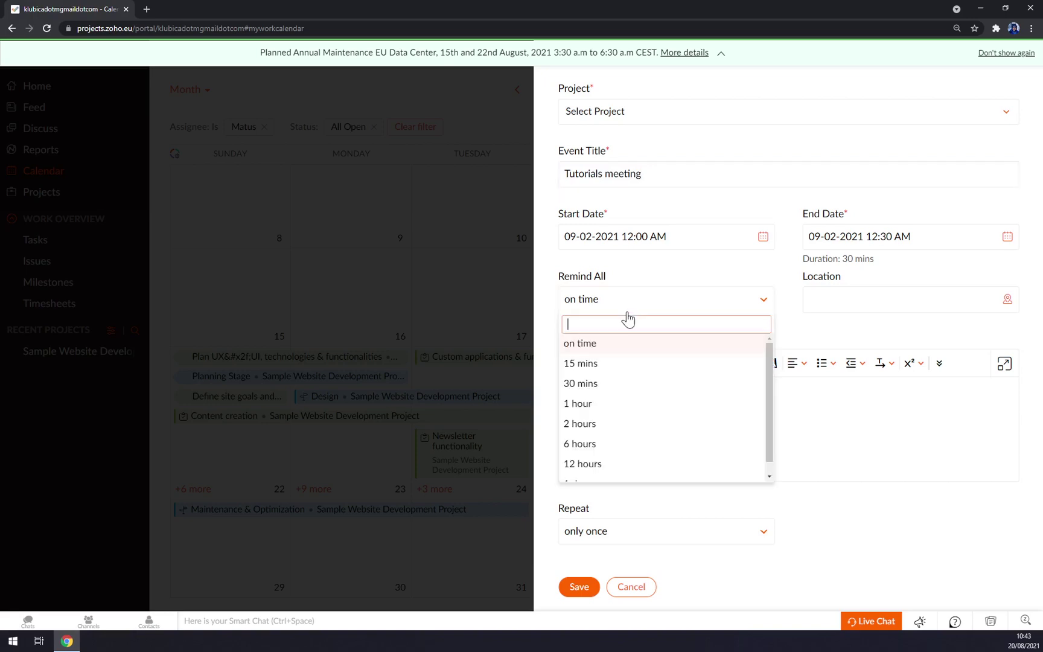
click(581, 363)
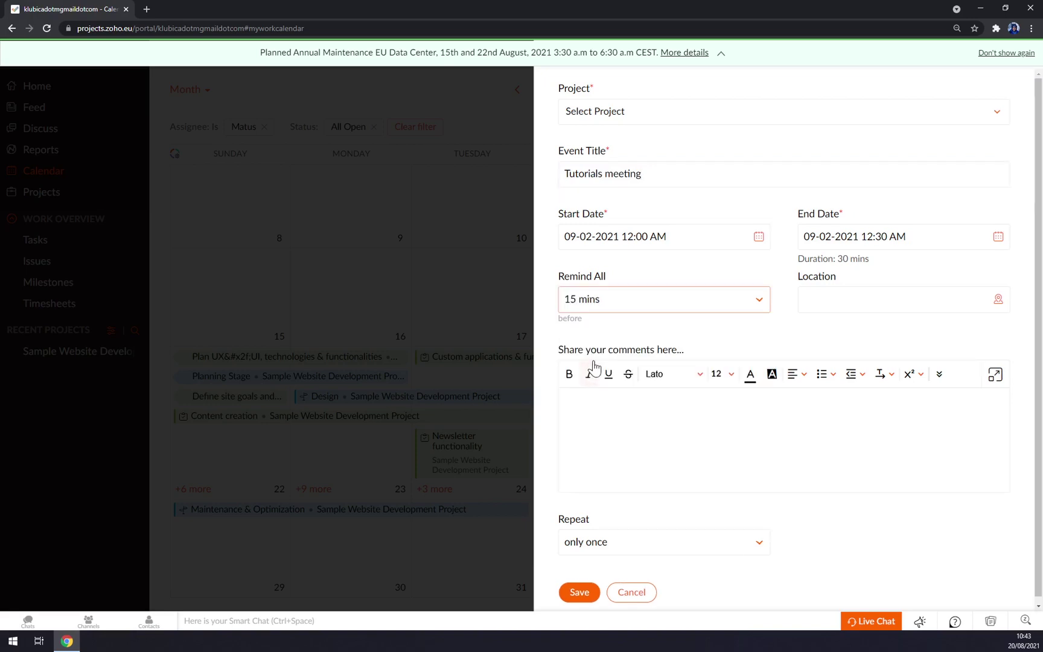
click(828, 306)
click(857, 332)
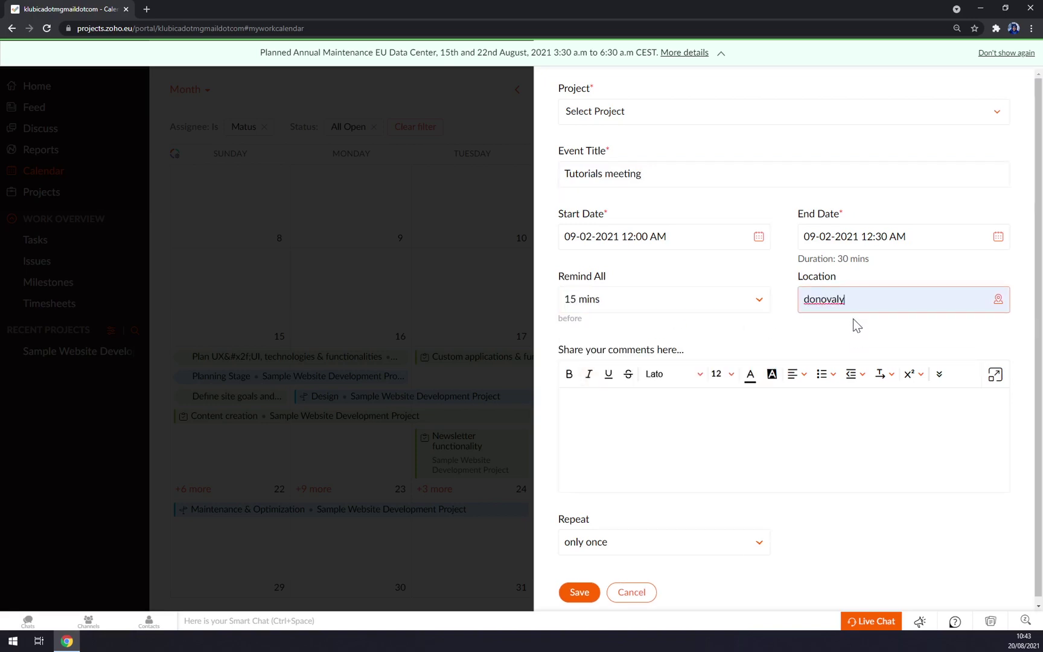
key(Tab)
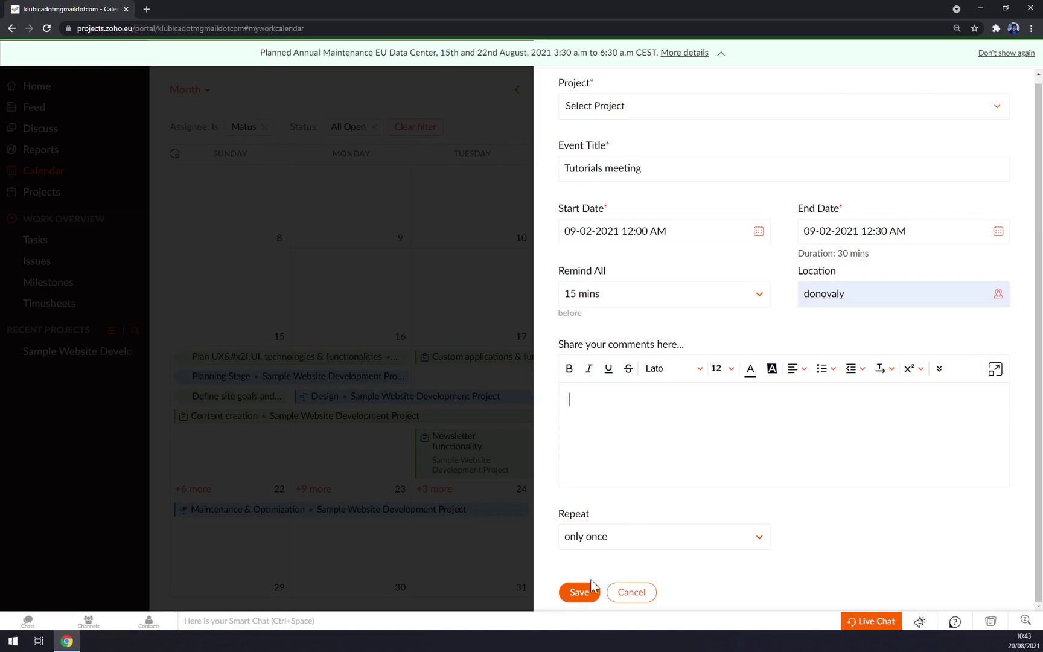
- Assign the event to the Sample Website Development Project and enter the comment "sadasdasdad"
click(591, 589)
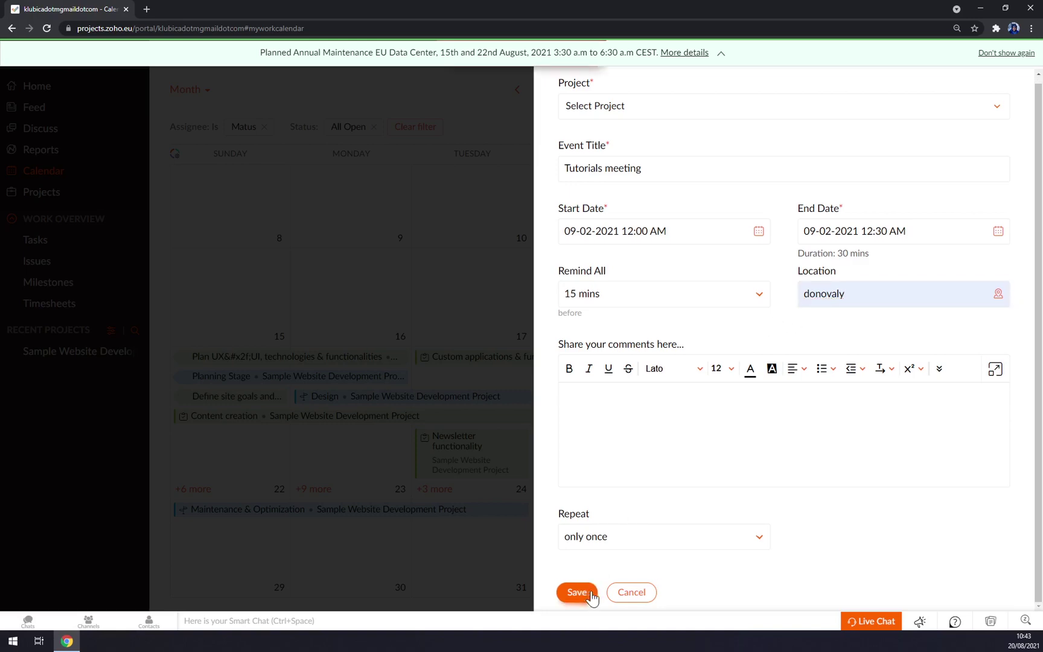
click(636, 102)
click(625, 158)
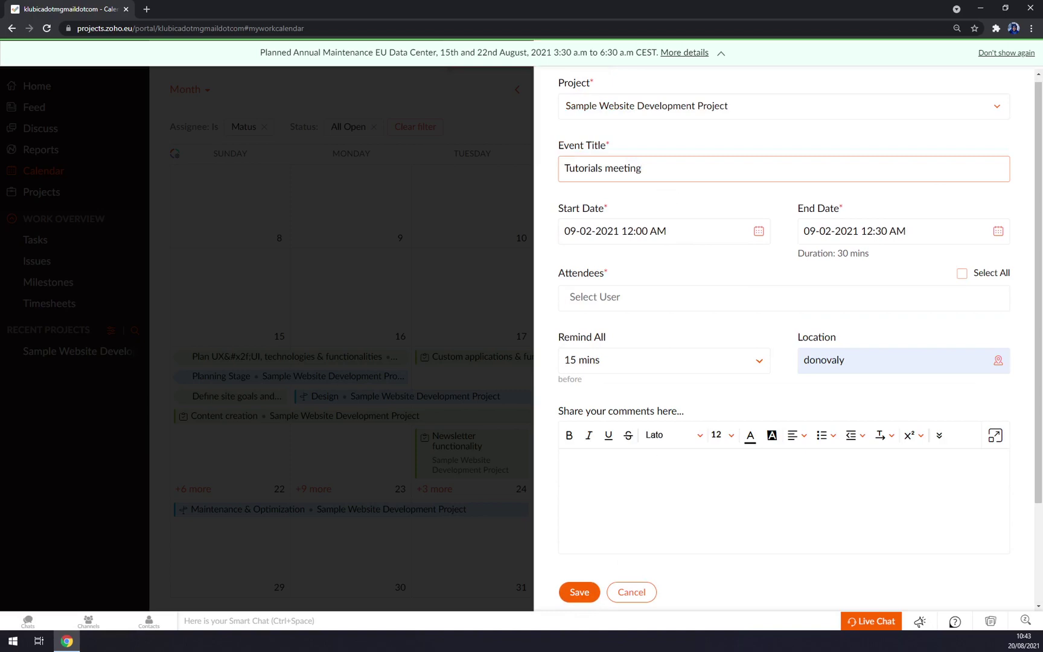
click(570, 465)
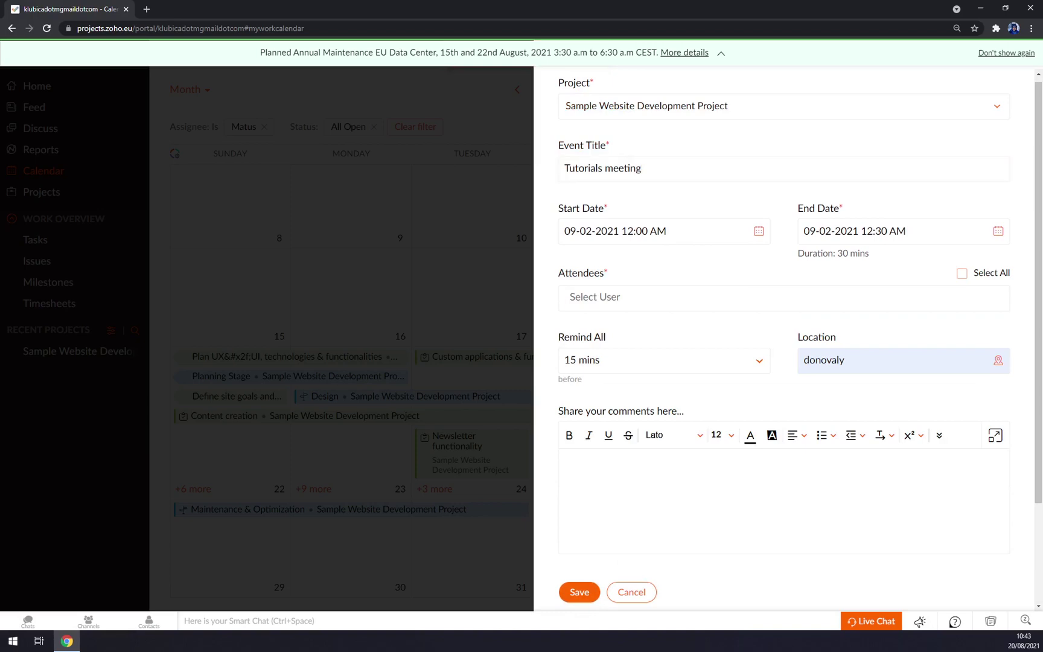
click(585, 593)
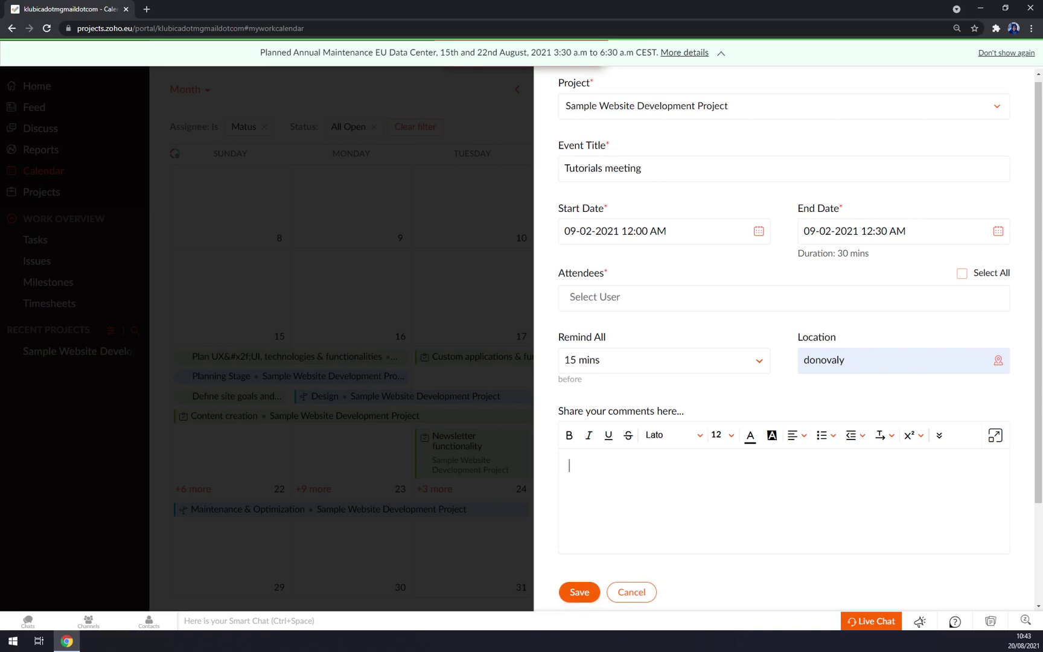
text(sadasdasdad)
- Add the listed project user as the event's attendee and save the event
click(611, 300)
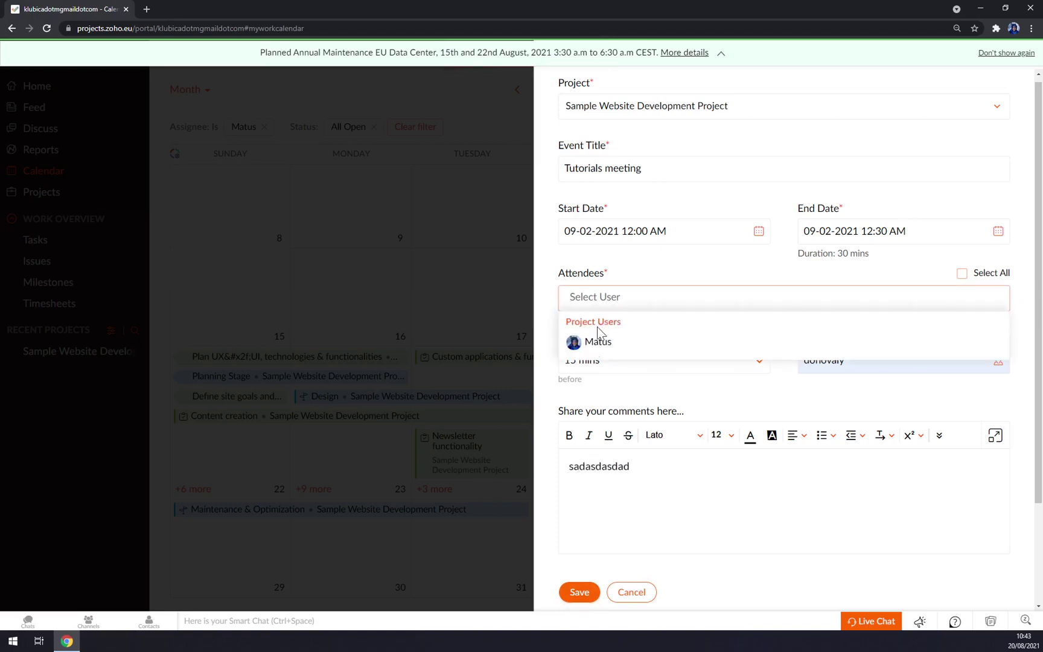
click(594, 341)
key(BackSpace)
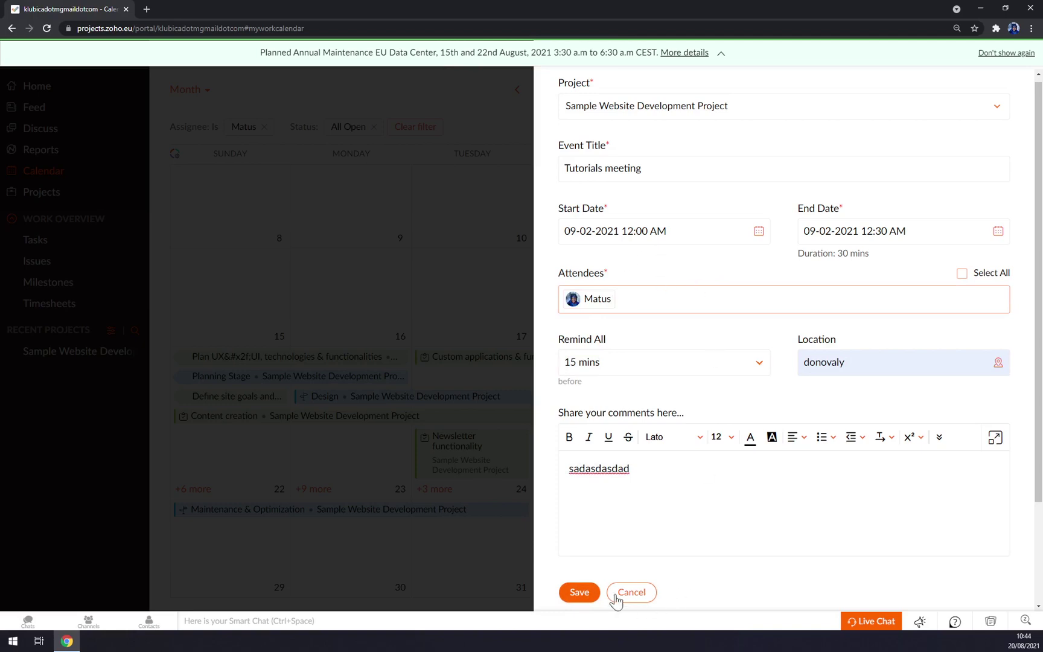
click(577, 593)
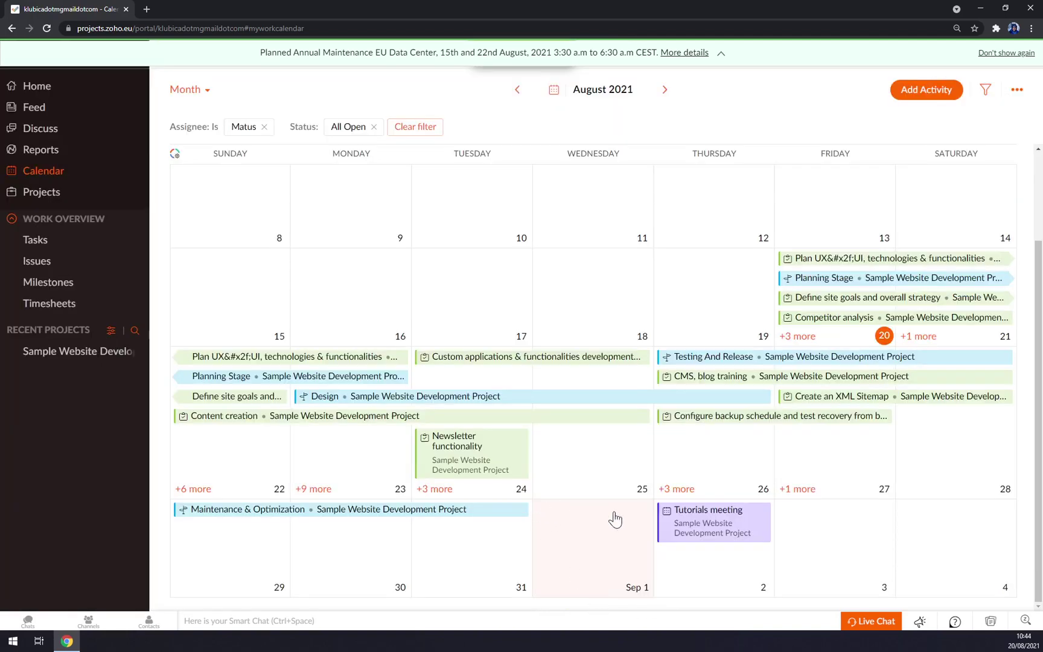
- Delete the Tutorials meeting event from the calendar, acknowledging that it cannot be recovered
mouse_move(715, 529)
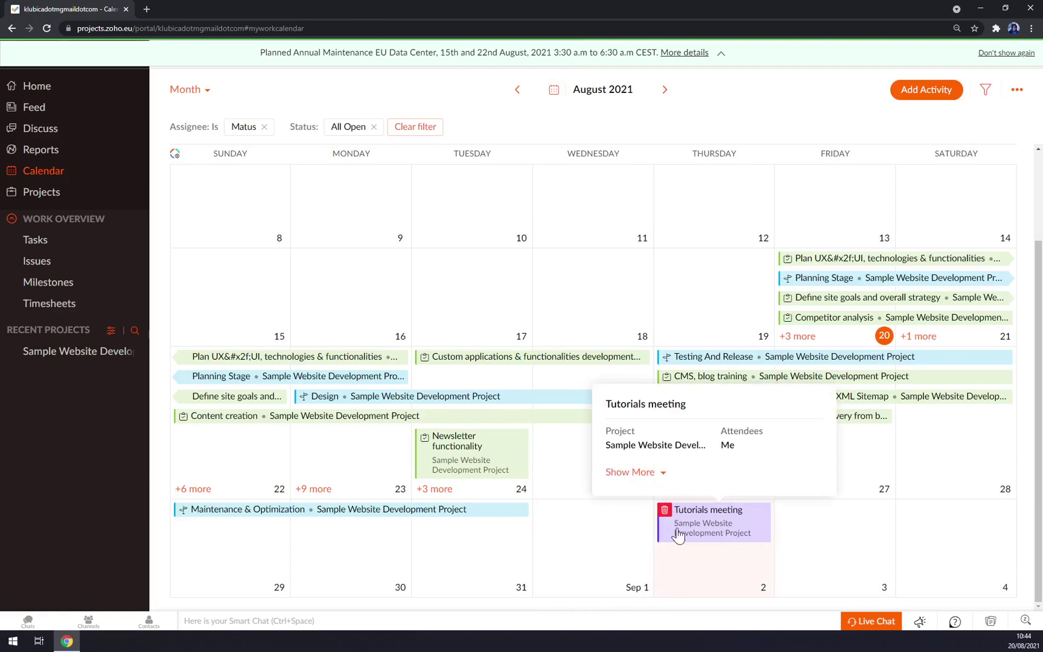
click(665, 510)
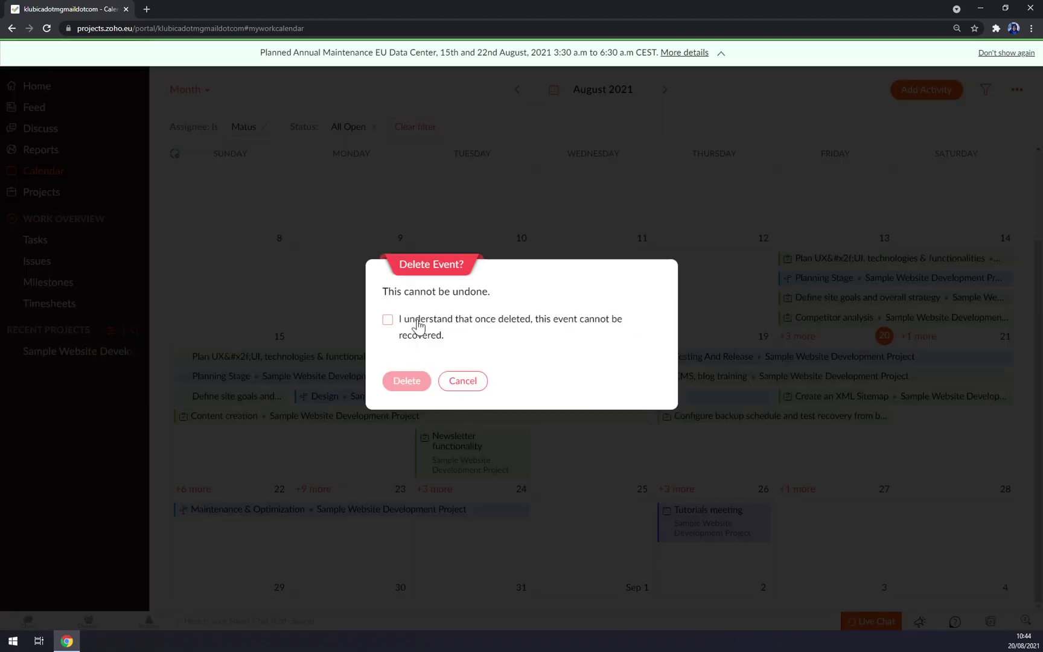
click(418, 326)
click(419, 387)
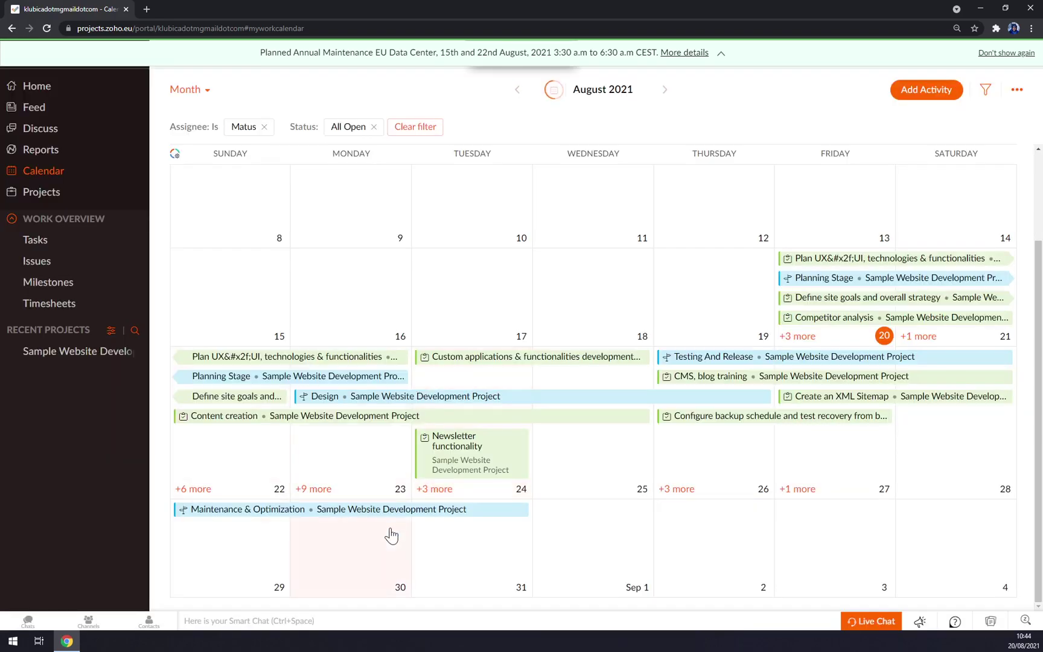
- Open the Sample Website Development Project from the project list and look through the Open tasks on its Kanban board
click(84, 193)
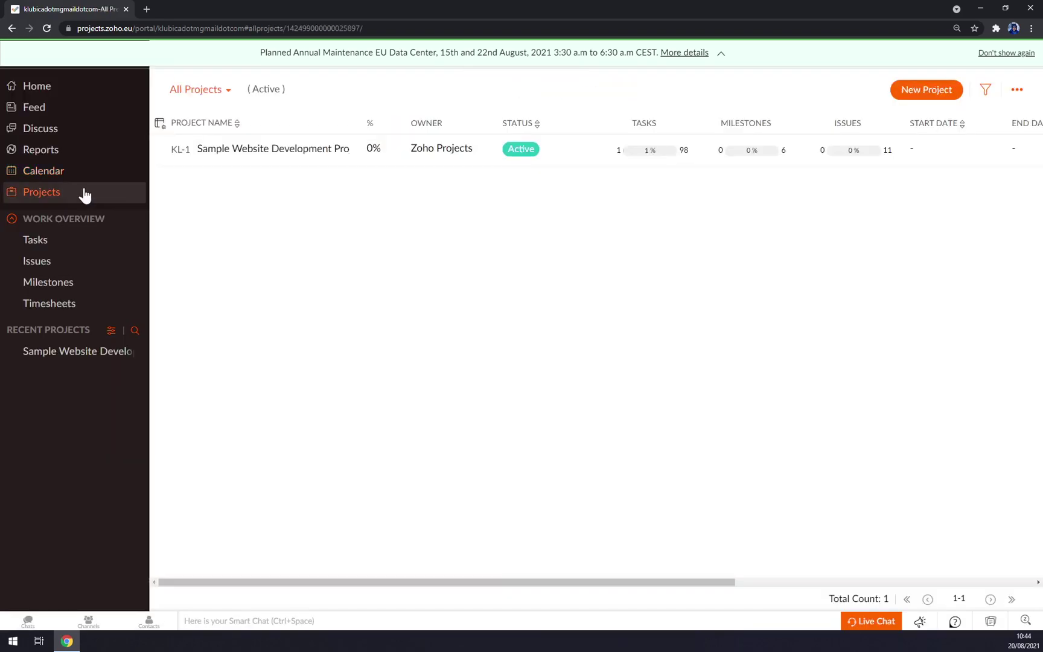
click(268, 152)
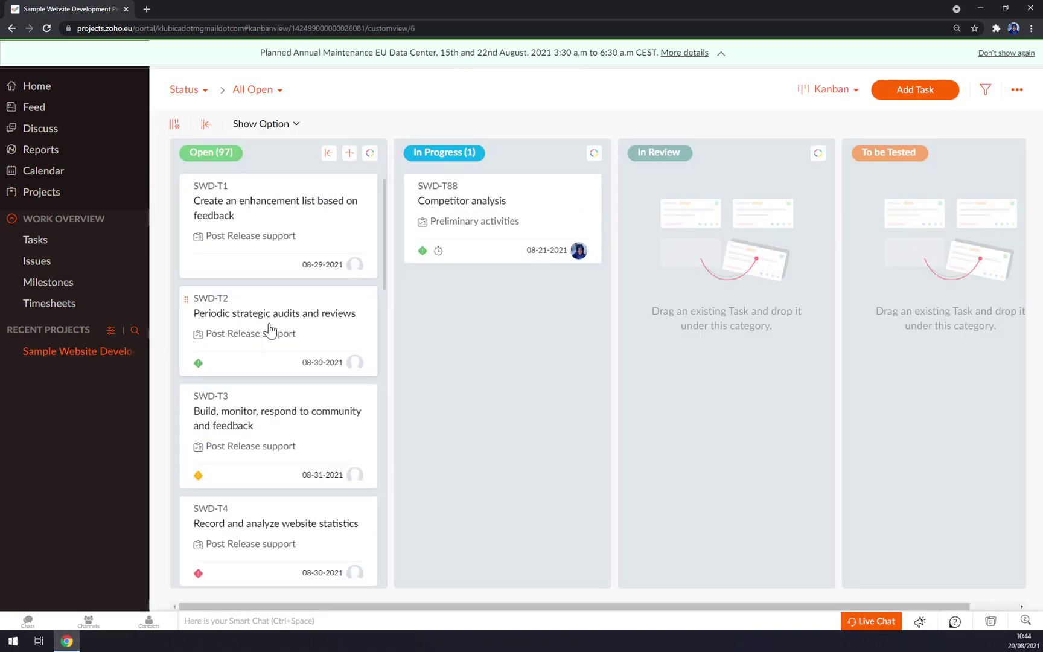
scroll(335, 365, down, 5)
scroll(335, 366, up, 5)
- Move open tasks SWD-T1, SWD-T3, SWD-T5 and SWD-T4 to In Progress, SWD-T2 to In Review and SWD-T6 to To be Tested
drag(298, 217, 496, 359)
drag(319, 353, 478, 422)
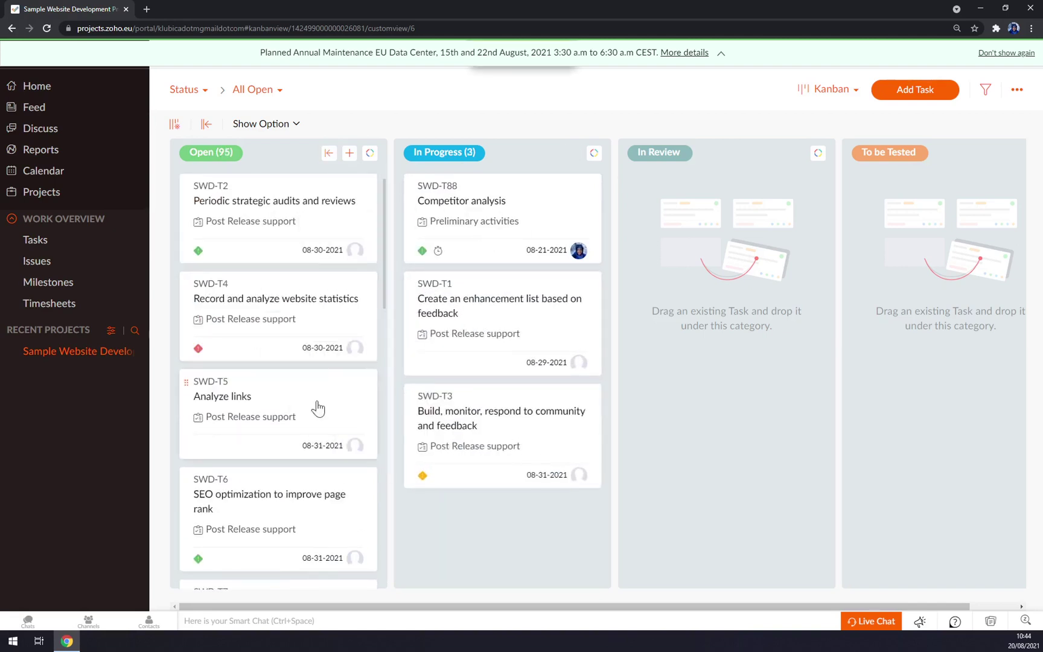
drag(319, 409, 477, 525)
drag(326, 302, 410, 380)
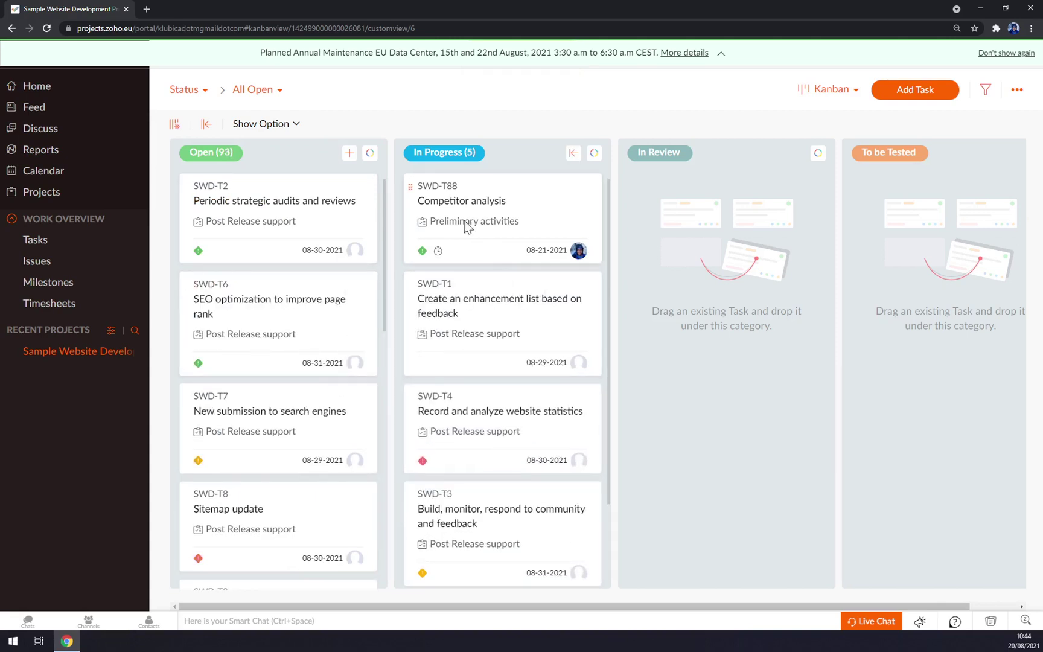
drag(298, 237, 688, 237)
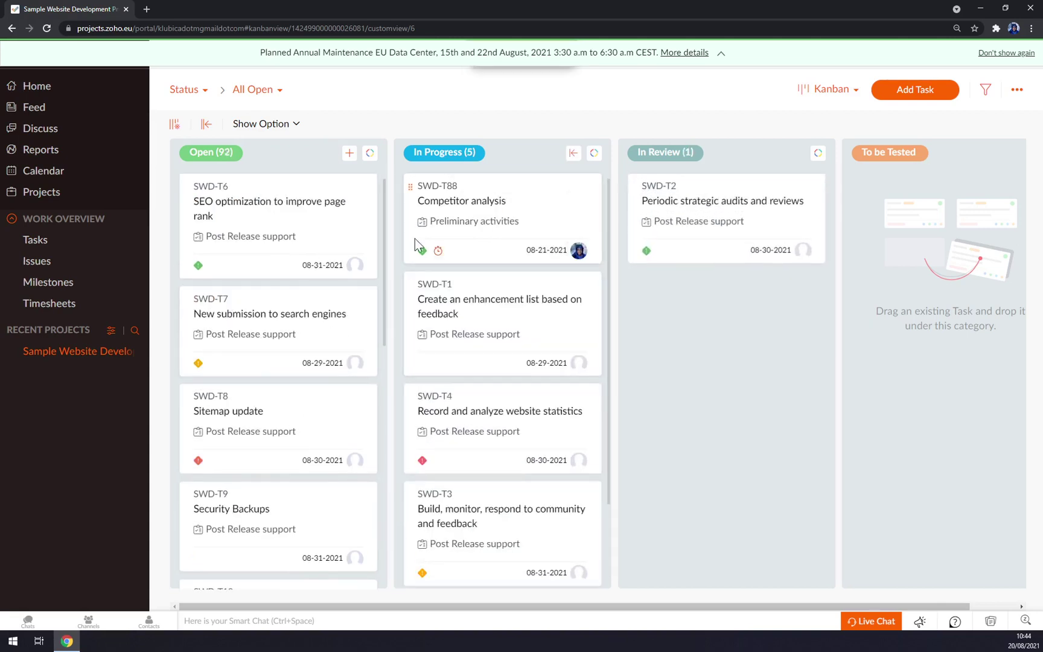
drag(330, 223, 899, 274)
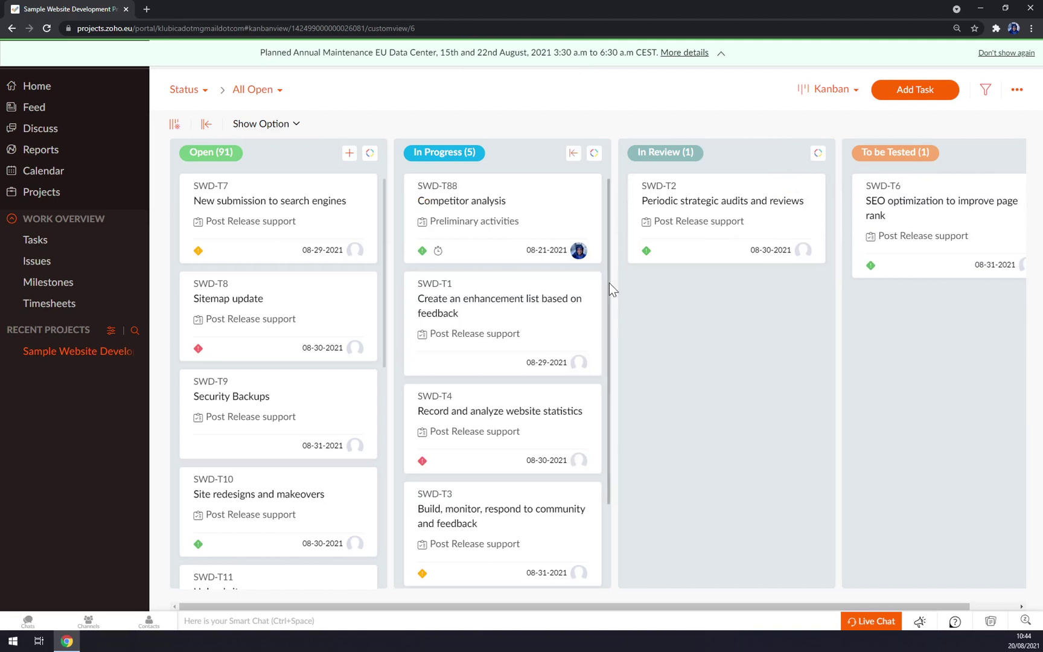
- Try yellow and grey as the In Progress column's label colour, and set it to the darker blue
scroll(381, 294, down, 3)
scroll(391, 298, up, 1)
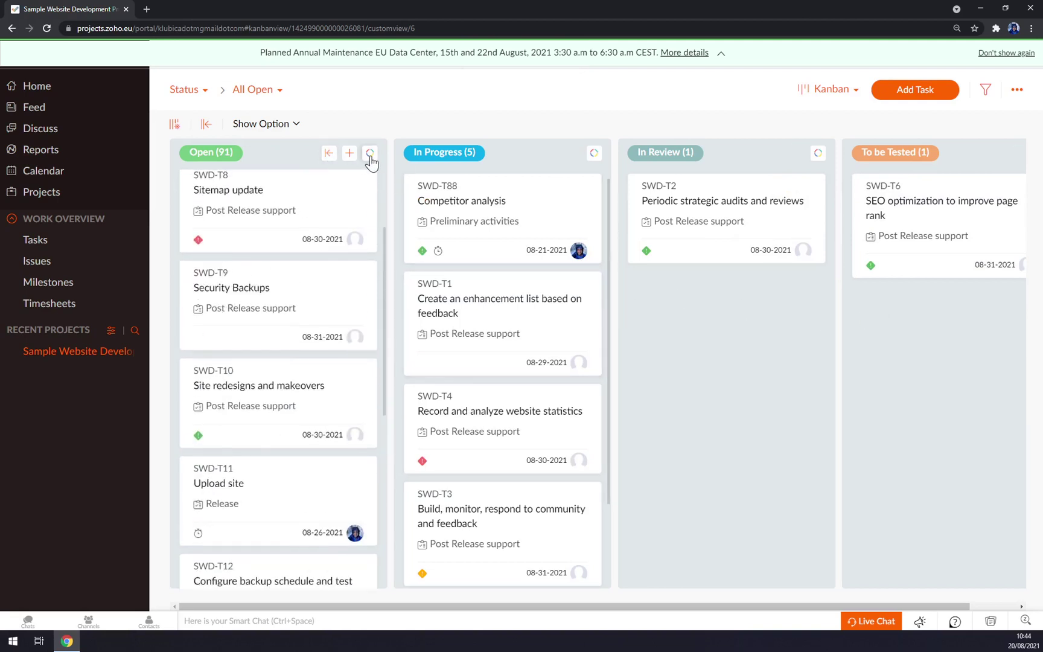
click(595, 155)
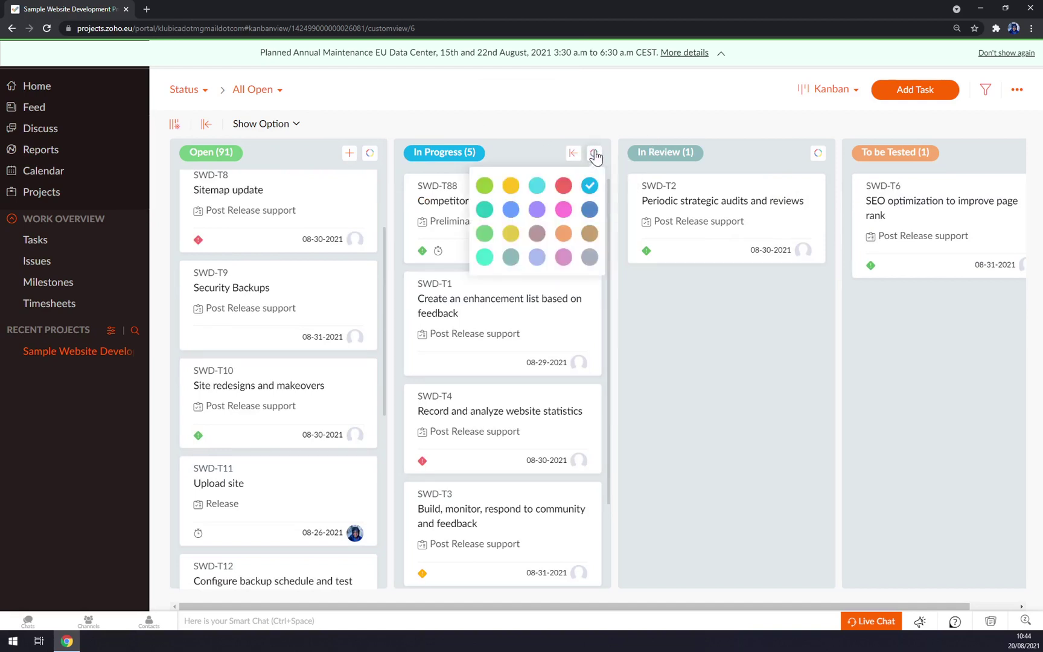
click(508, 187)
click(594, 154)
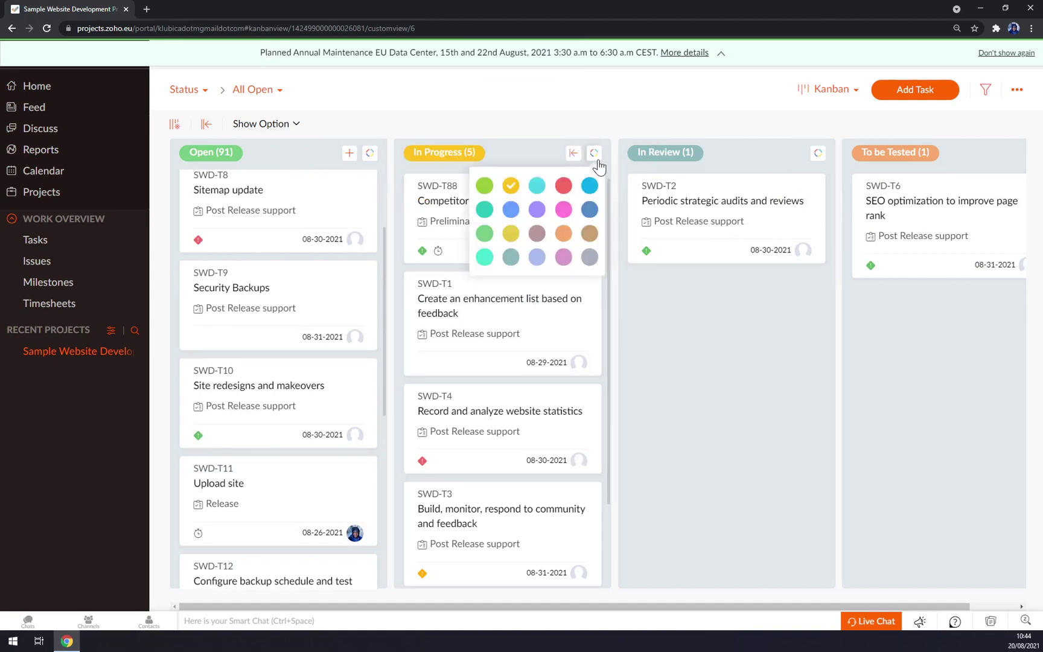
click(596, 261)
click(594, 153)
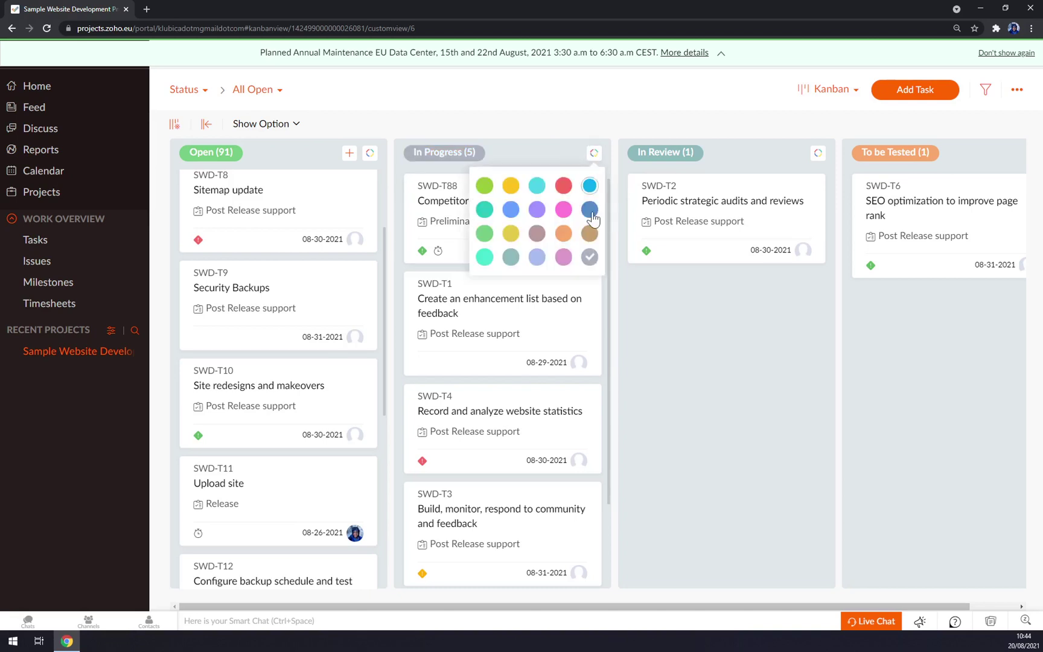
click(595, 213)
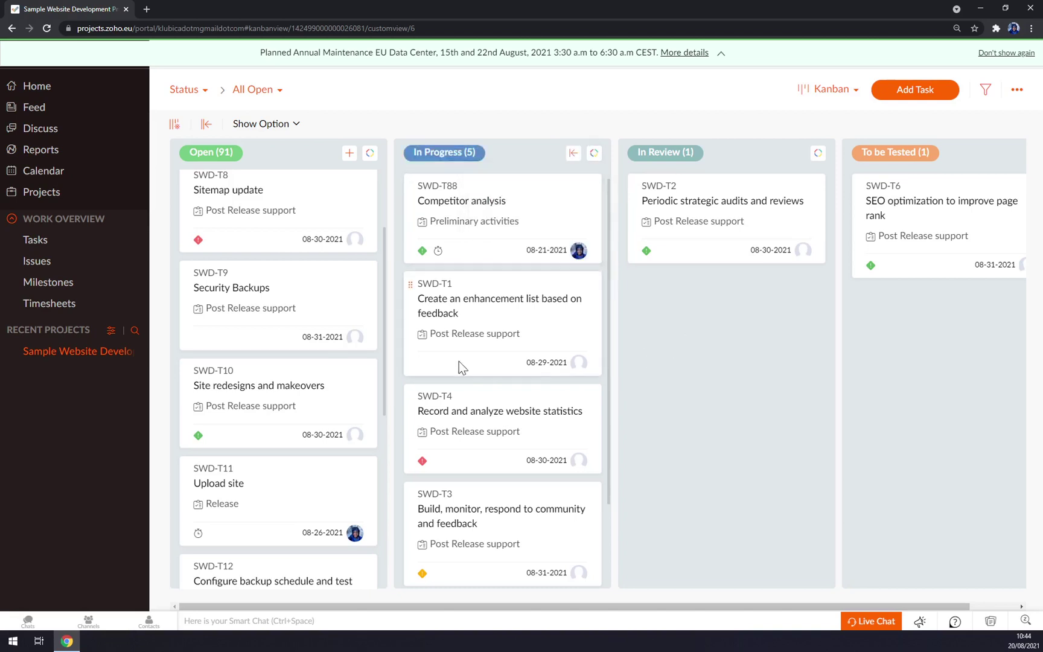
- Move tasks SWD-T1, SWD-T3 and SWD-T5 from In Progress to In Review
scroll(461, 371, down, 2)
scroll(490, 411, up, 1)
drag(513, 336, 728, 335)
drag(491, 423, 706, 507)
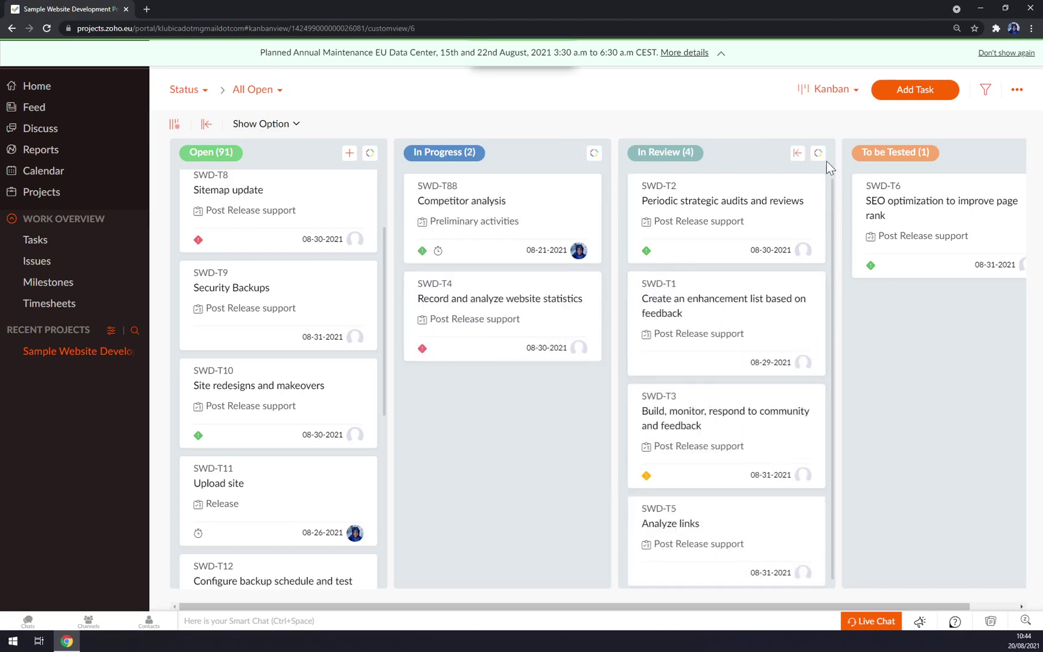
- Start a new task named Tutorial with the description "sadsadsadsa" in the UX/UI creation (Design) task list
click(911, 103)
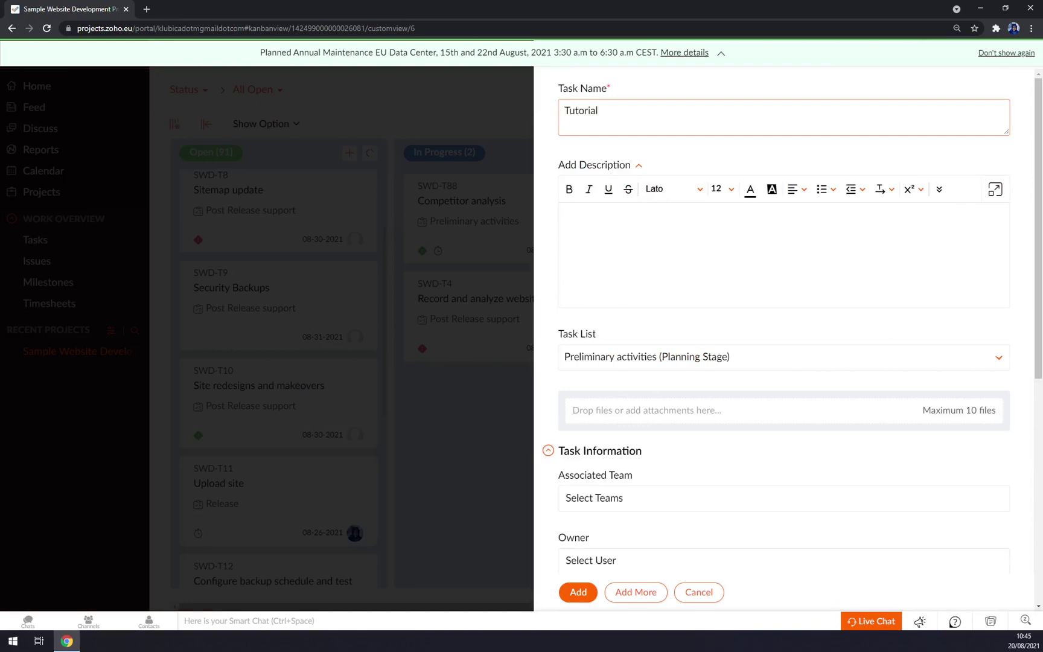
key(Tab)
text(sadsadsadsa)
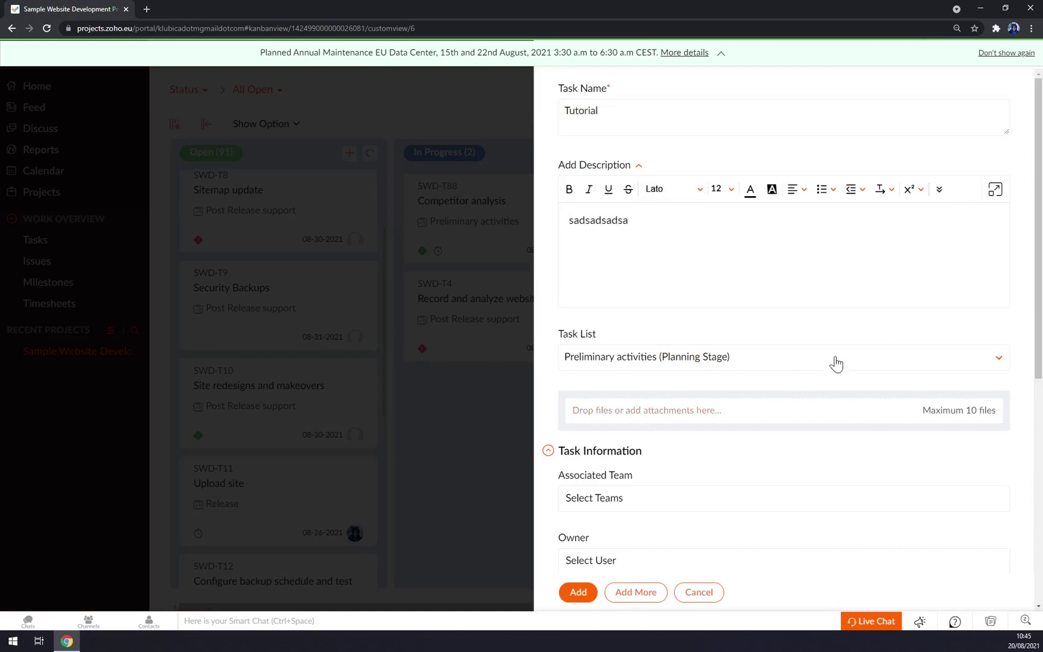
click(747, 366)
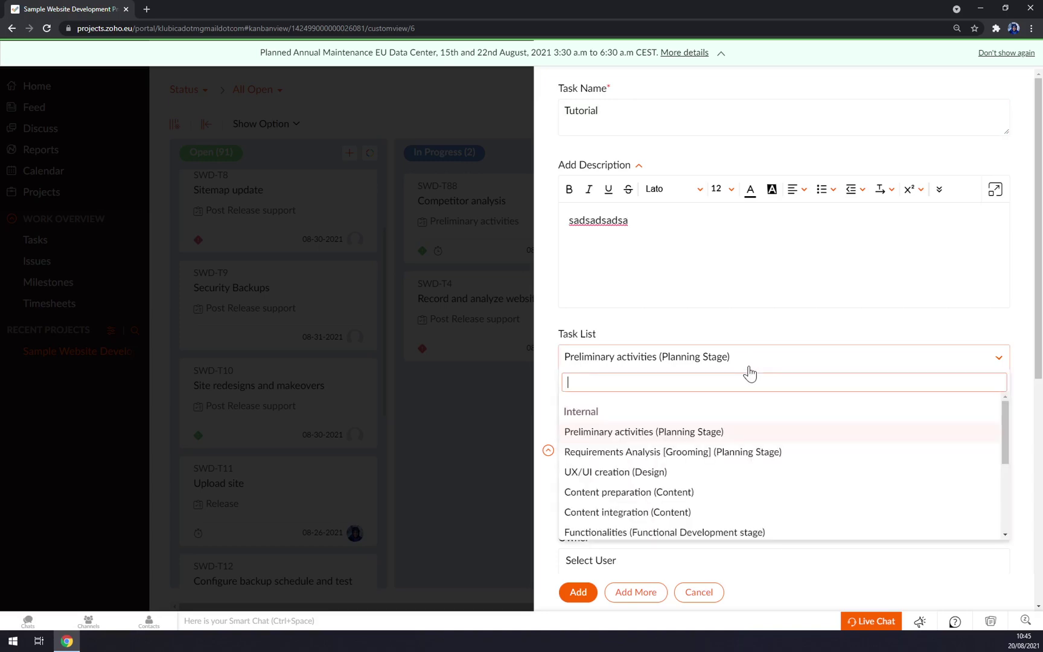
click(664, 473)
- Assign the portal user as the Tutorial task's owner and set the work hours to 5:00 per day
scroll(724, 307, down, 3)
click(638, 337)
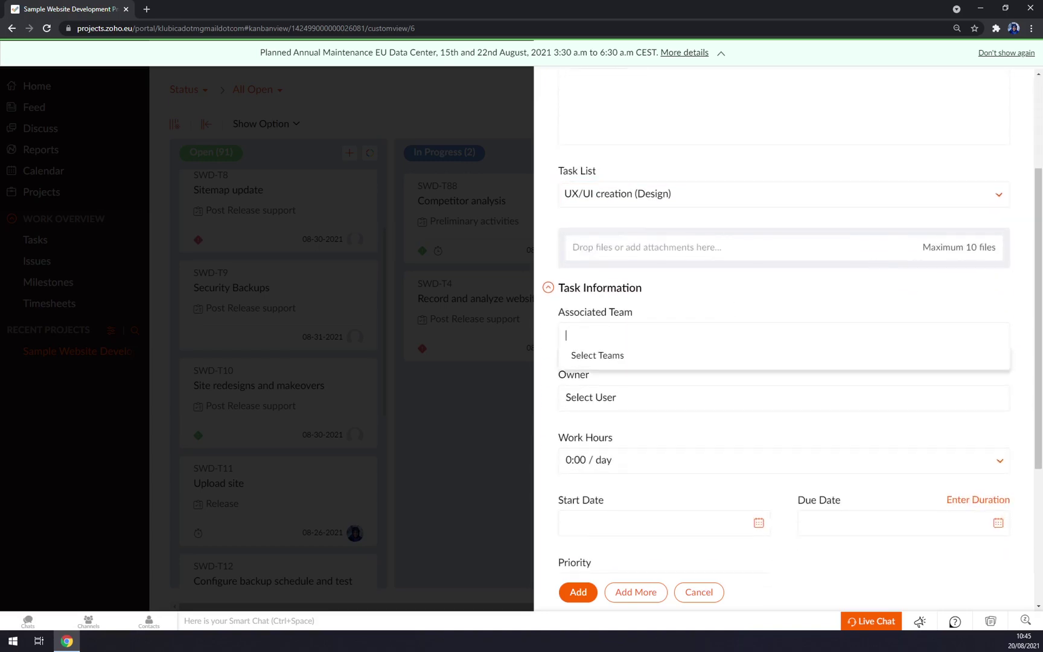
click(630, 398)
click(630, 450)
click(607, 452)
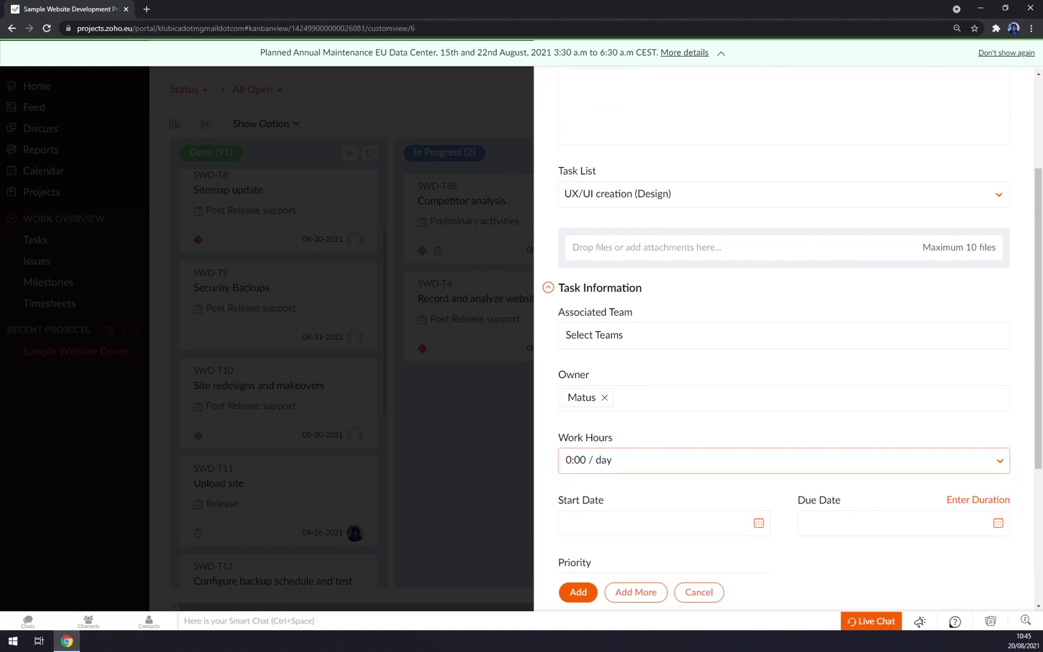
click(908, 529)
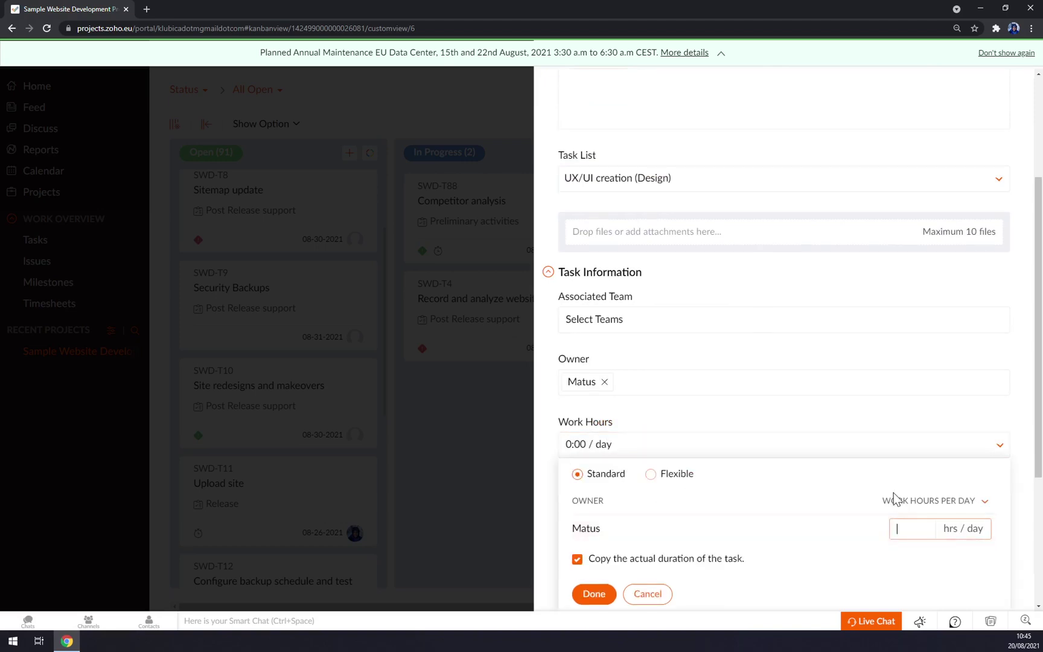
click(594, 594)
- Set the task's start date to 08-20-2021, the due date to 08-26-2021 and the priority to Medium
scroll(710, 510, down, 2)
click(628, 400)
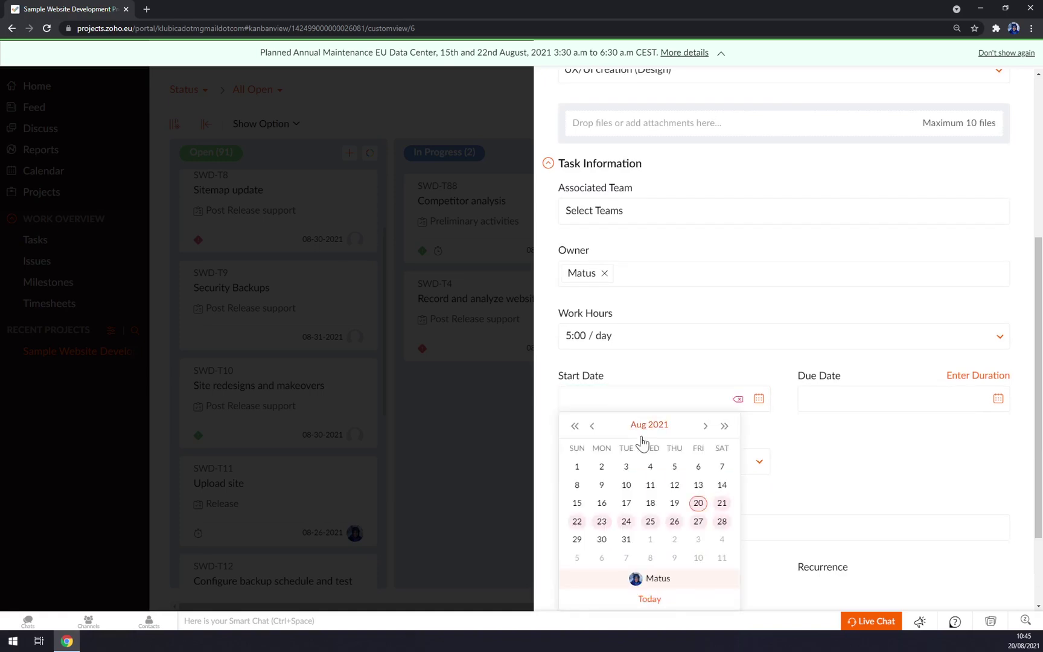
click(697, 505)
click(952, 400)
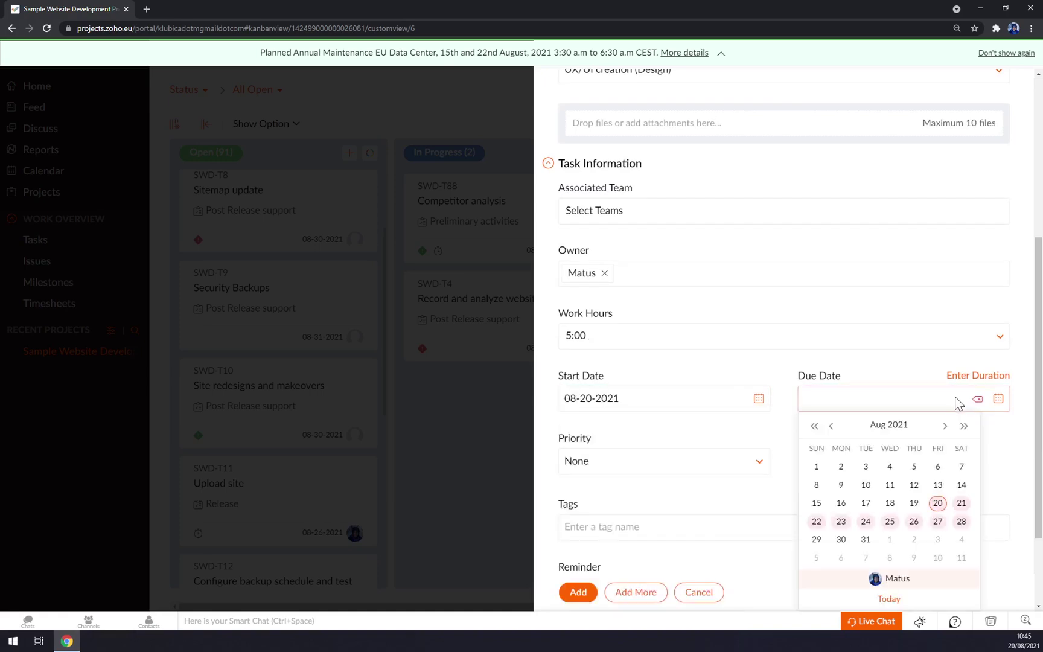
click(910, 522)
click(597, 472)
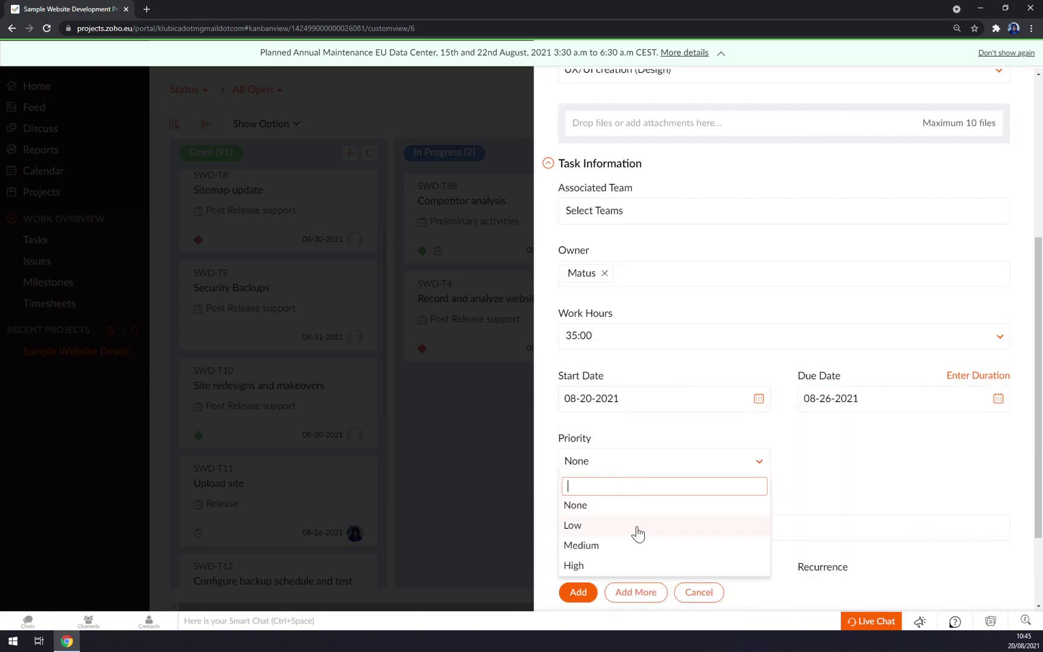
click(603, 545)
- Look at the new task's tag field and due-date reminder options, leaving both empty
scroll(659, 457, down, 2)
click(604, 409)
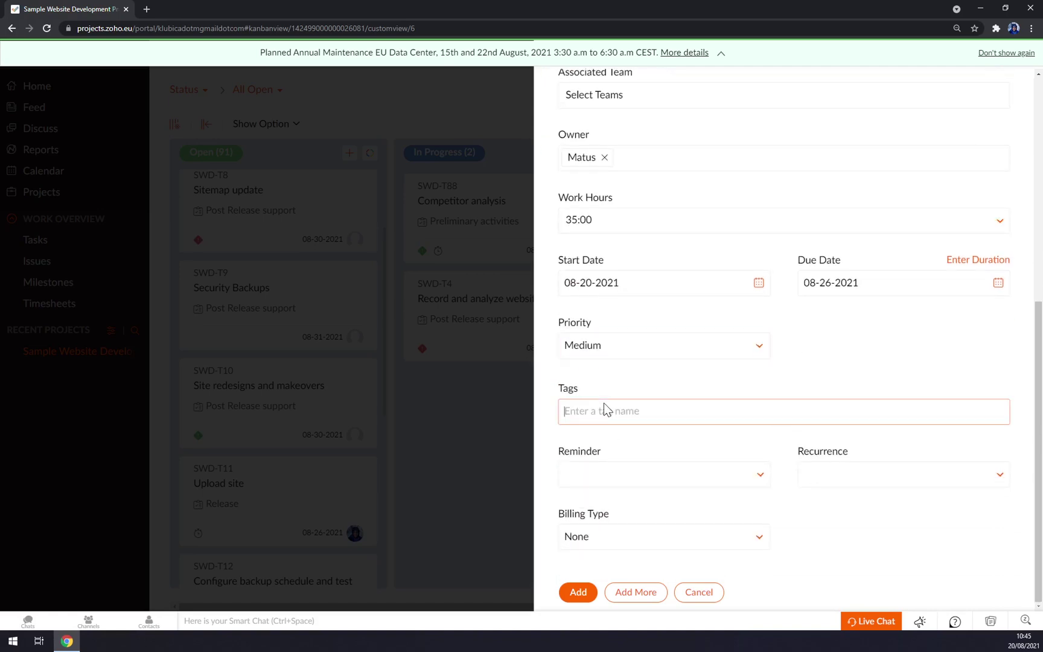
click(760, 475)
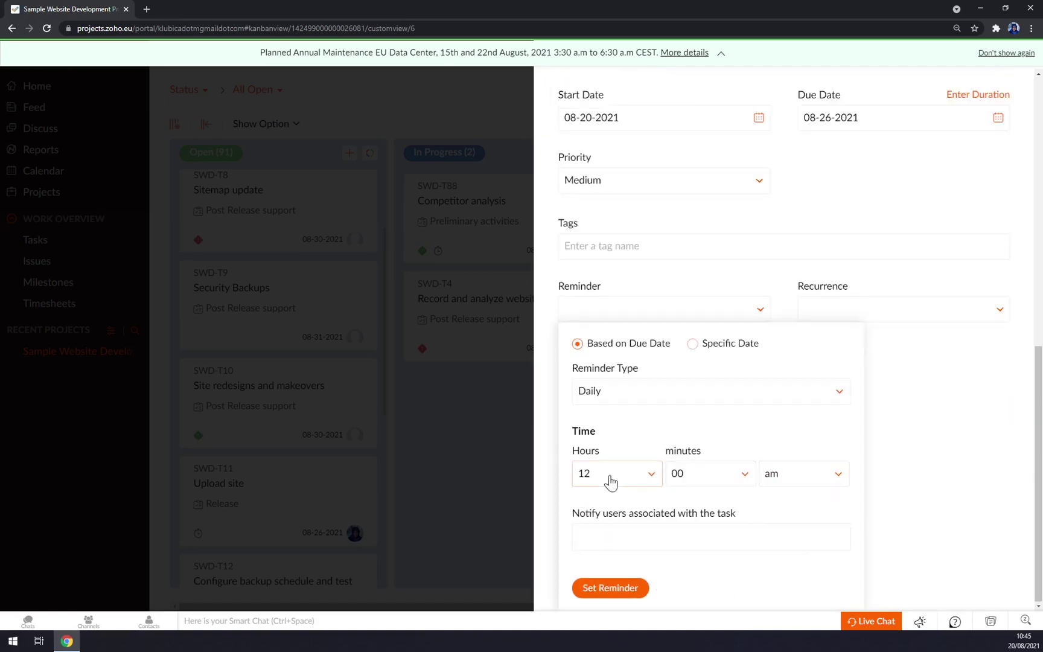
click(608, 589)
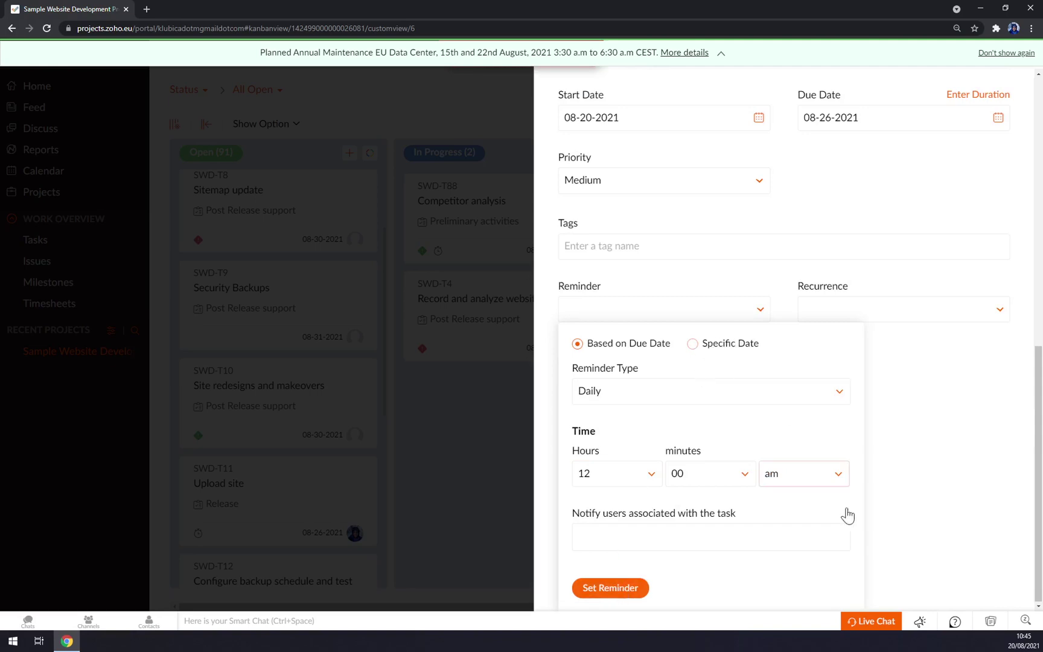
click(868, 524)
- Set the billing type to Billable, leave the recurrence unset and add the task to the project
click(621, 551)
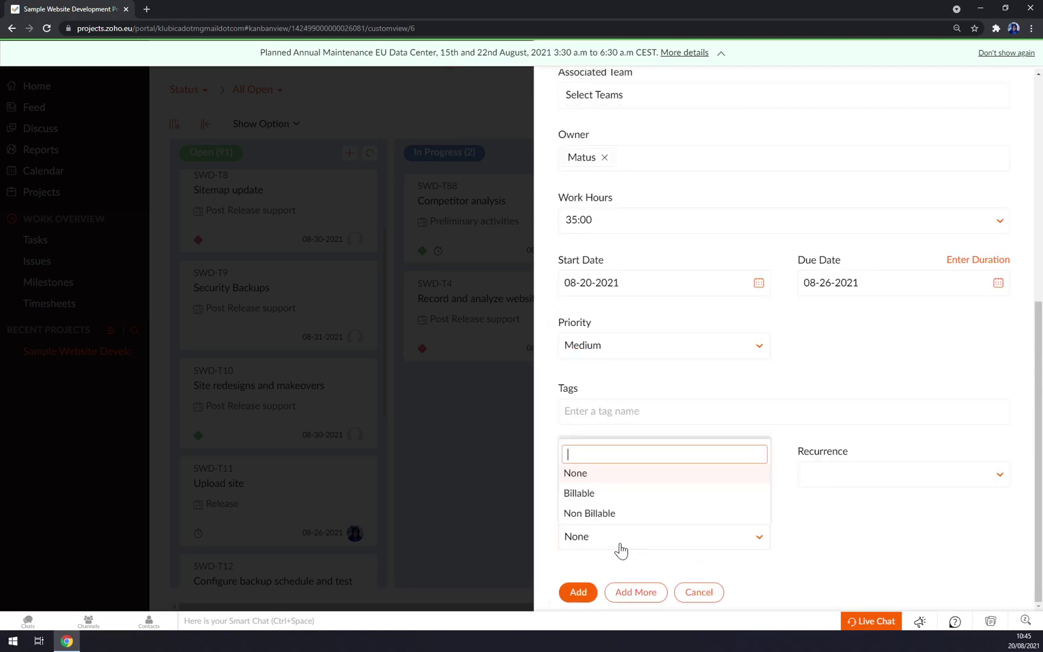
click(621, 492)
click(822, 475)
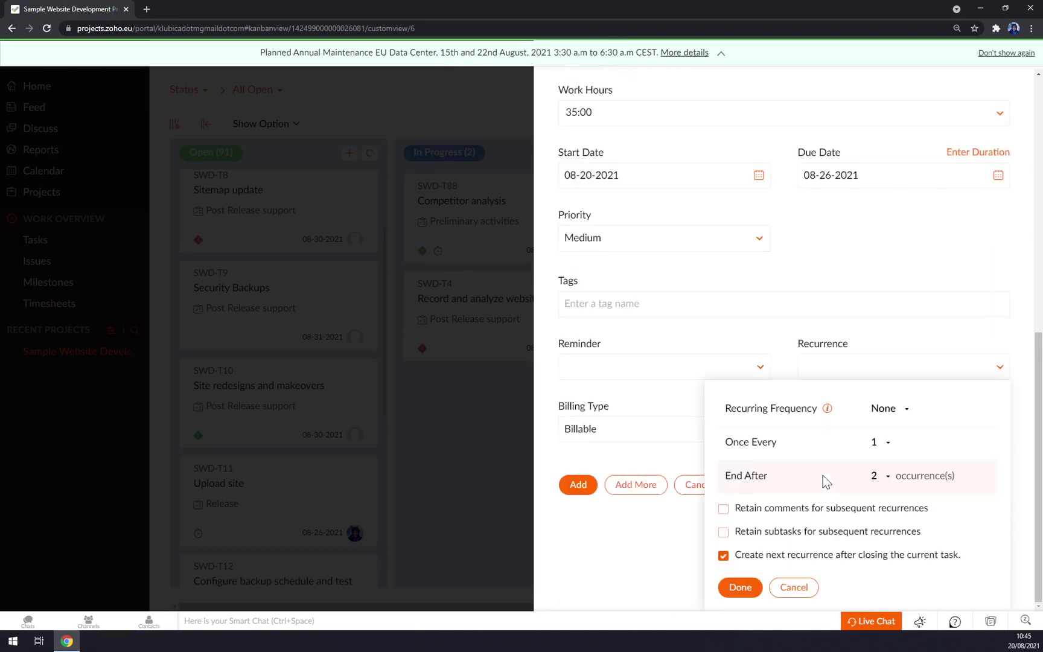
click(600, 548)
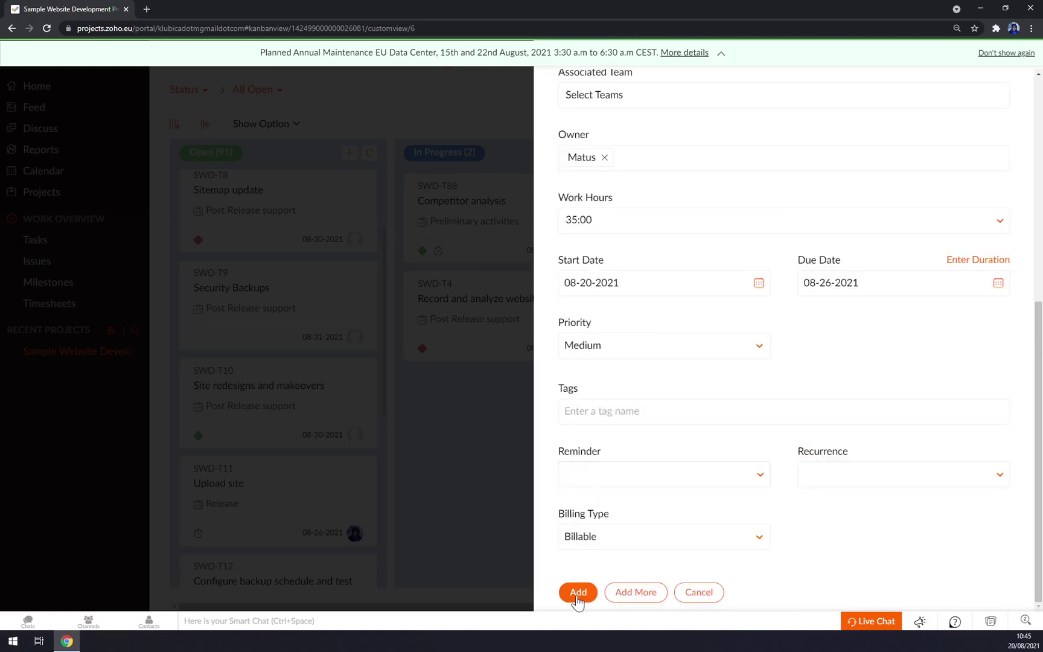
click(578, 593)
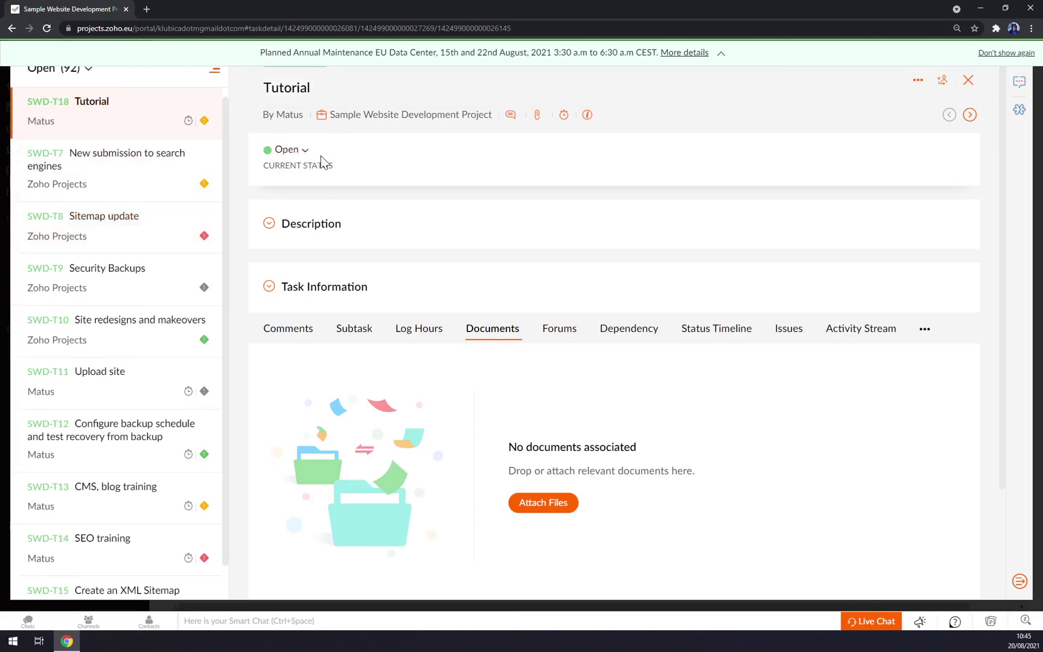
- Examine the available statuses in the Tutorial task's details without changing its status, and return to the Kanban board
click(289, 149)
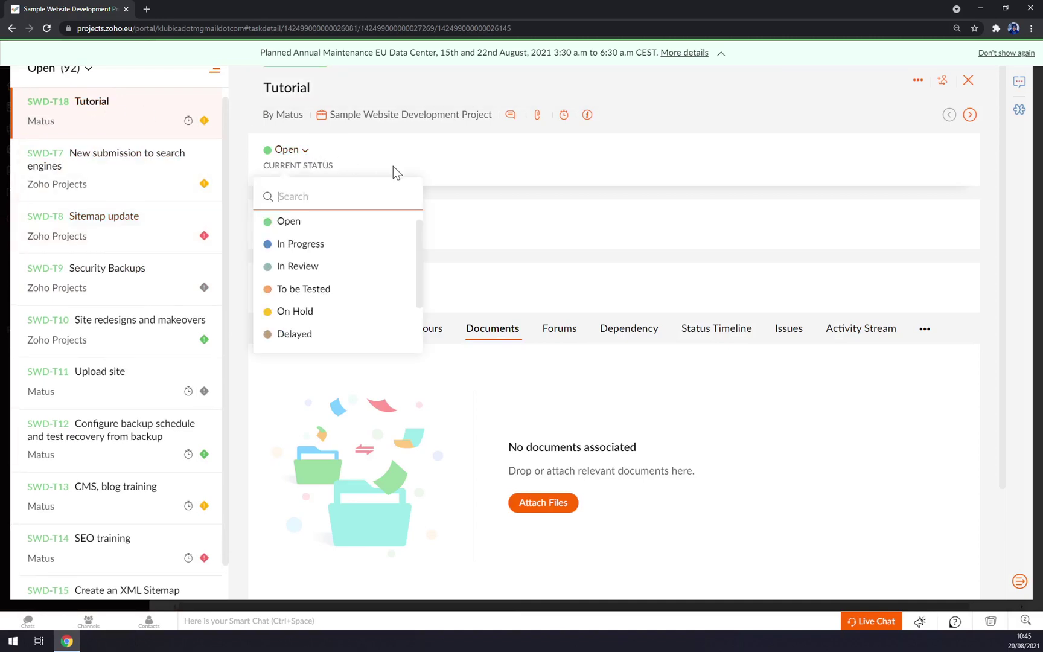
click(603, 197)
click(305, 151)
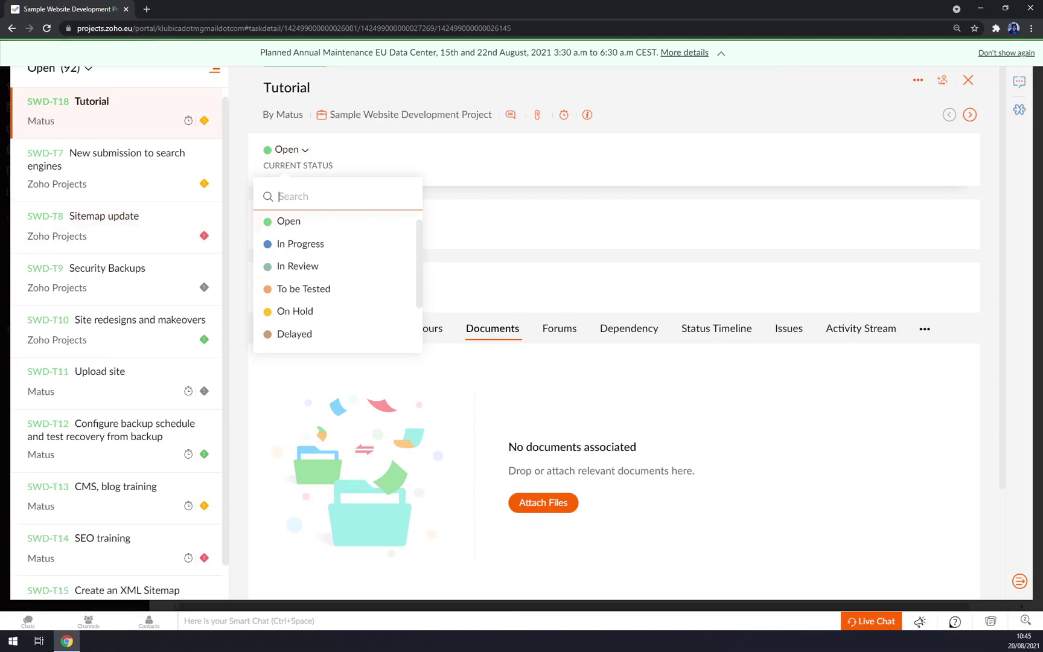
click(593, 219)
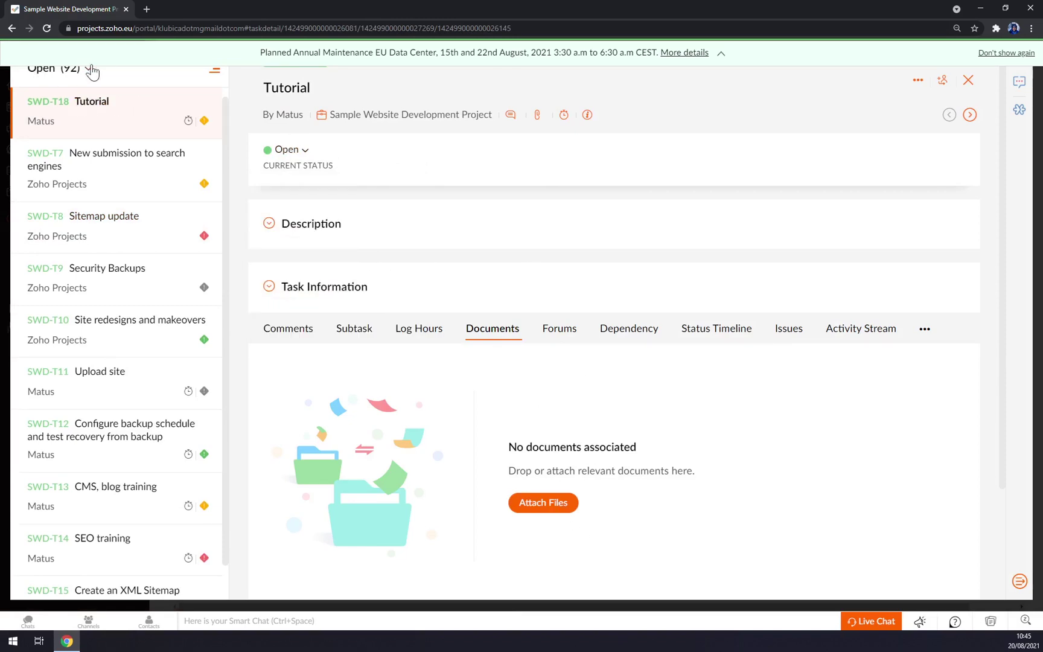
click(967, 83)
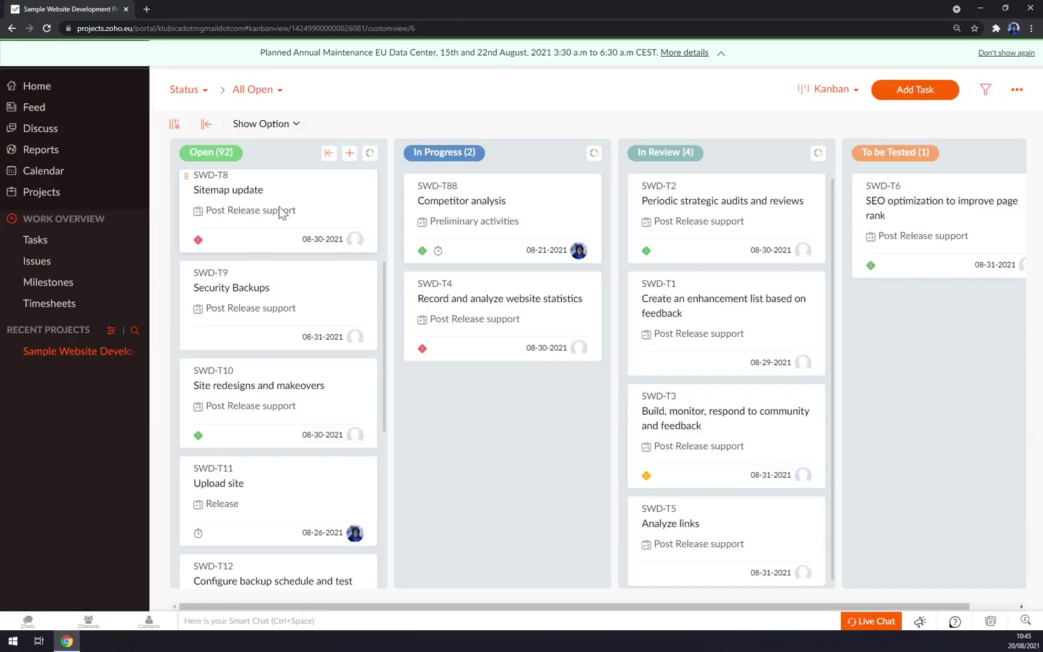
scroll(314, 196, up, 3)
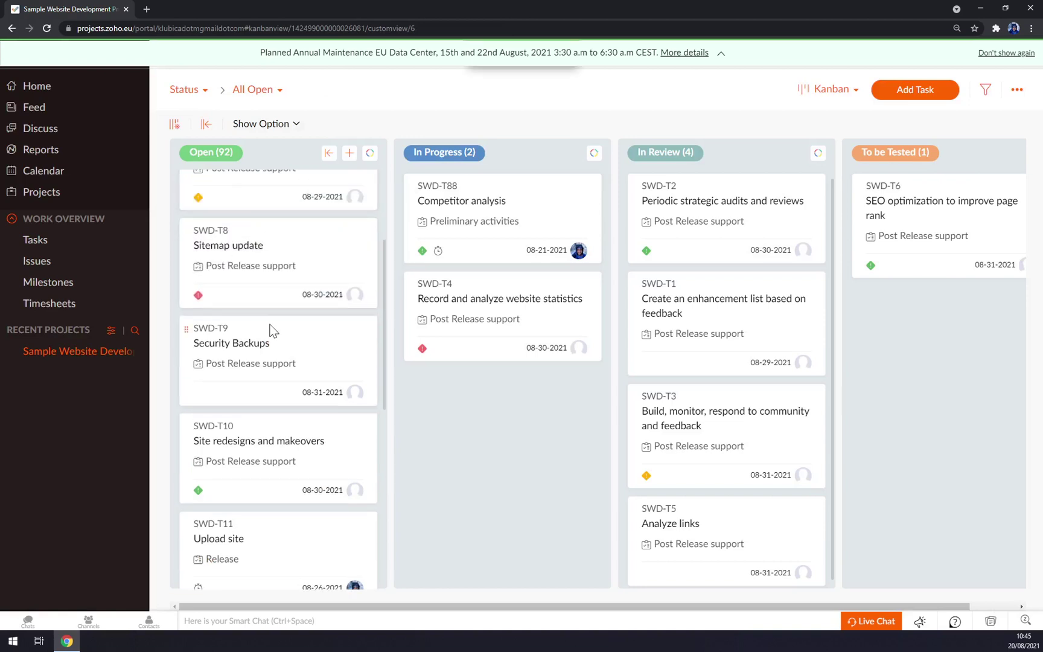
- Review the feed of all projects, the project list and the Kanban board of My Open tasks
click(52, 109)
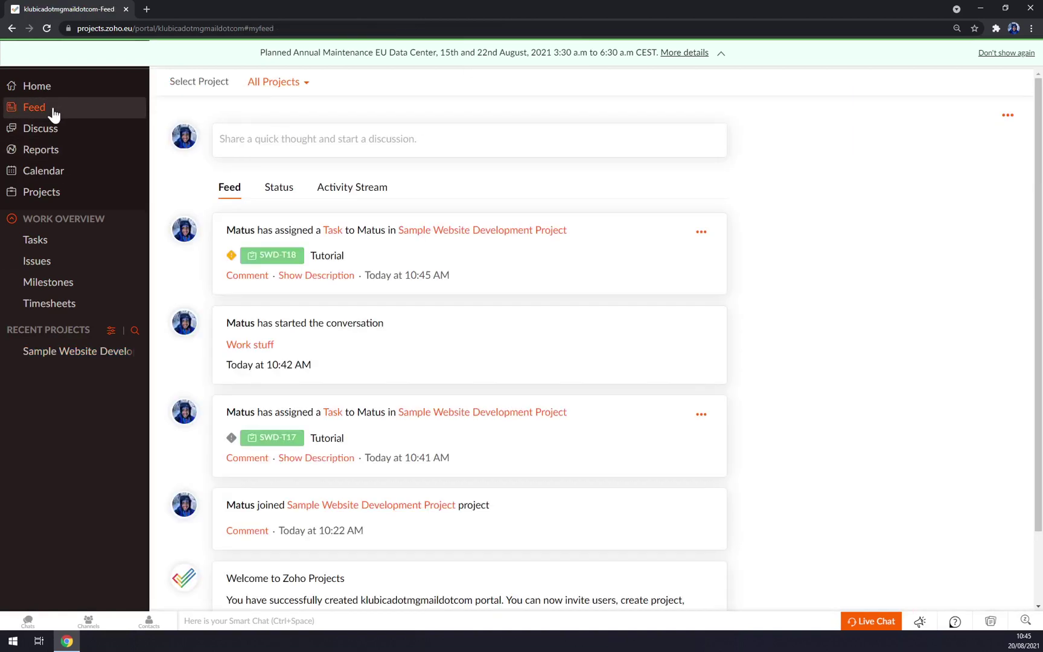
click(44, 193)
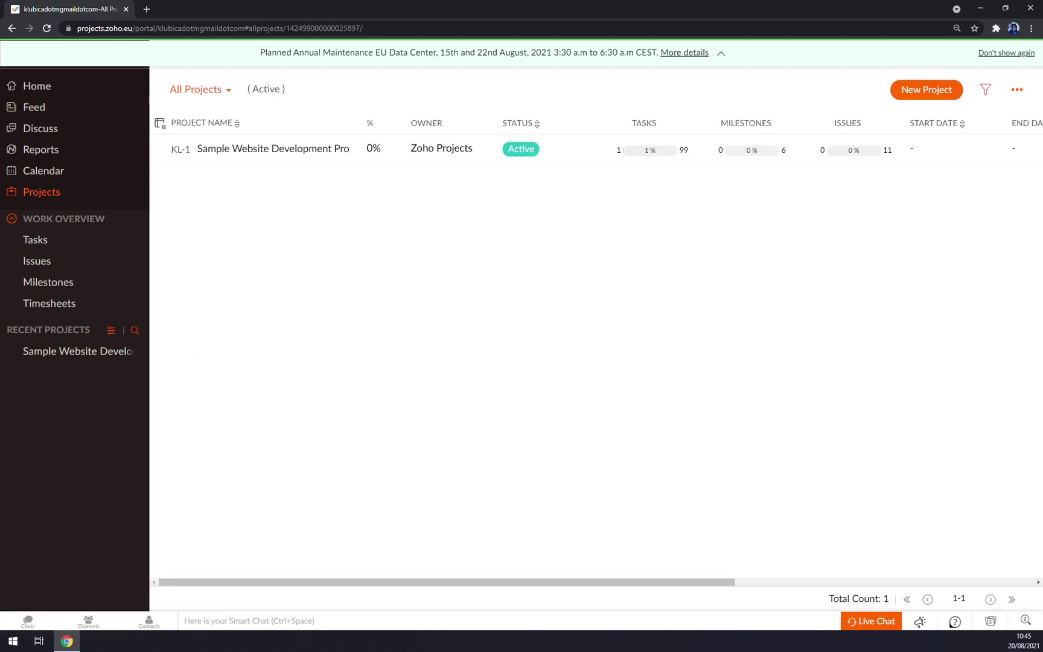
click(36, 241)
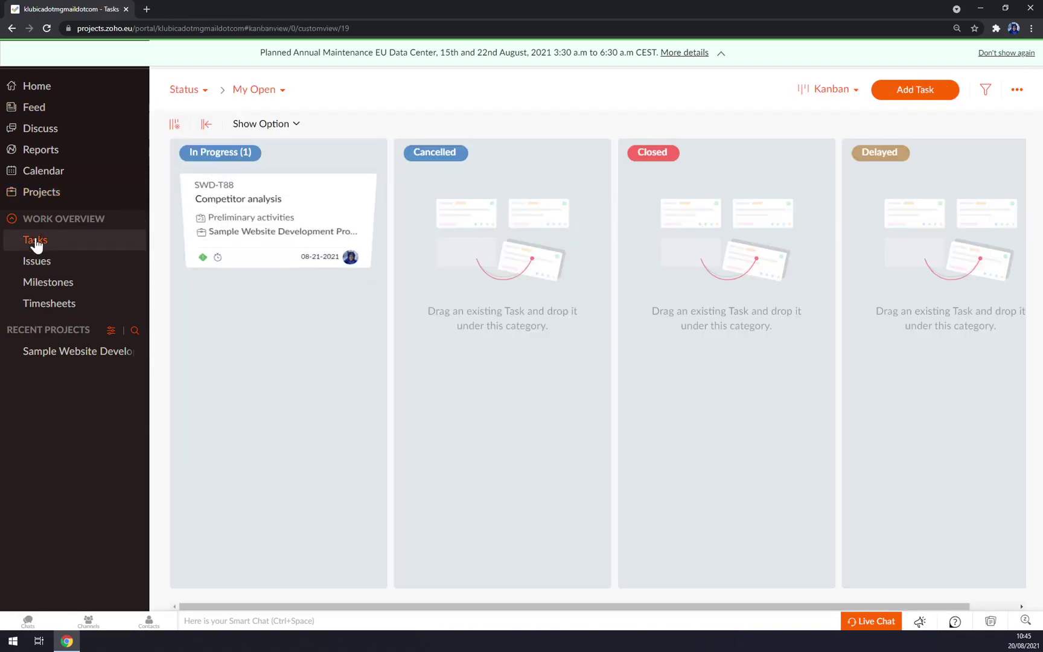
drag(323, 207, 185, 245)
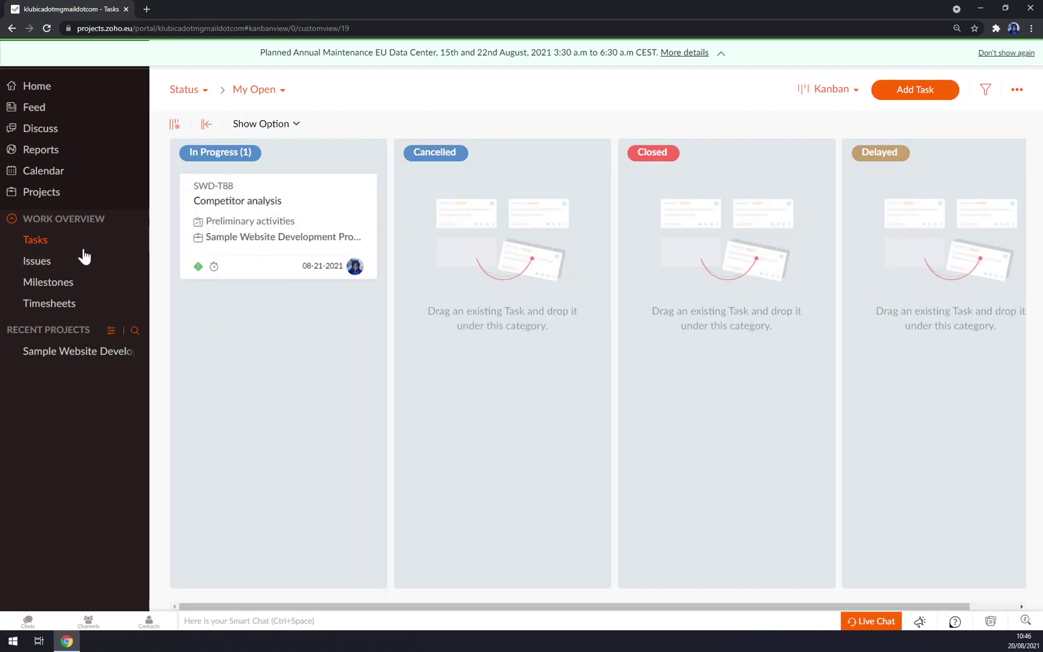
- Open the issues overview, view the details of issue SWD-I11 and close them again
click(54, 265)
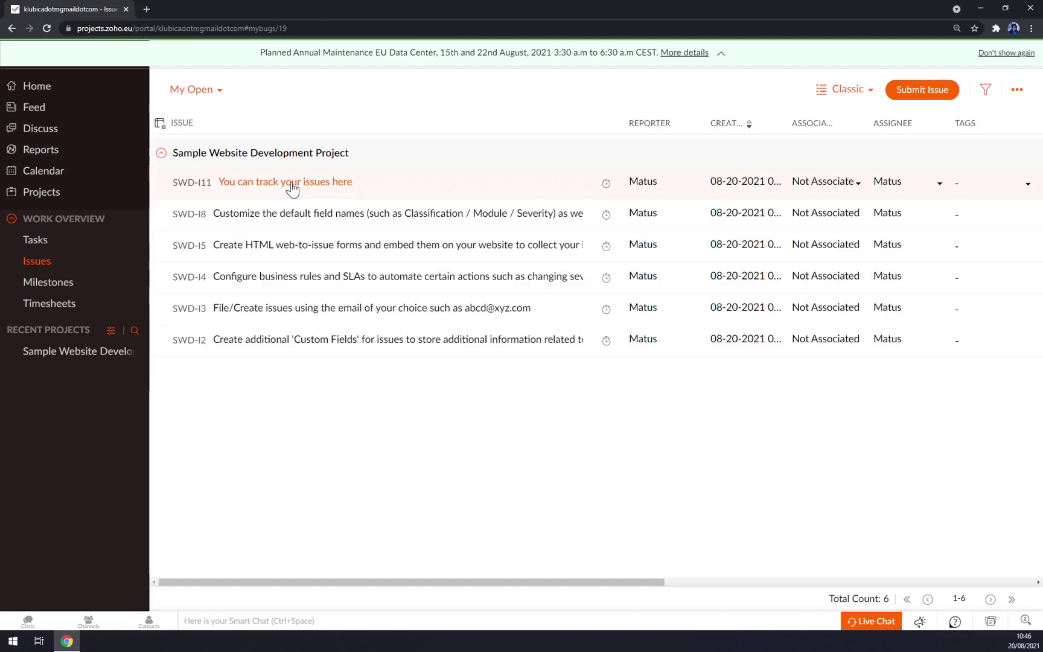
click(291, 188)
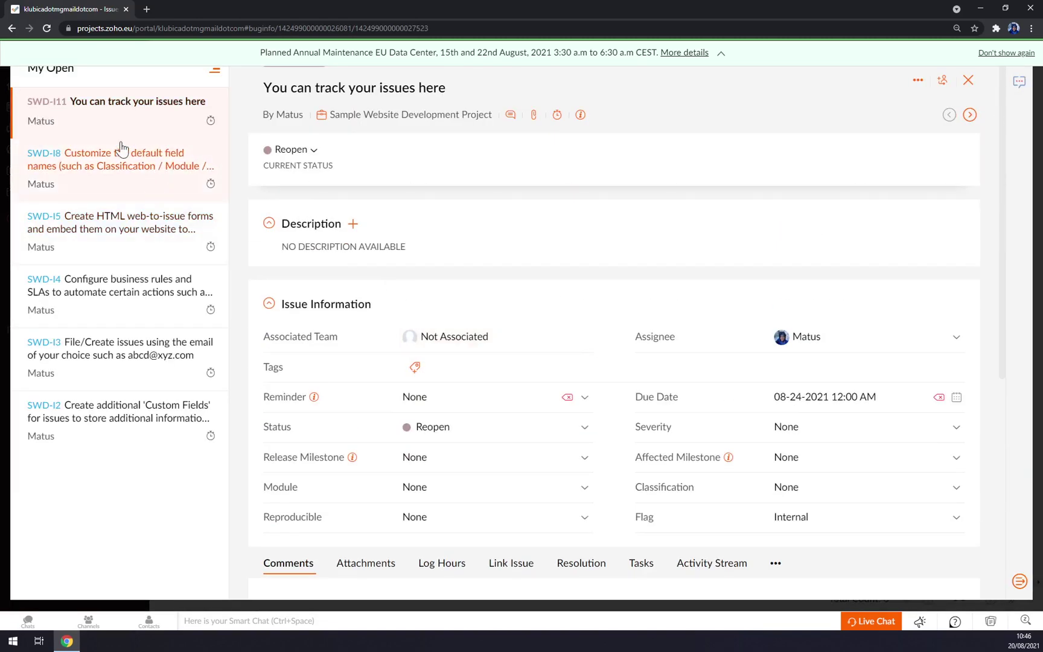
click(968, 81)
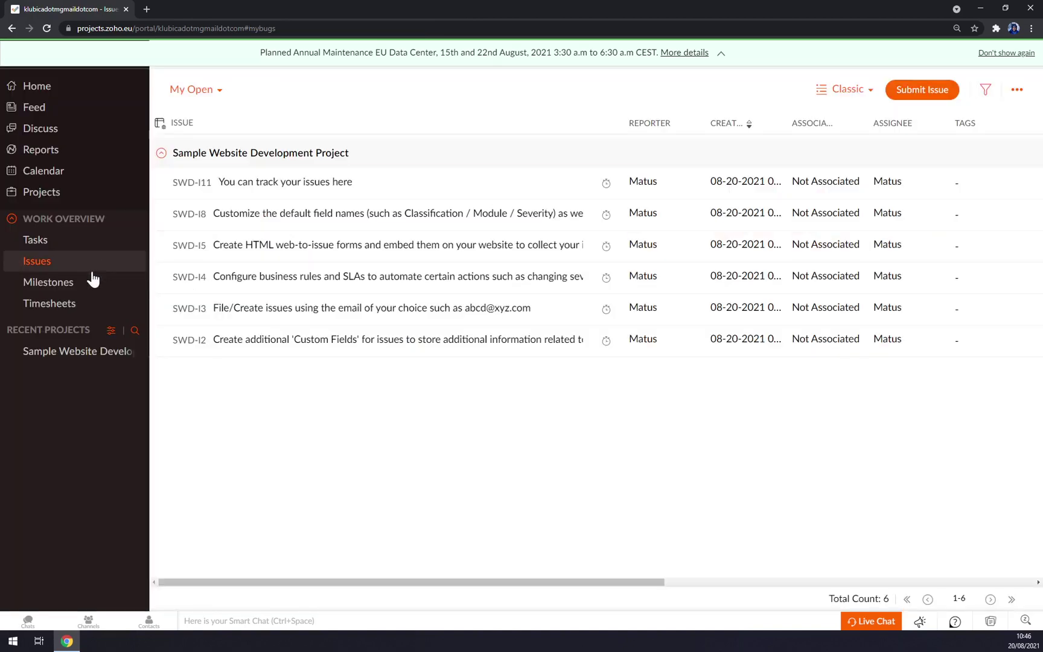
- Review the milestones and this week's timesheet, and reopen the Kanban board of the Sample Website Development Project
click(24, 283)
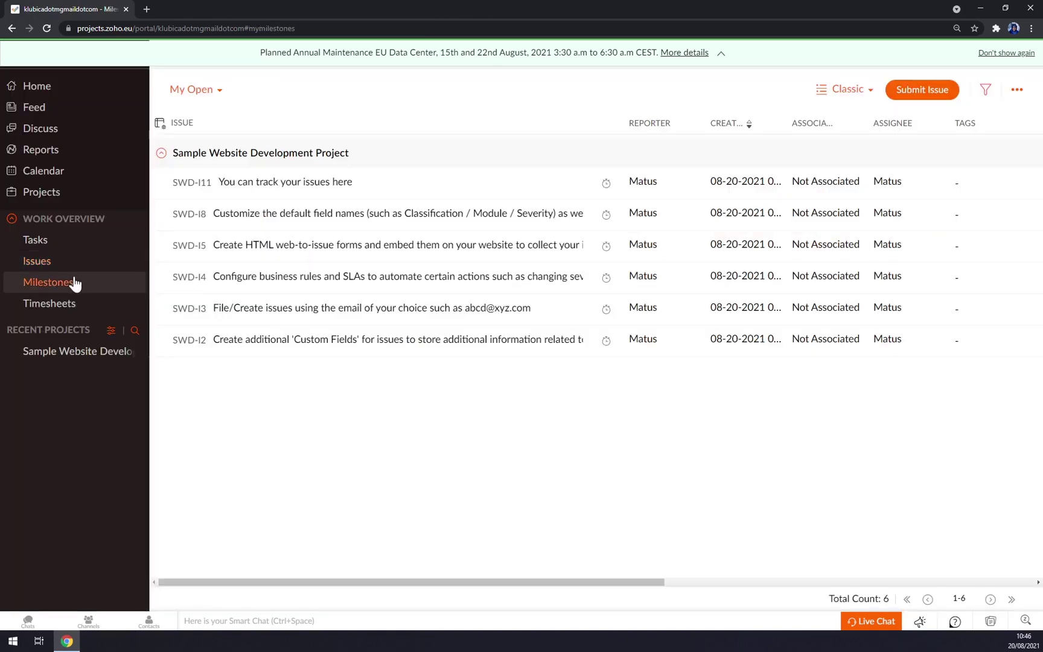
click(57, 311)
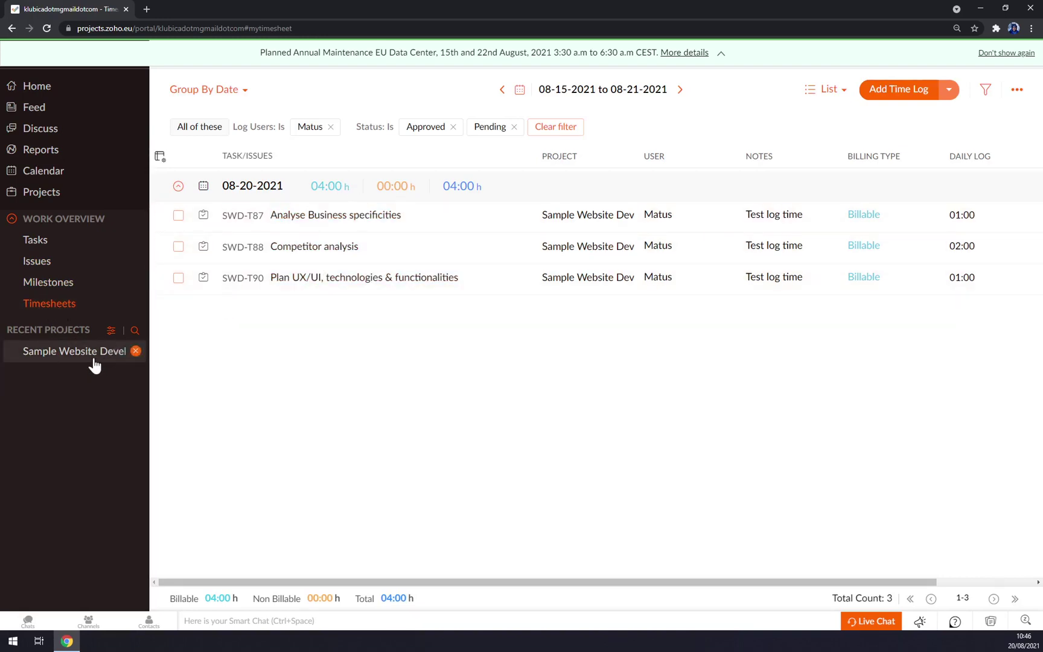
click(76, 352)
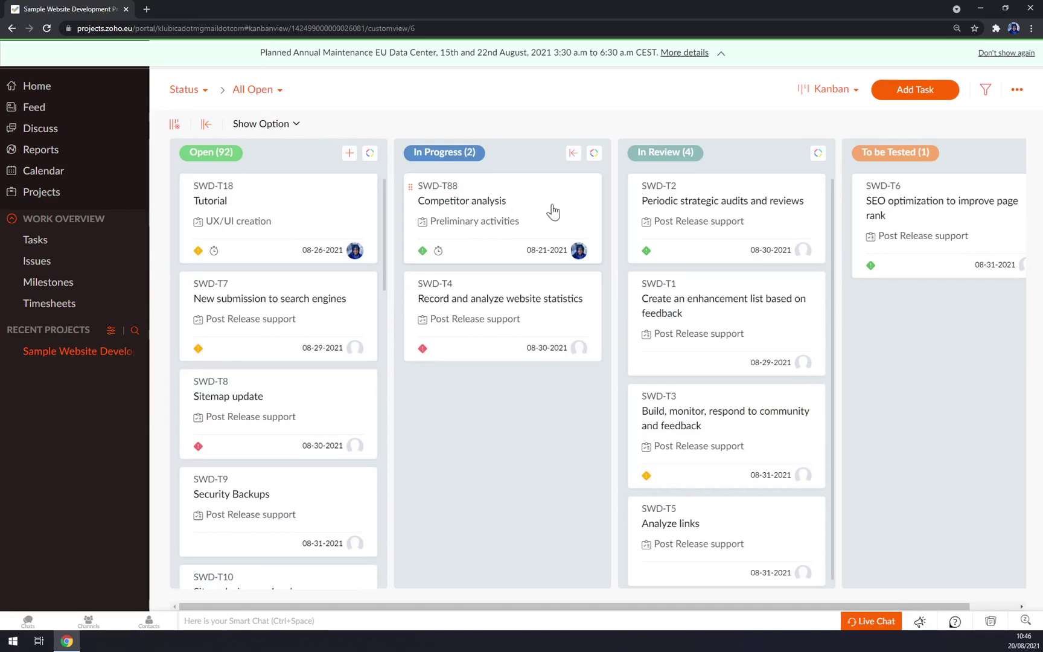
click(1017, 90)
- Look at the recent chats, channels and contacts, and go back to the list of all projects
click(27, 622)
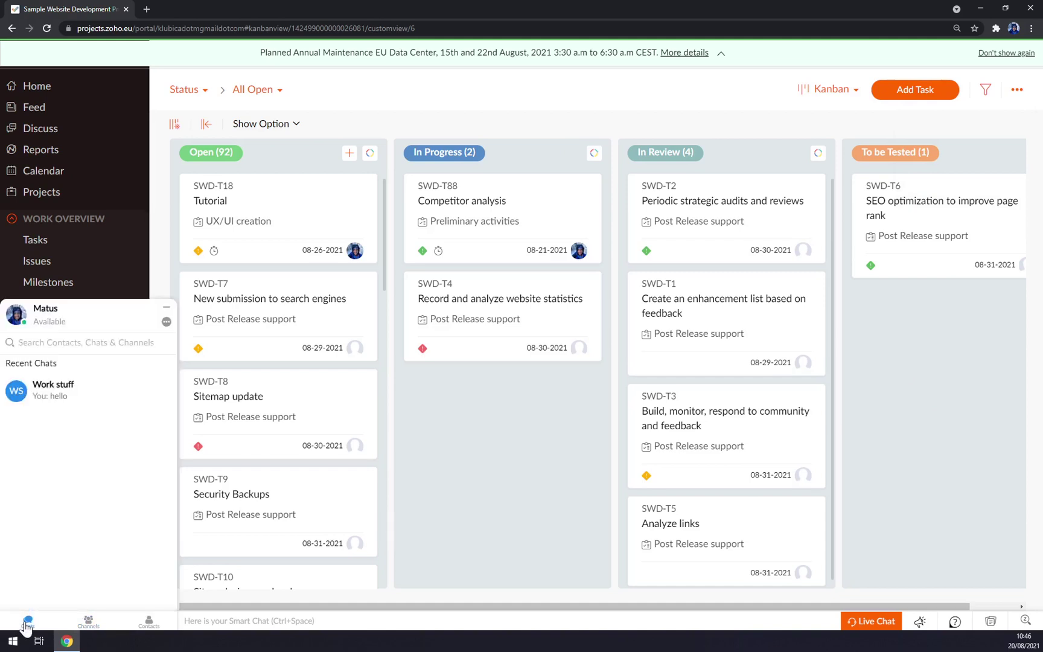
click(27, 622)
click(89, 622)
click(87, 624)
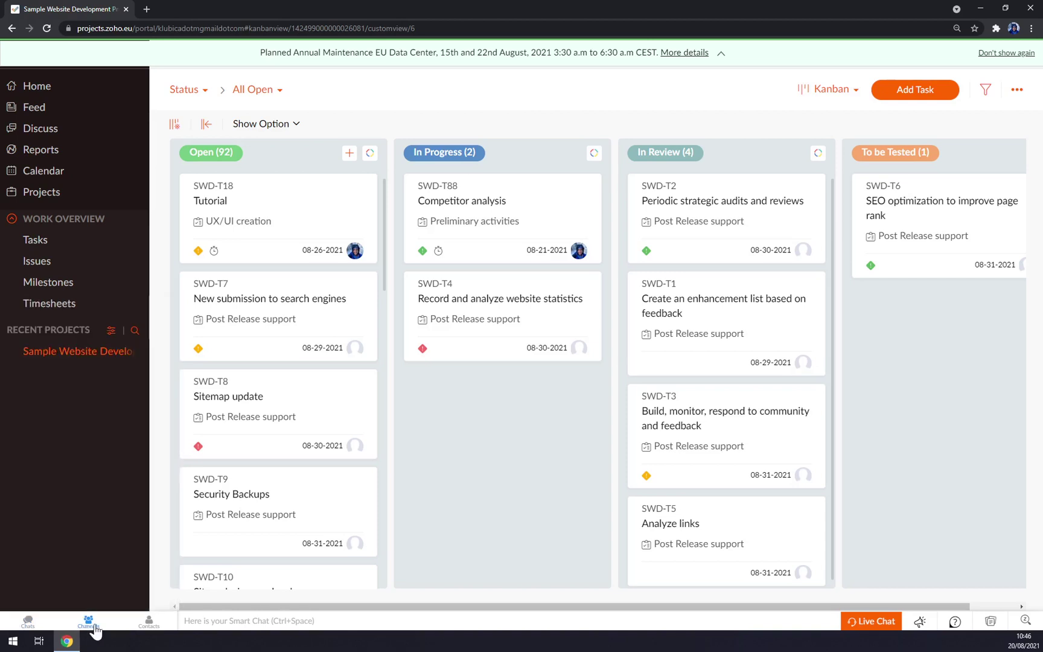
click(150, 623)
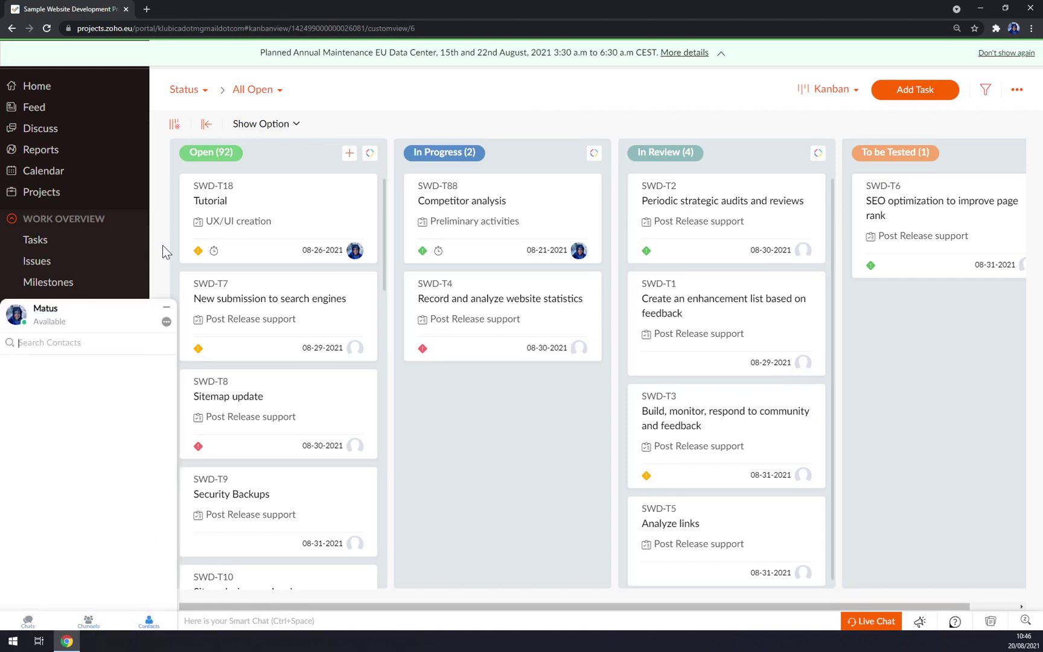
click(145, 195)
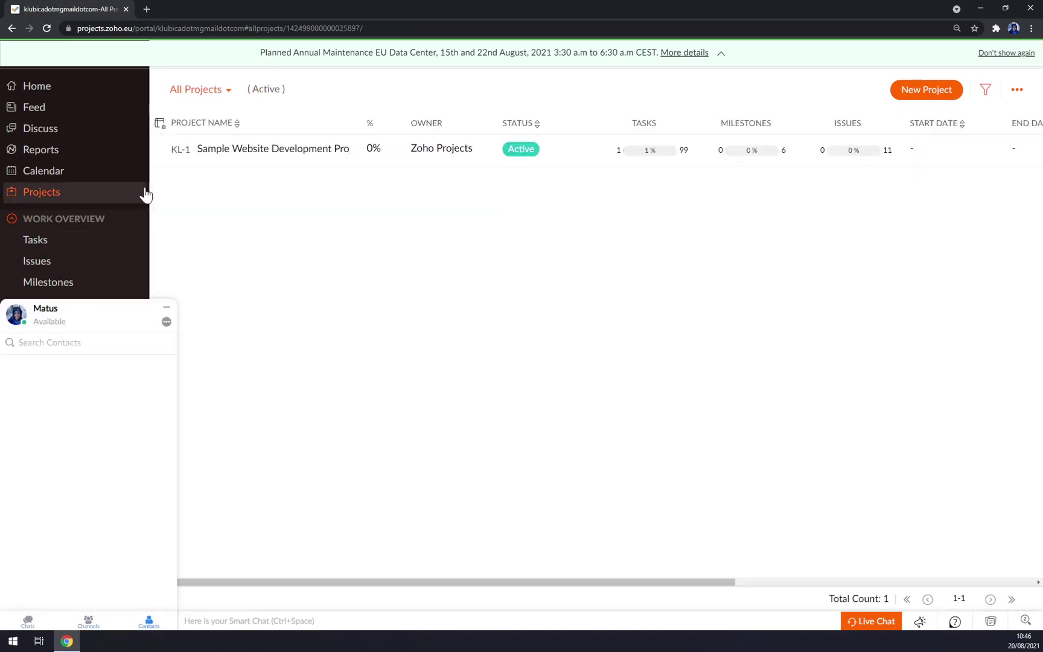
- Close the contacts list, return to the personal home dashboard and hide its My Issues widget, saving the widget selection
click(167, 315)
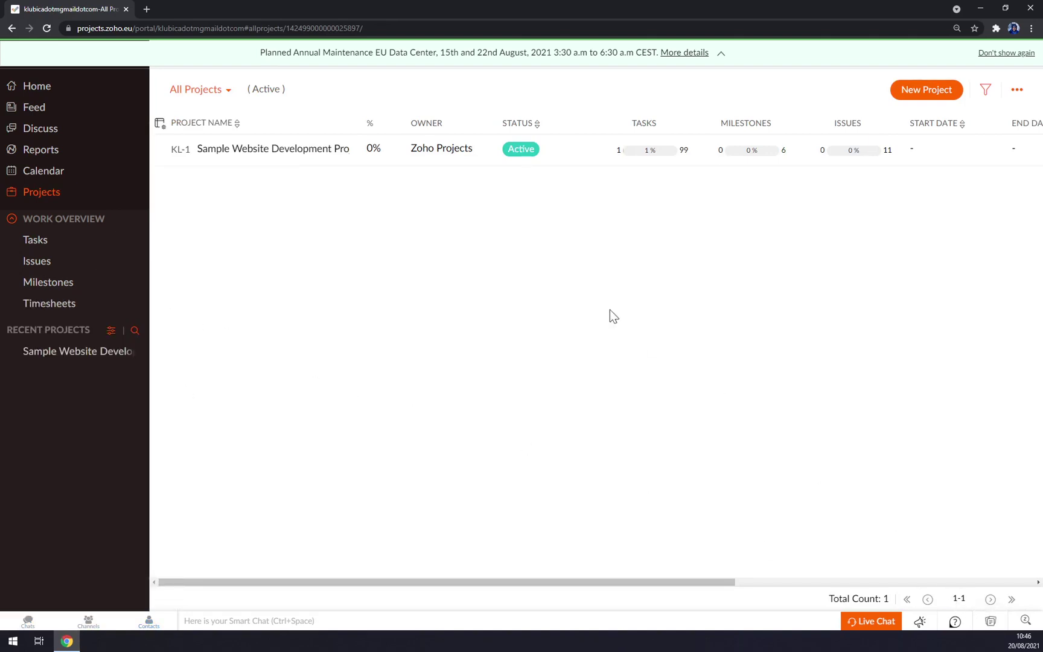
click(47, 93)
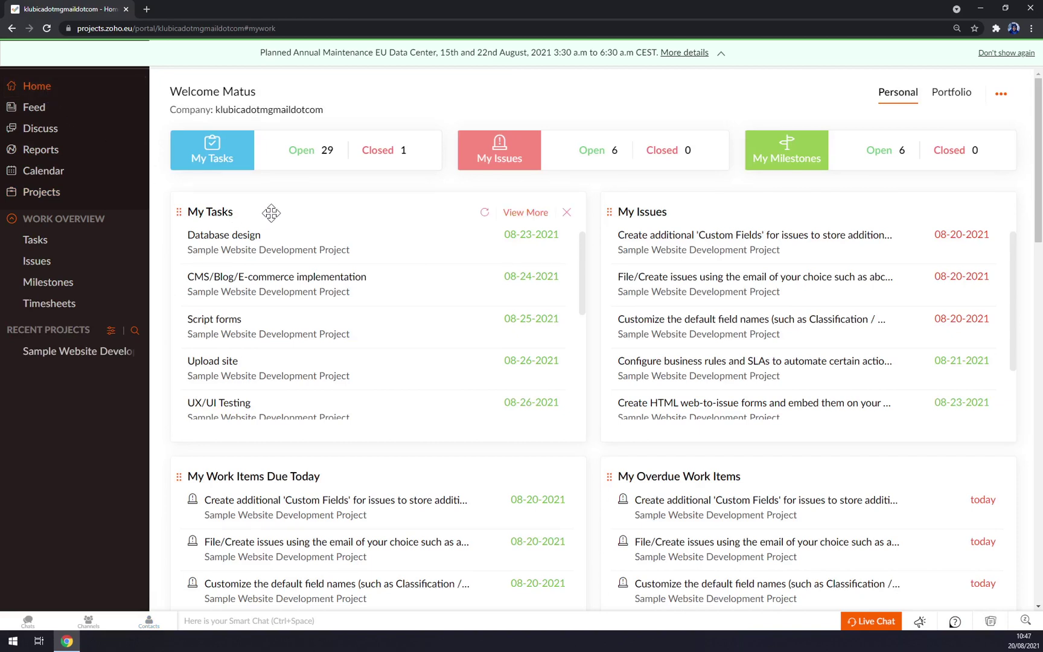
click(1002, 95)
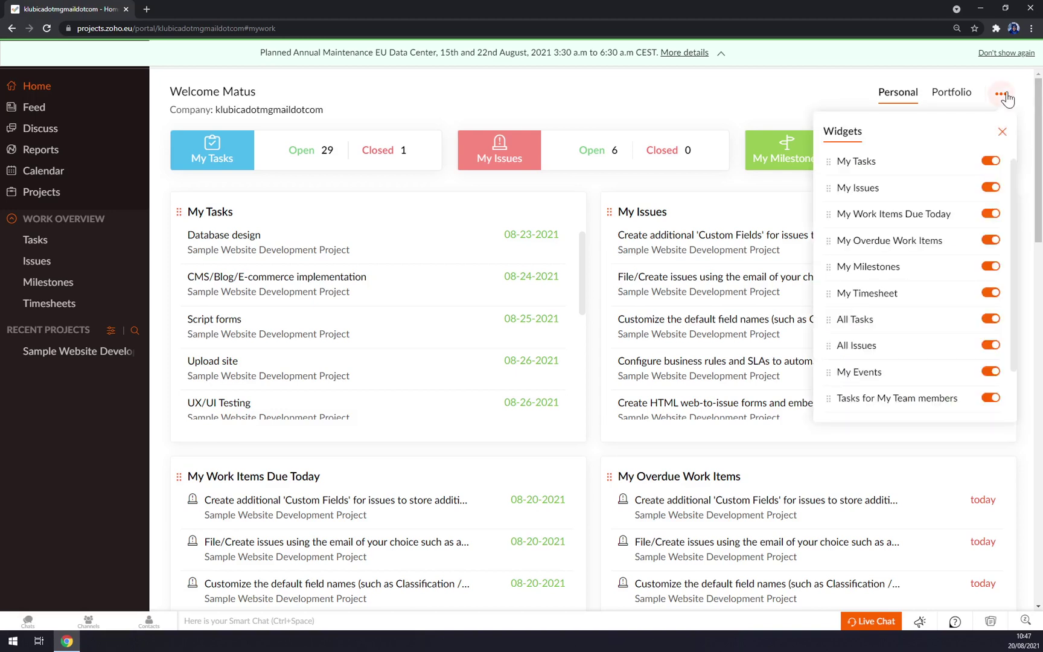
click(699, 82)
click(1002, 97)
click(990, 162)
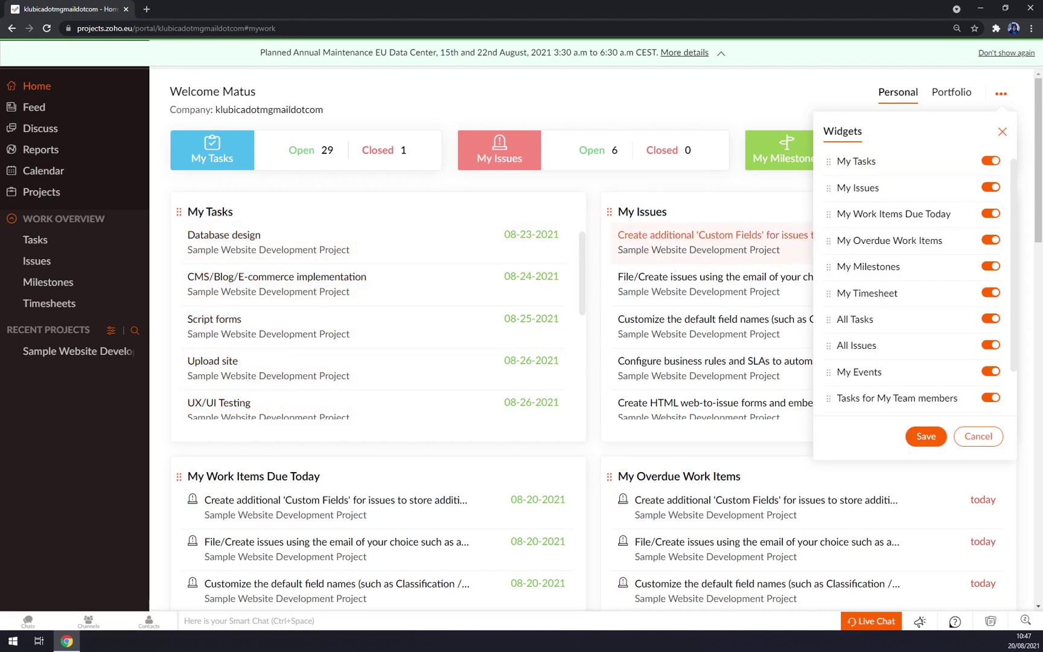
click(993, 190)
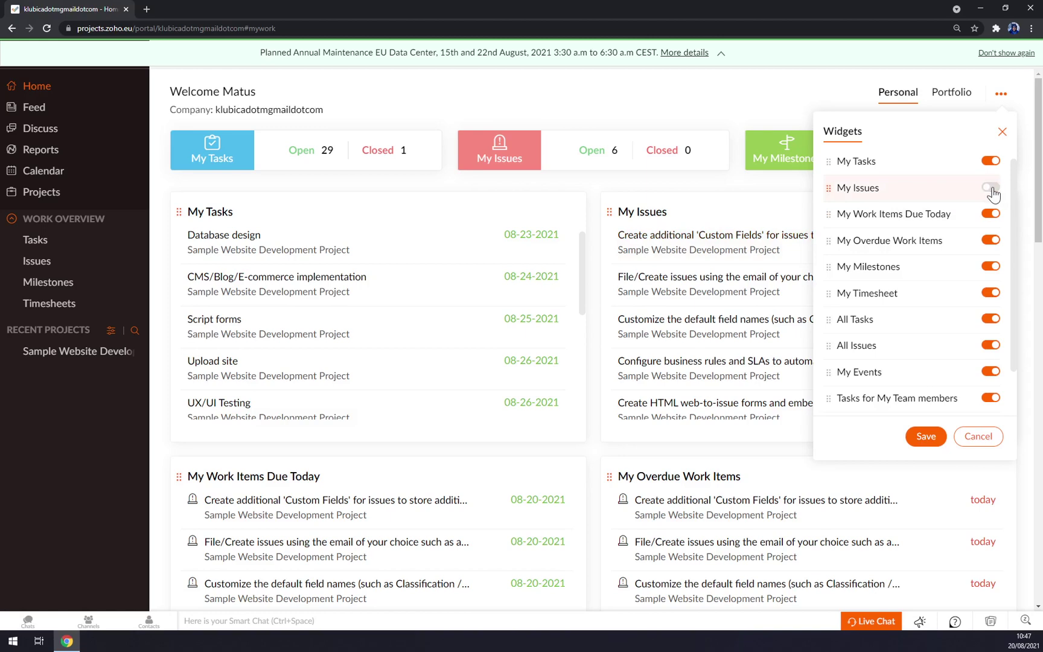
click(926, 436)
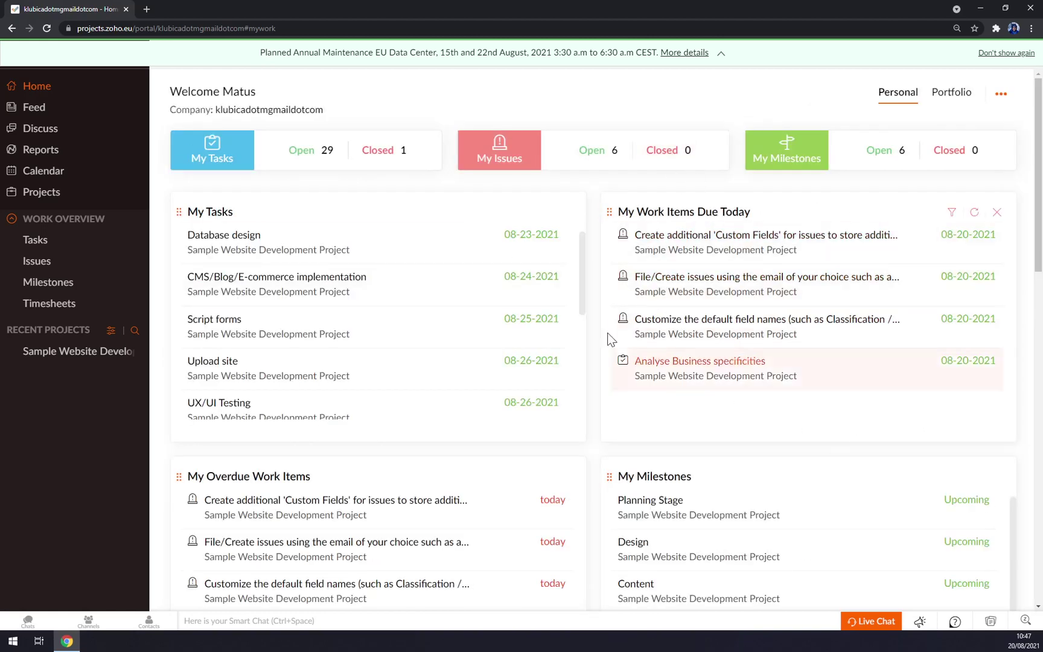
- Look over the remaining dashboard widgets, and open Zoho Notebook and close it again
scroll(795, 314, down, 5)
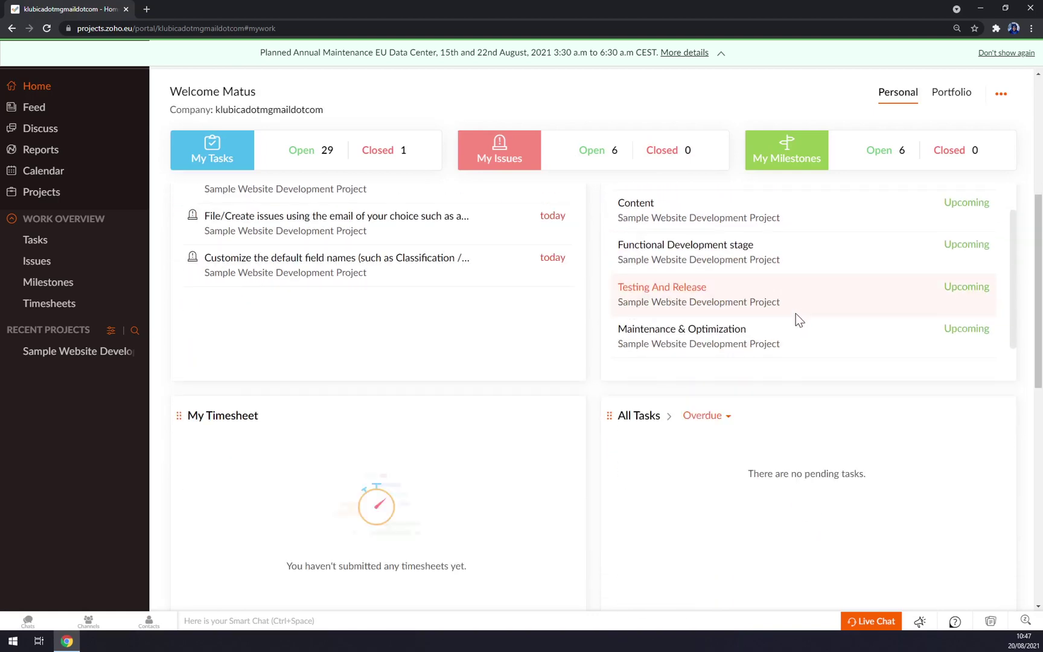
scroll(796, 313, up, 1)
scroll(891, 241, up, 5)
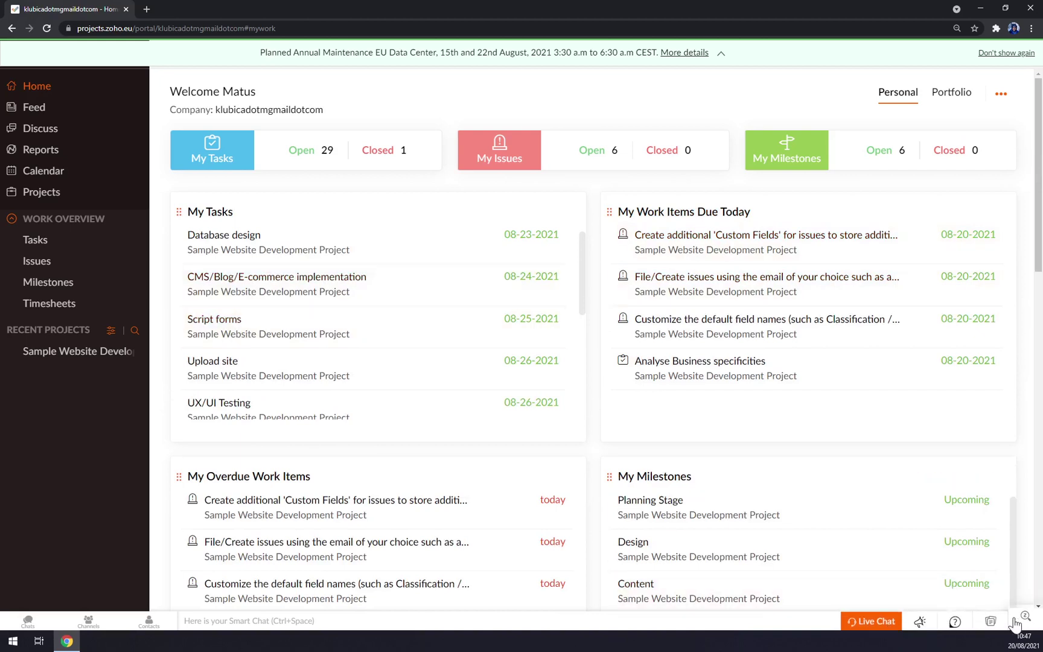
click(991, 621)
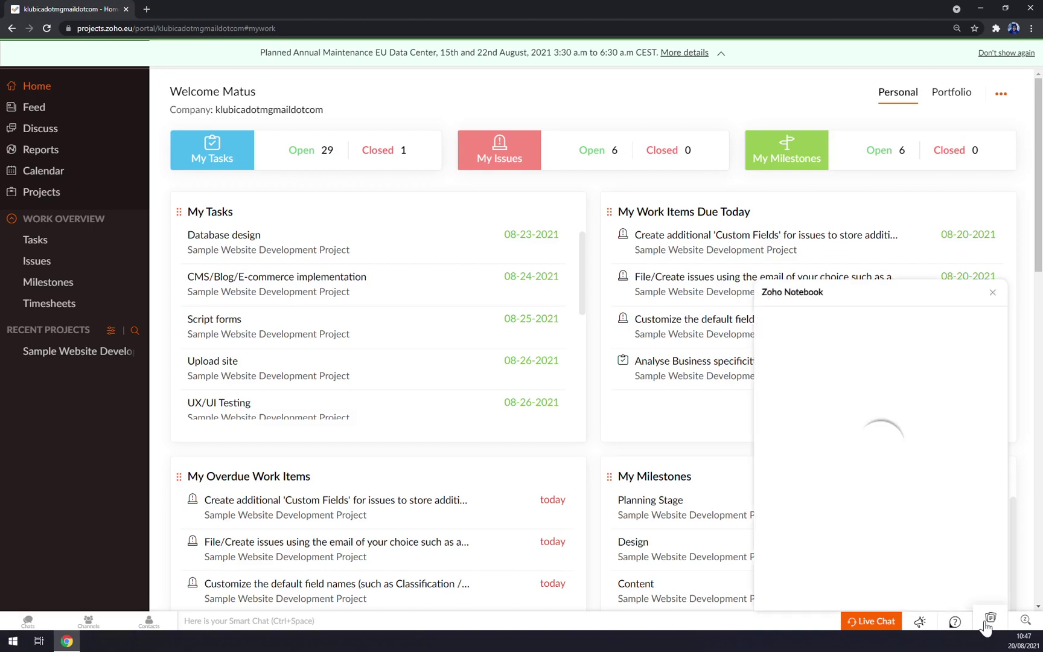
click(524, 477)
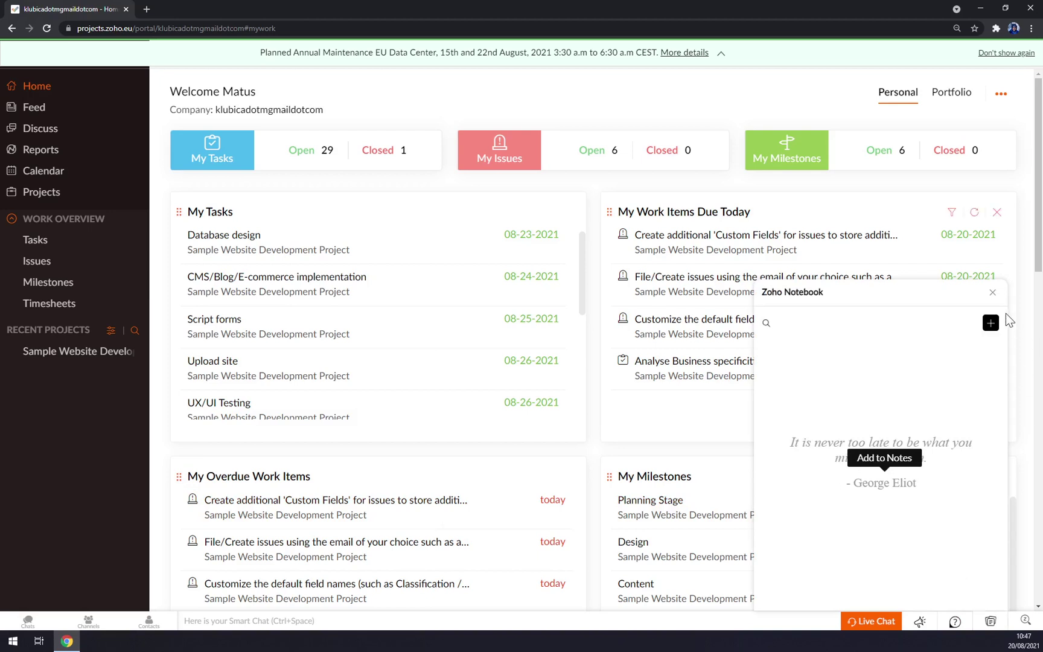
click(992, 293)
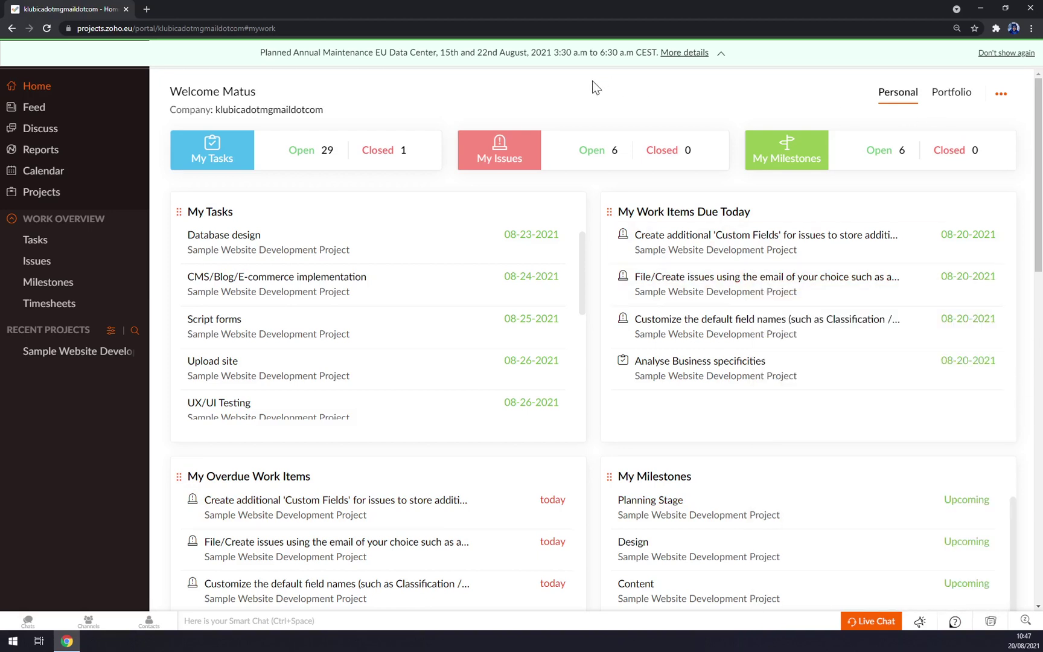